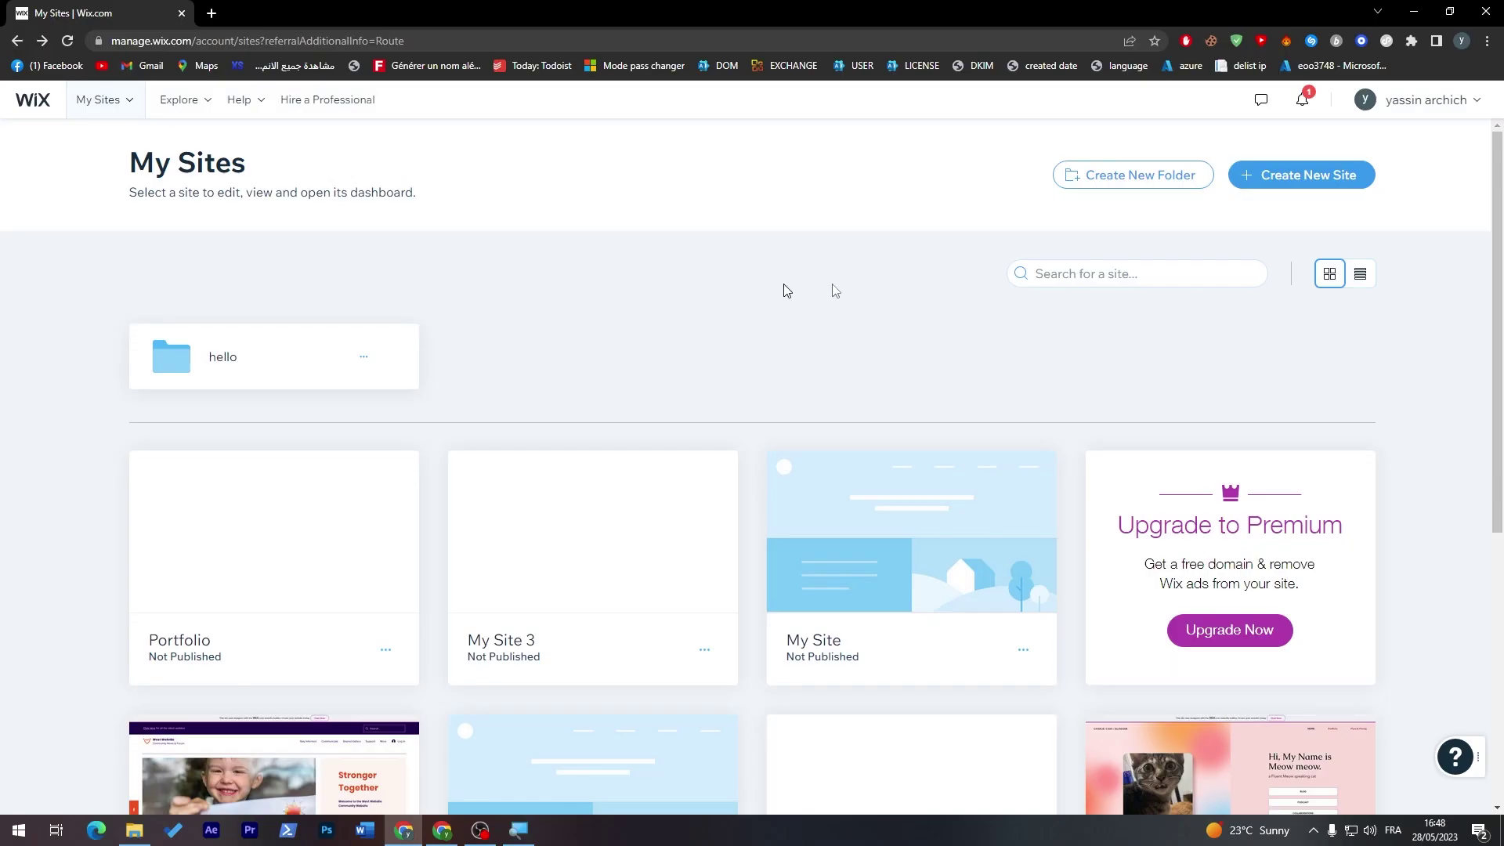
- Open the App Market in a second tab and switch to it
{"action": "scroll", "coordinate": [787, 290], "scroll_direction": "down", "scroll_amount": 5}
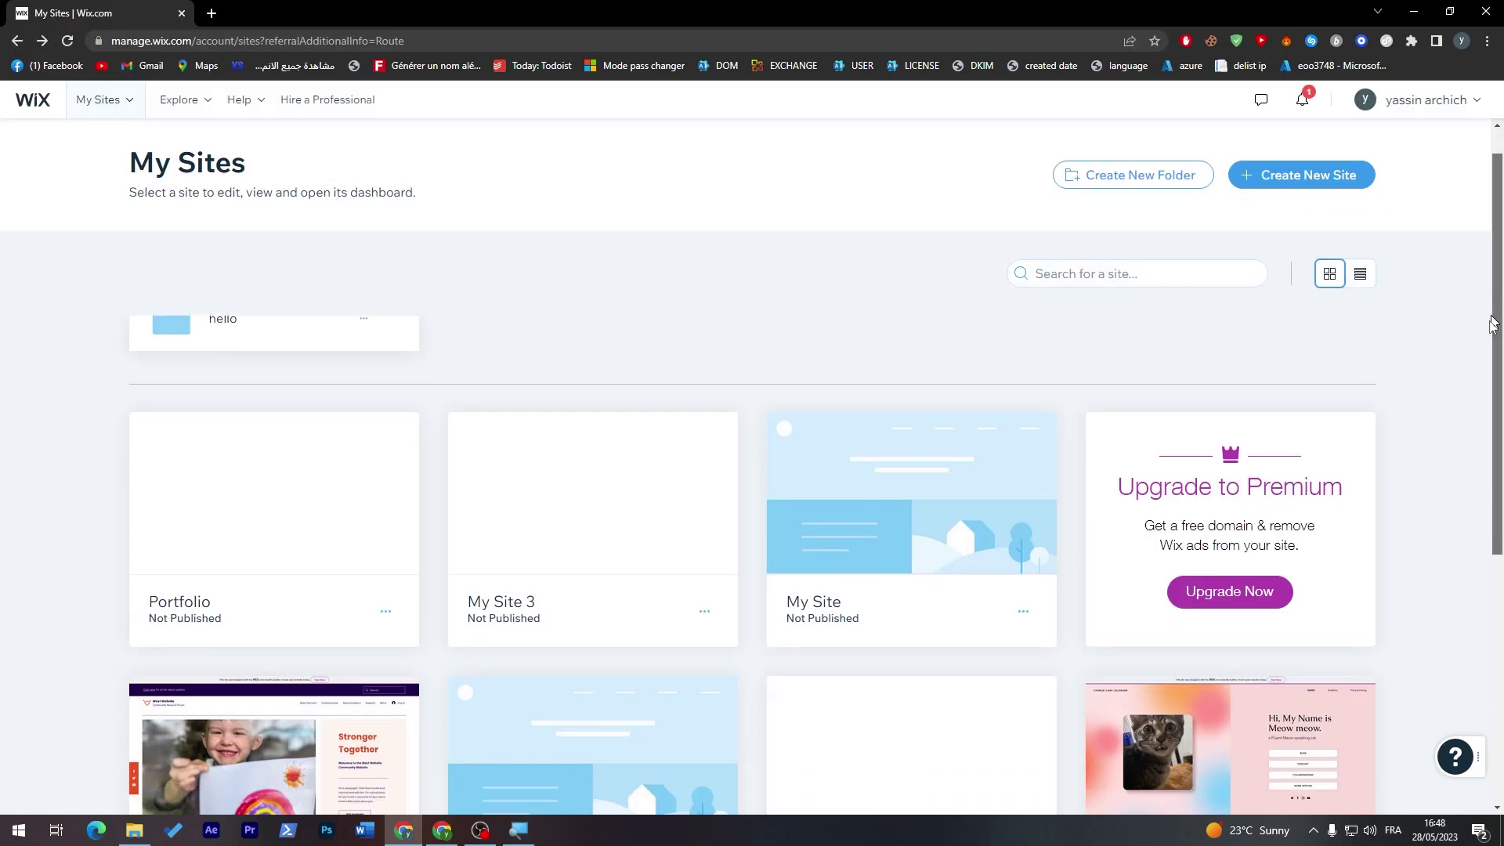
{"action": "scroll", "coordinate": [1449, 494], "scroll_direction": "up", "scroll_amount": 6}
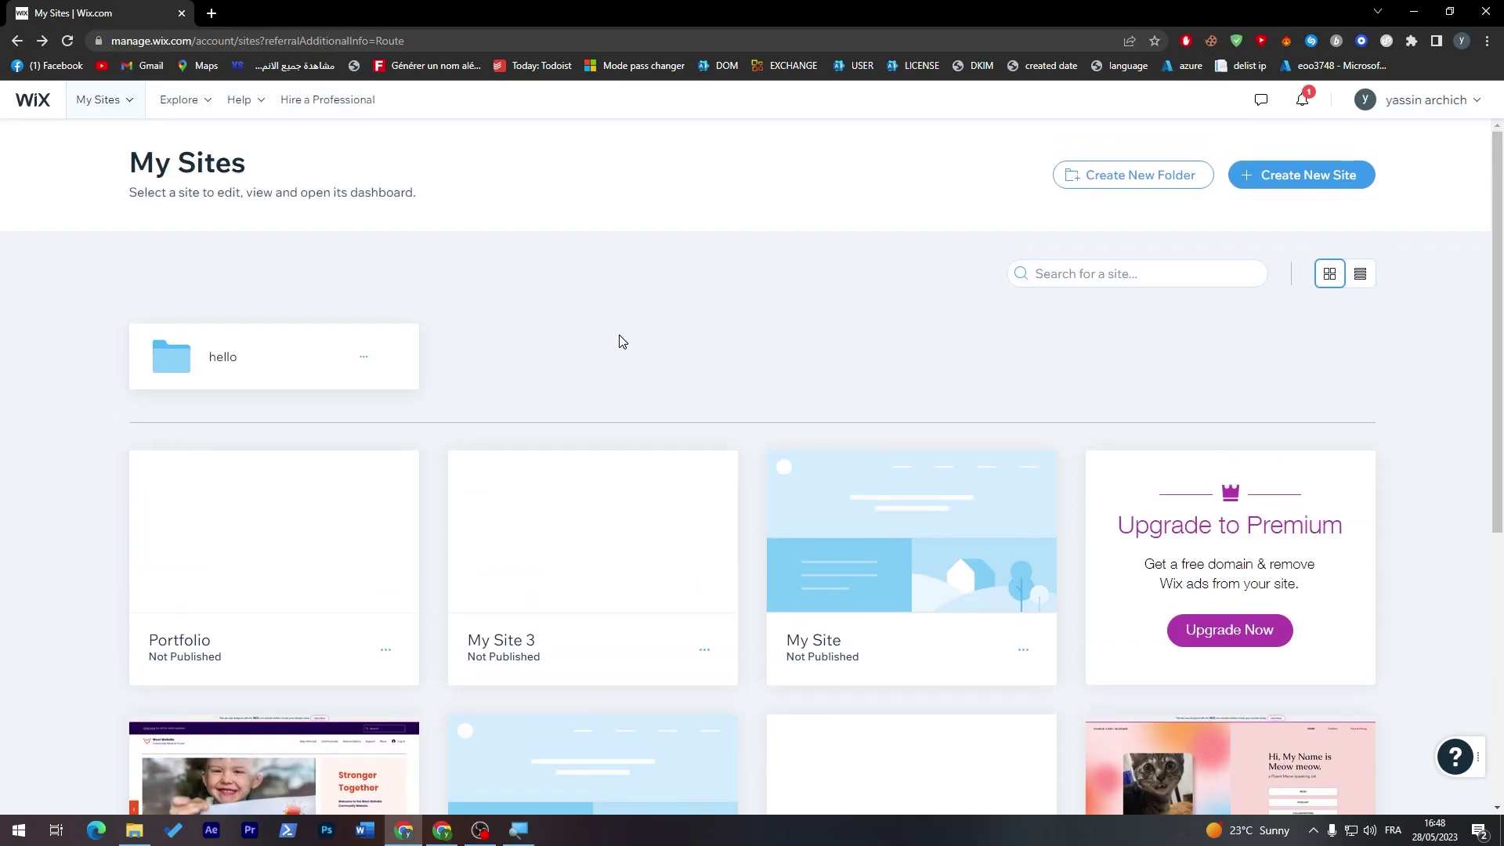
{"action": "scroll", "coordinate": [619, 338], "scroll_direction": "down", "scroll_amount": 4}
{"action": "scroll", "coordinate": [563, 329], "scroll_direction": "down", "scroll_amount": 2}
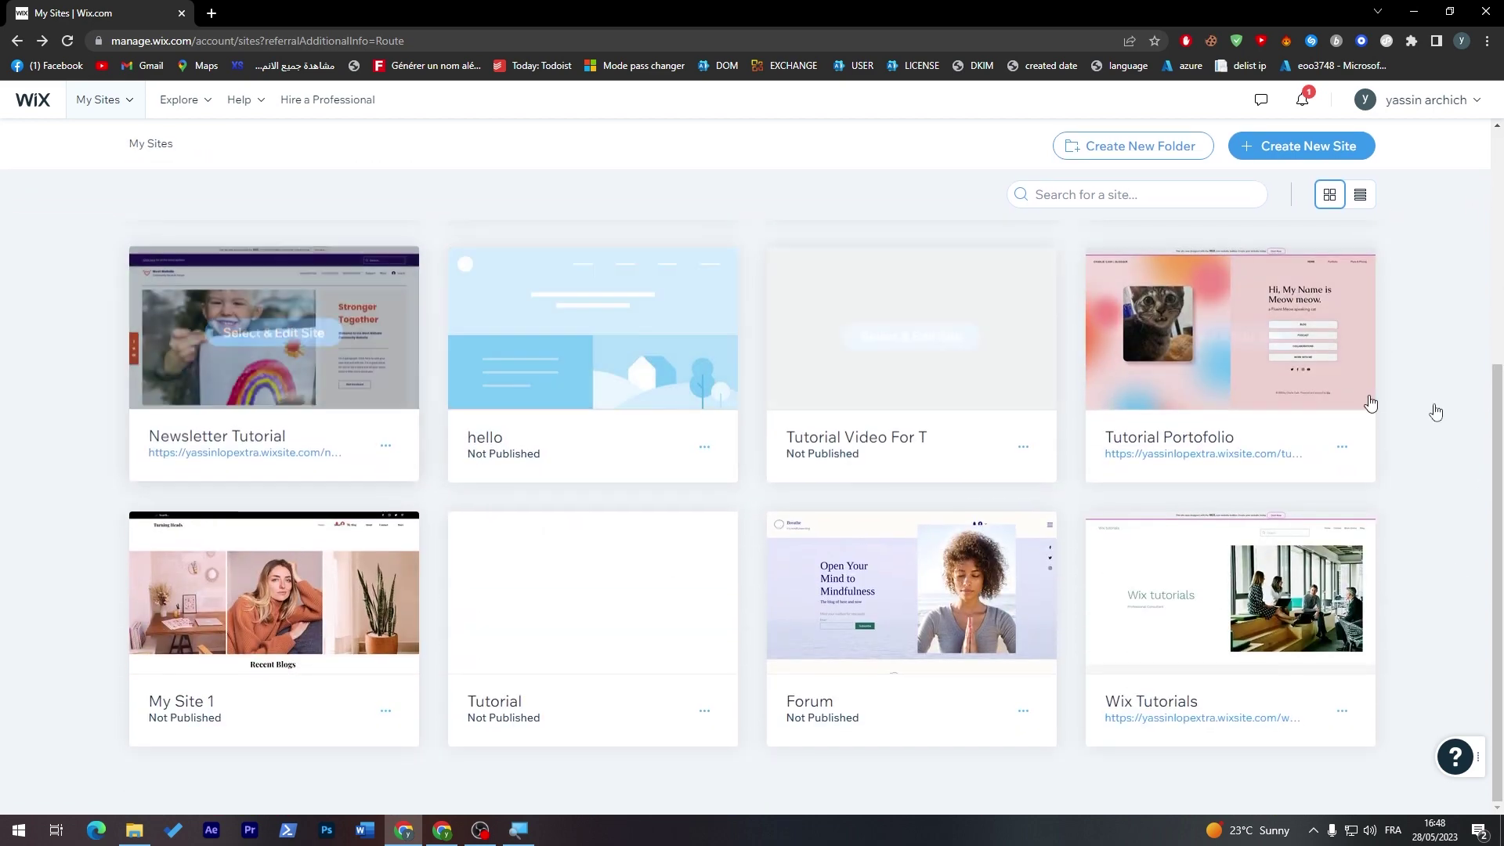
{"action": "scroll", "coordinate": [885, 366], "scroll_direction": "up", "scroll_amount": 3}
{"action": "scroll", "coordinate": [885, 367], "scroll_direction": "up", "scroll_amount": 3}
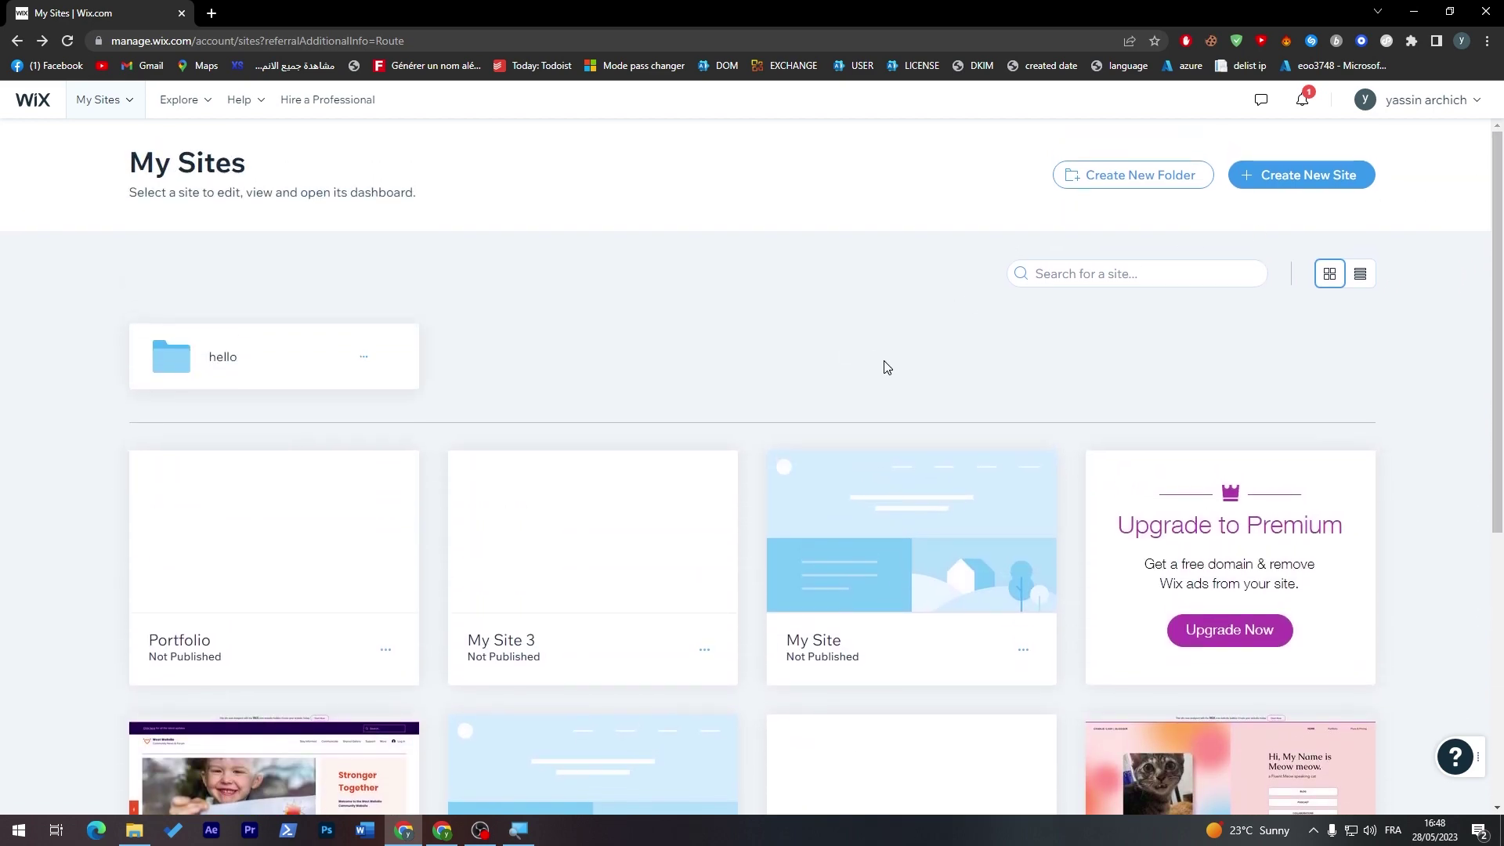
{"action": "left_click_drag", "start_coordinate": [1494, 513], "coordinate": [1494, 745]}
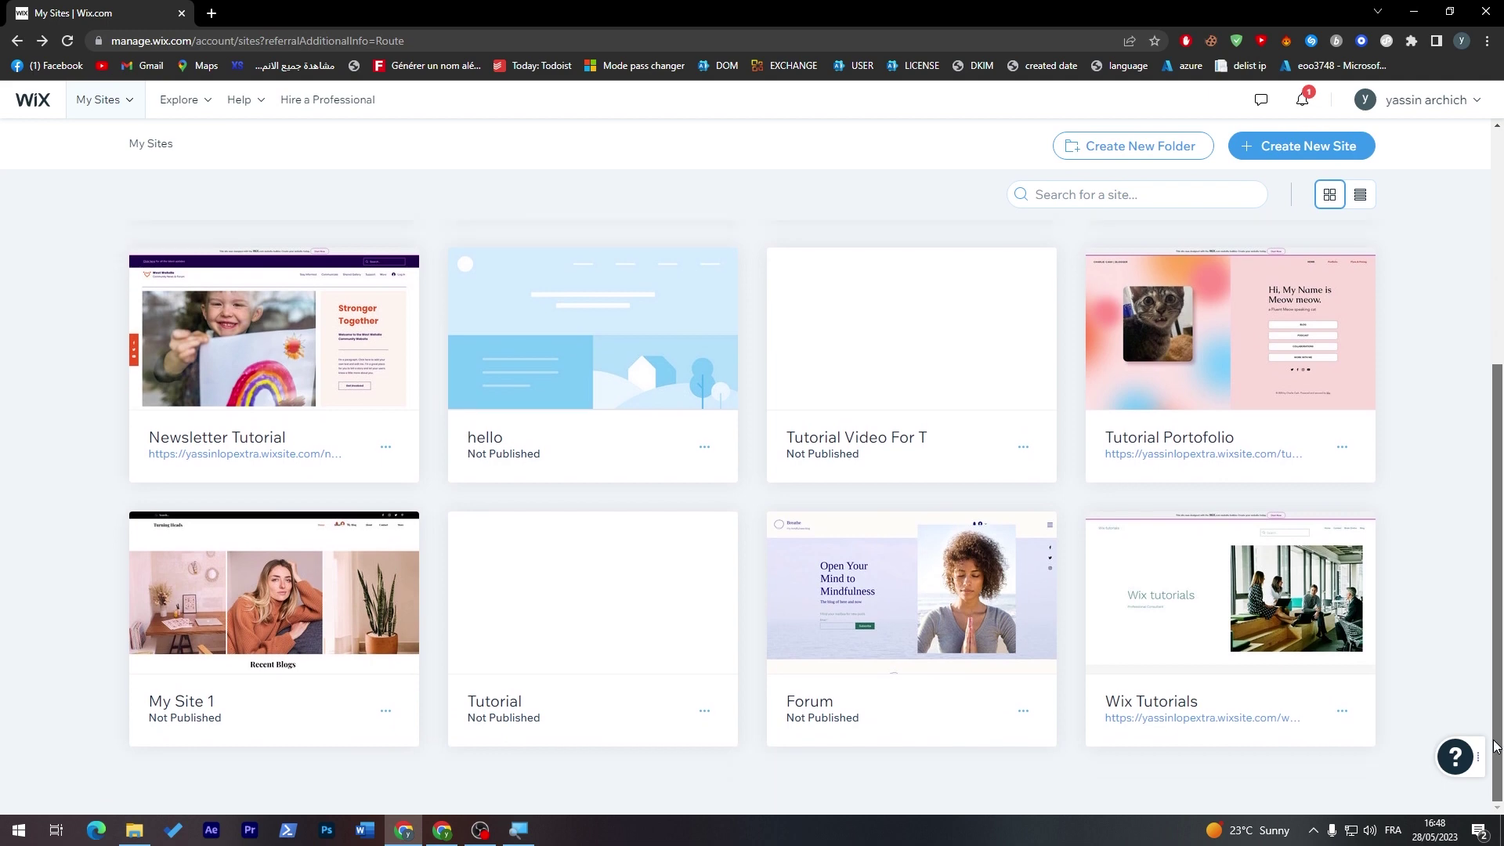
{"action": "scroll", "coordinate": [1486, 665], "scroll_direction": "up", "scroll_amount": 6}
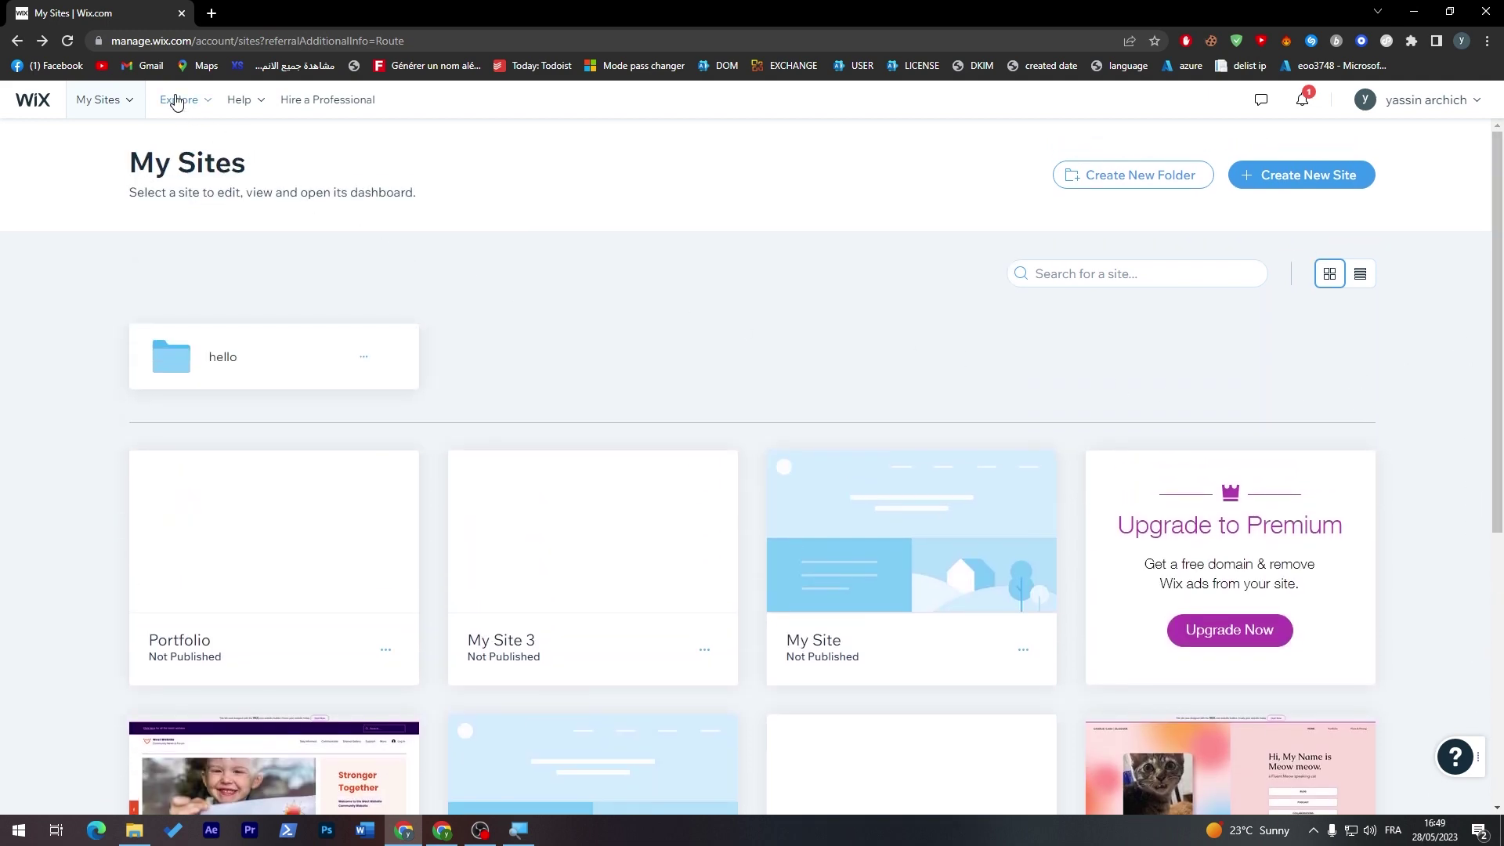
{"action": "mouse_move", "coordinate": [180, 100]}
{"action": "middle_click", "coordinate": [171, 146]}
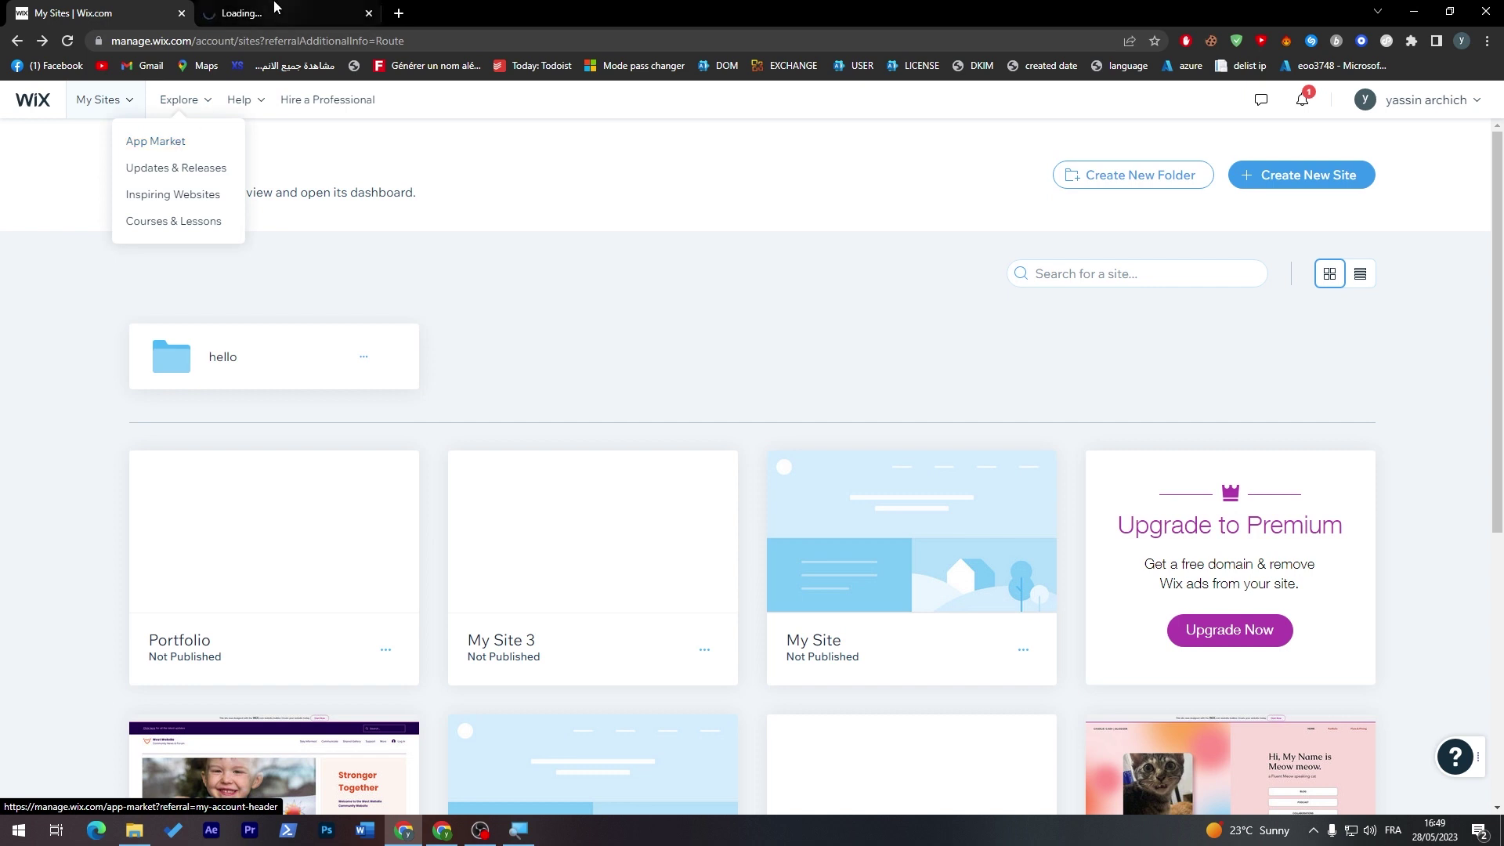
{"action": "key", "text": "ctrl+Tab"}
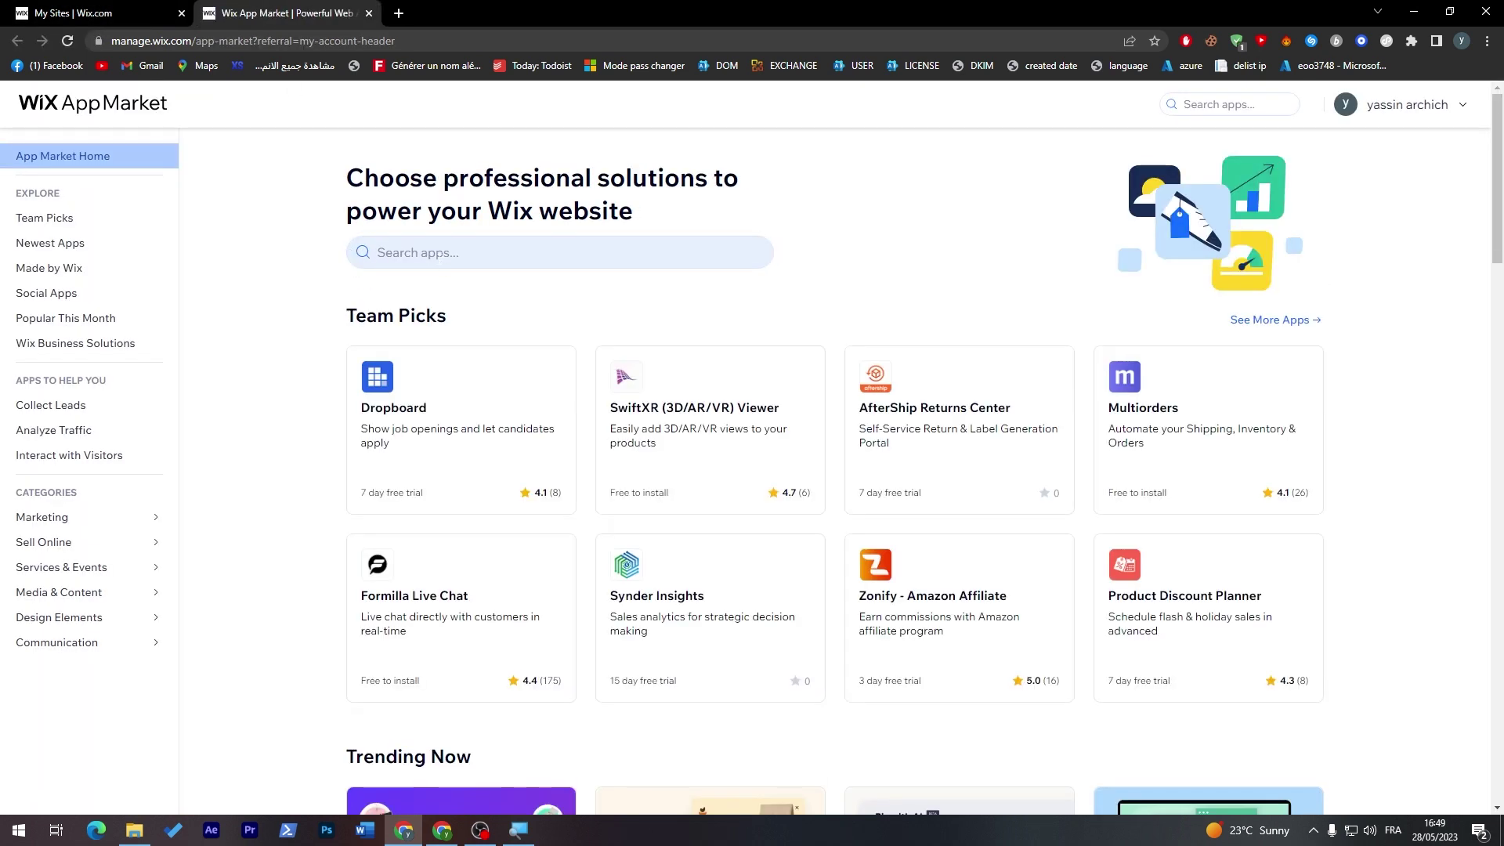
- Search the App Market for 'crypto' apps
{"action": "left_click", "coordinate": [483, 249]}
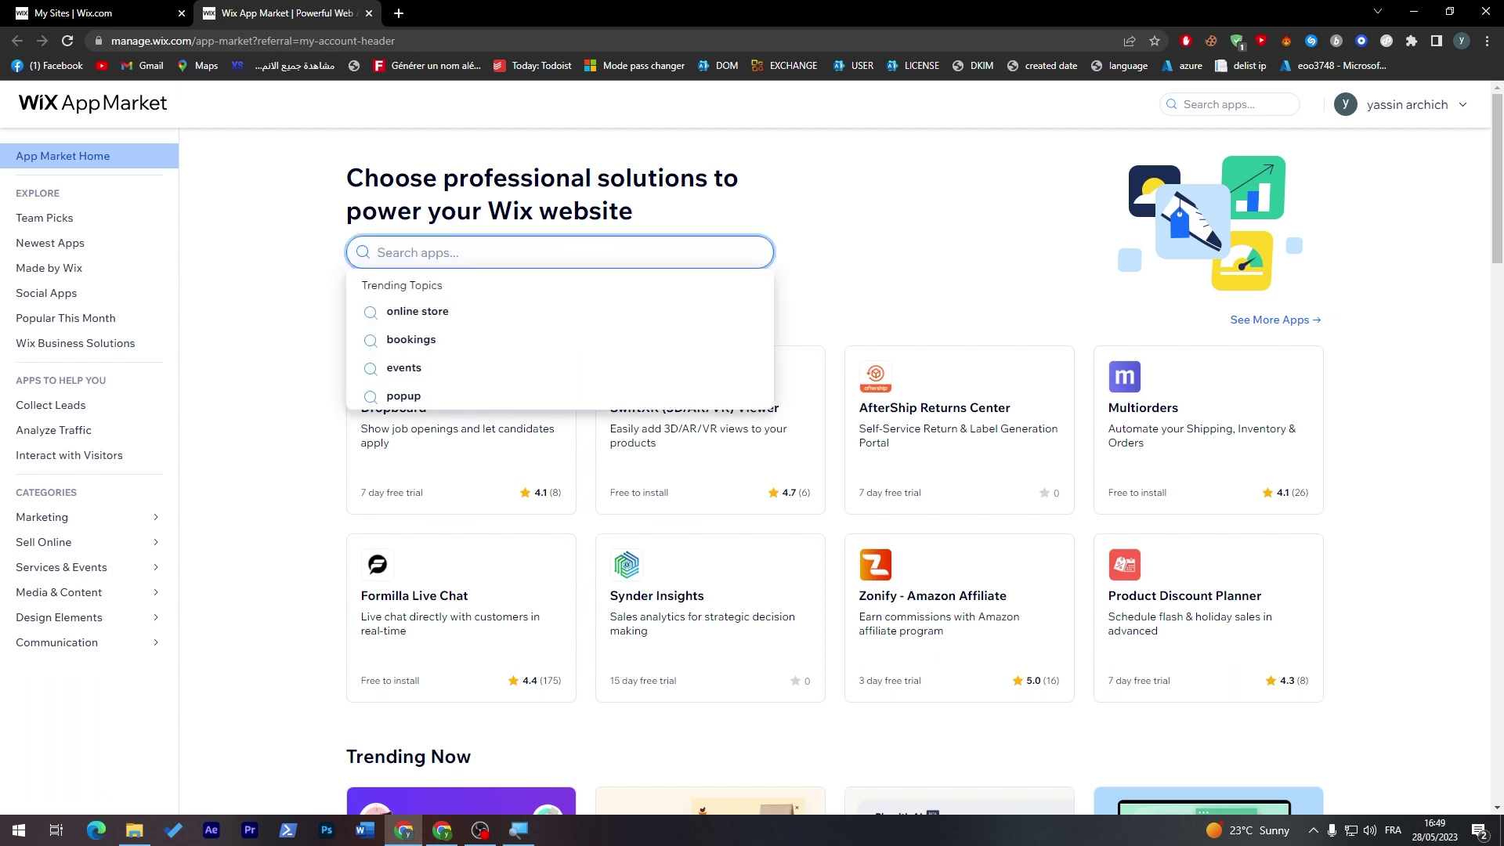
{"action": "type", "text": "crypto"}
{"action": "key", "text": "Return"}
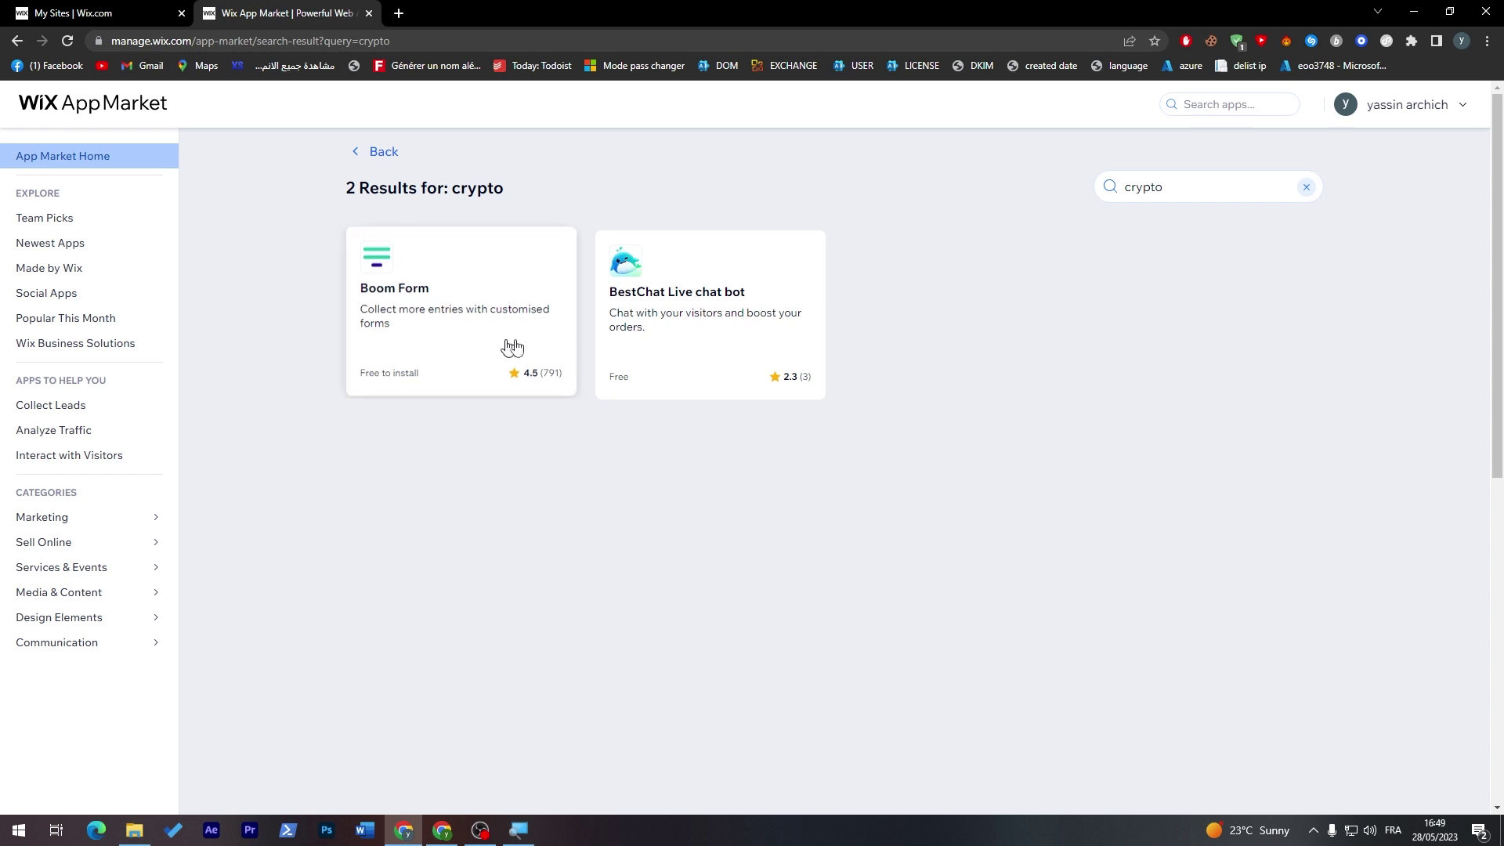
{"action": "right_click", "coordinate": [335, 389]}
{"action": "left_click", "coordinate": [294, 376]}
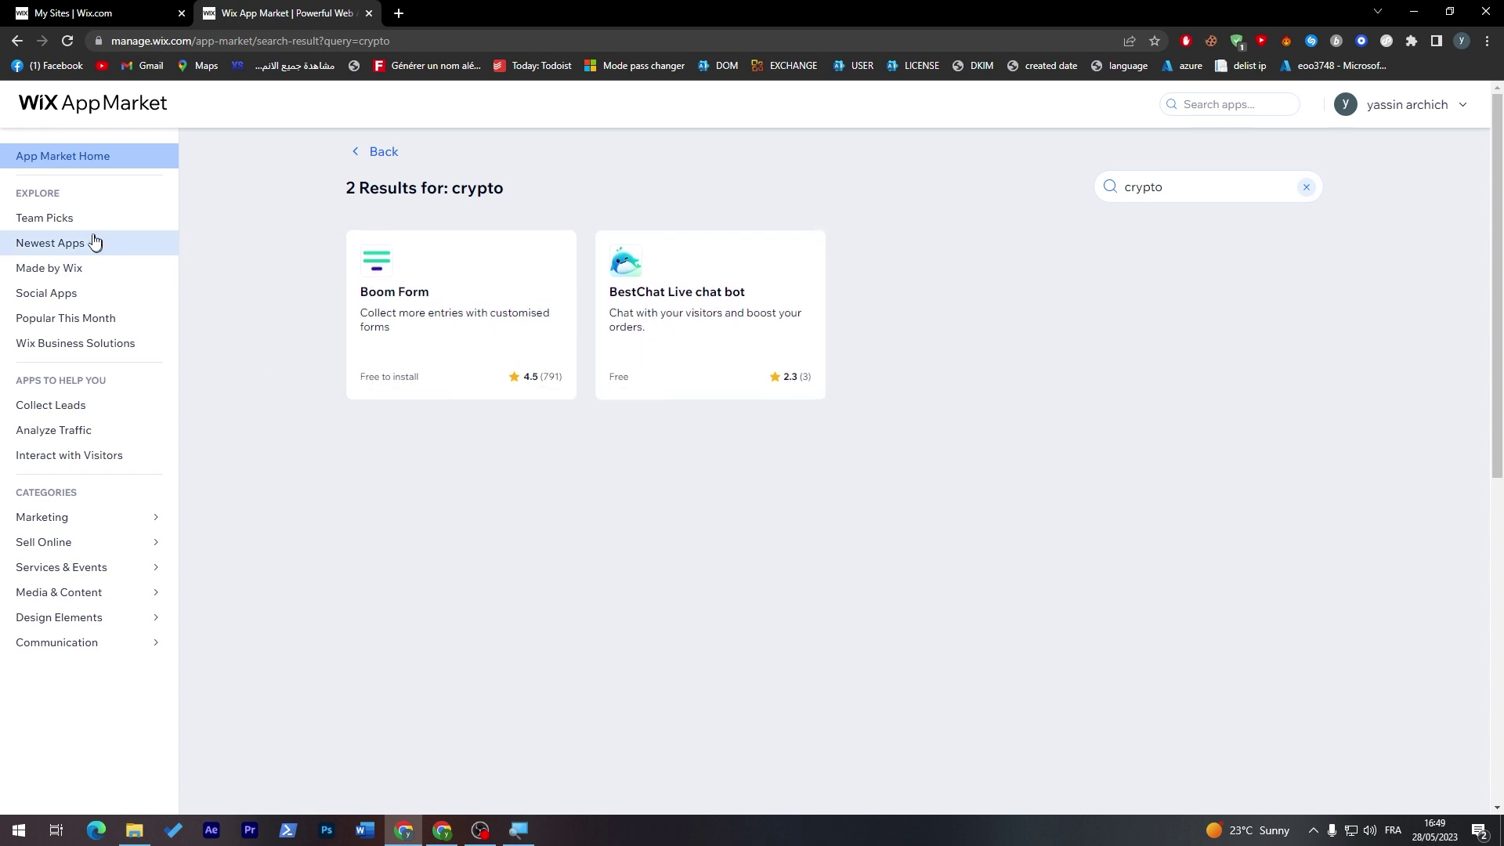
- Search for 'payment' and browse the 36 payments app results
{"action": "left_click", "coordinate": [1159, 178]}
{"action": "key", "text": "BackSpace"}
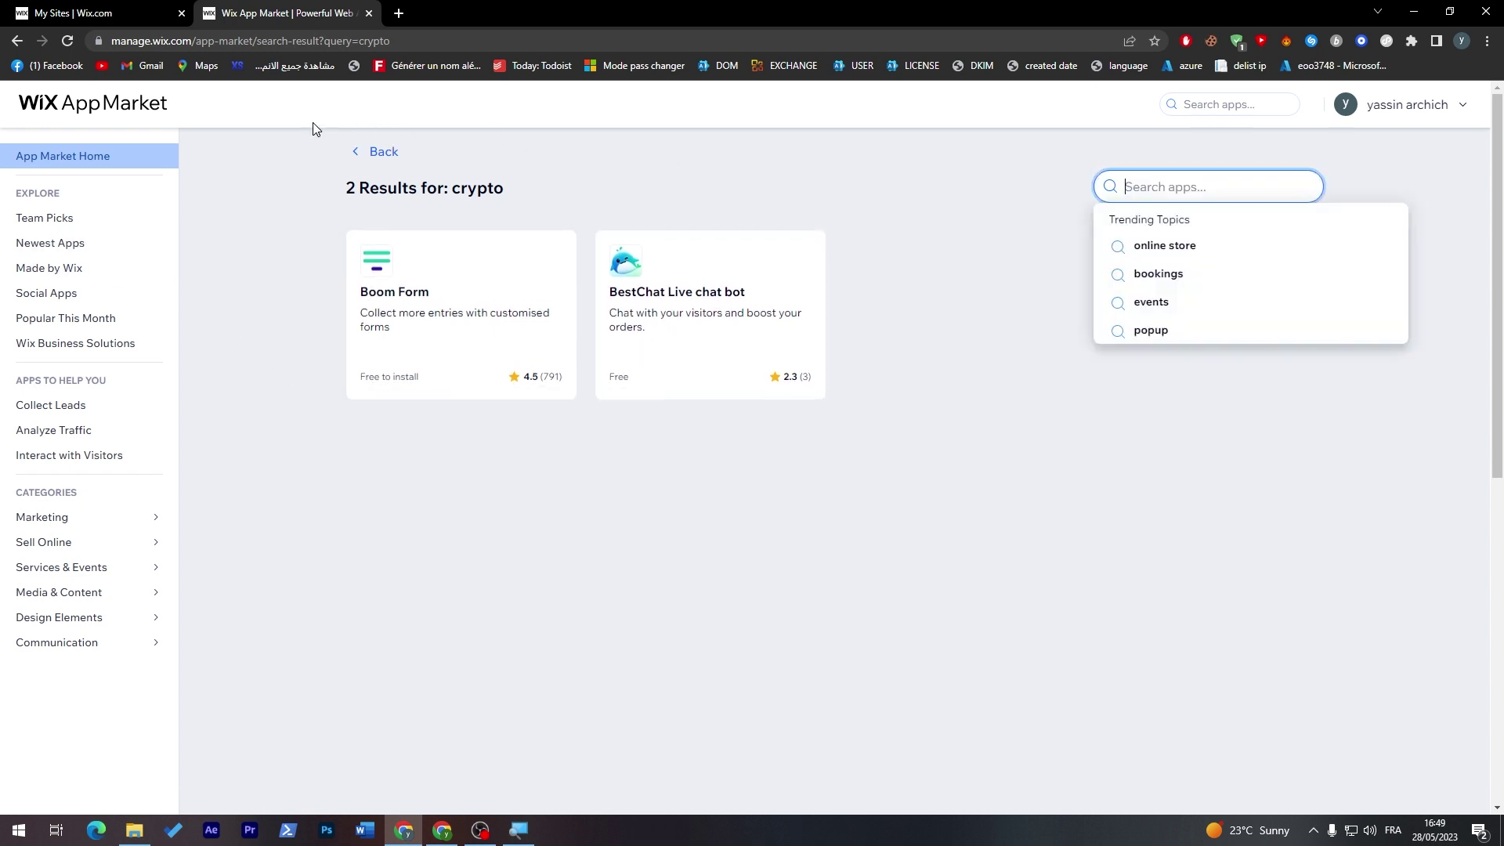
{"action": "left_click", "coordinate": [374, 152]}
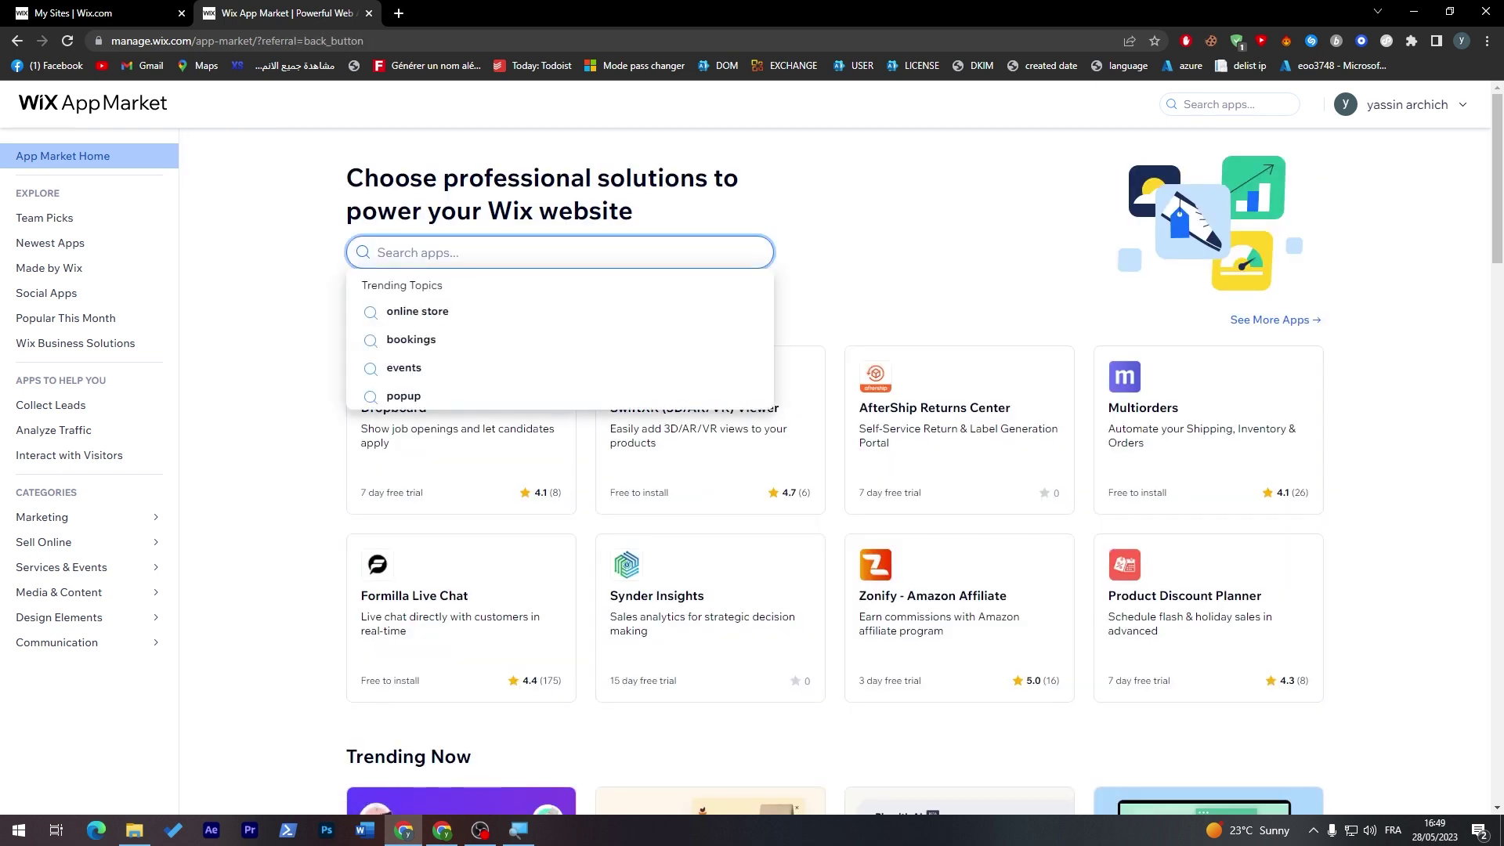
{"action": "type", "text": "payment"}
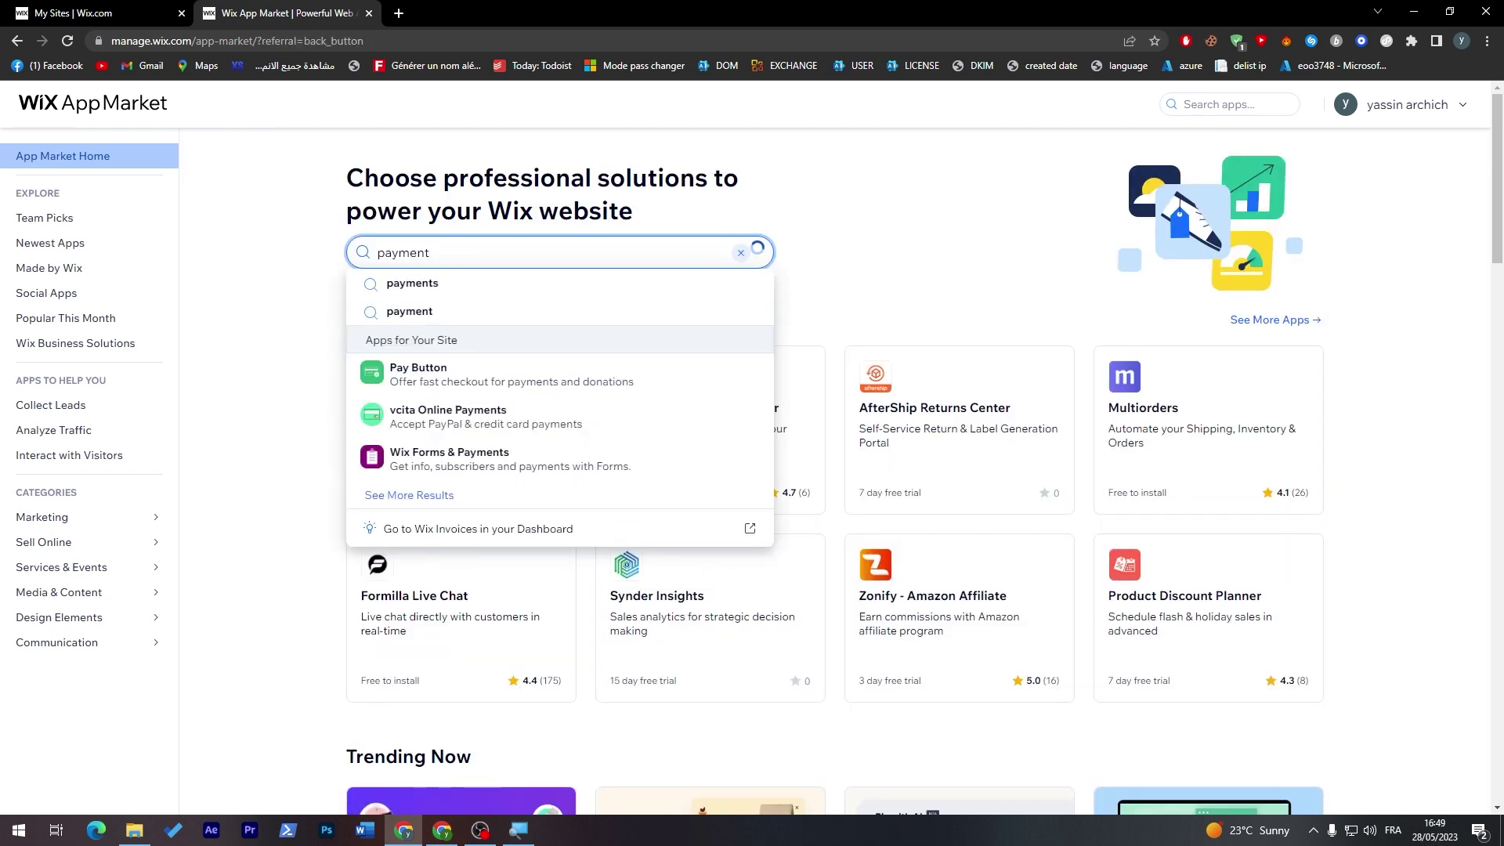
{"action": "left_click", "coordinate": [593, 294]}
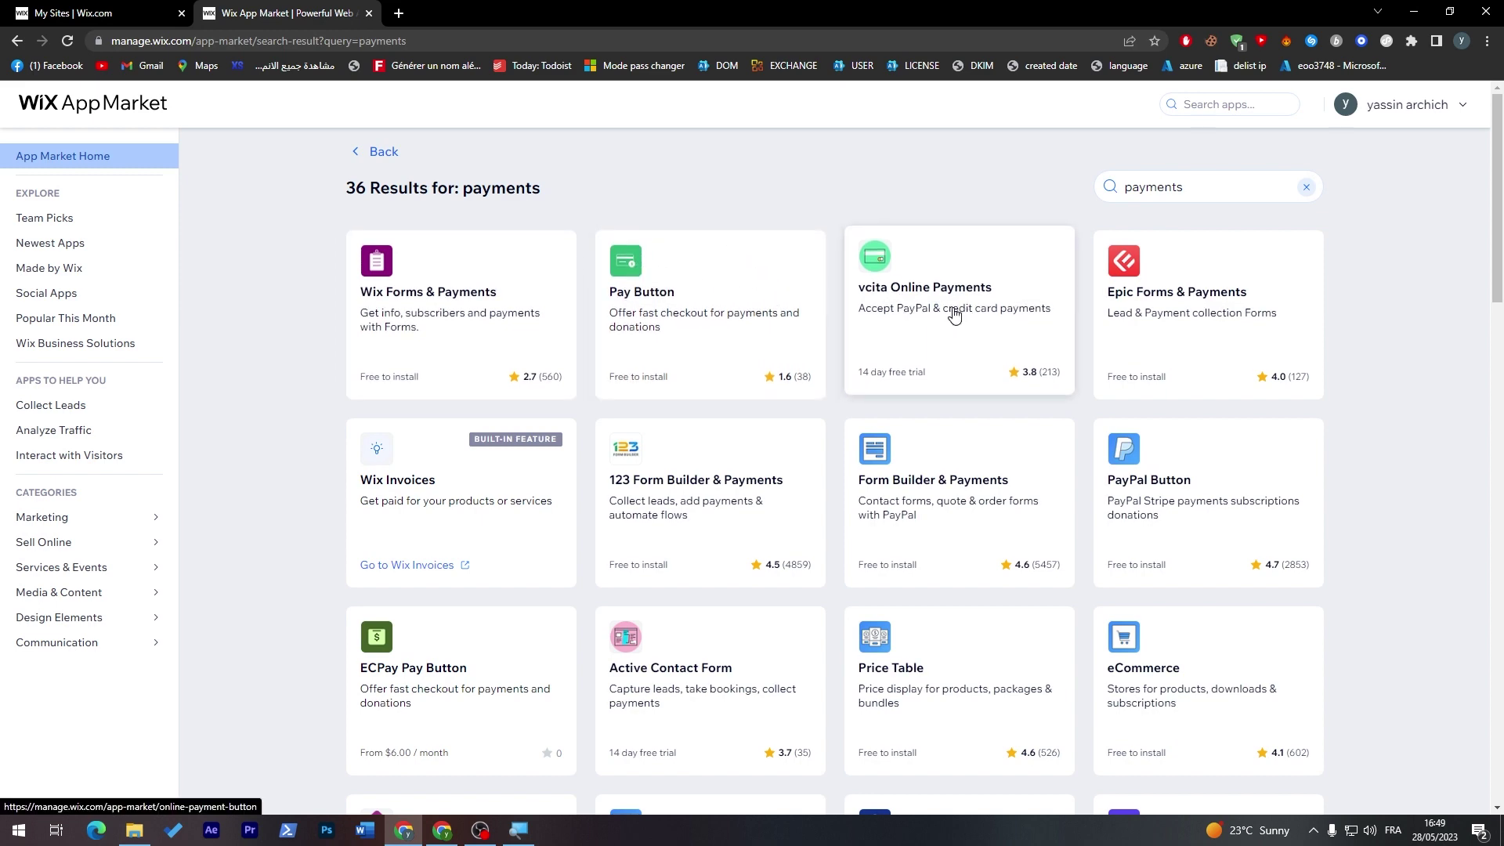
{"action": "scroll", "coordinate": [1478, 416], "scroll_direction": "down", "scroll_amount": 5}
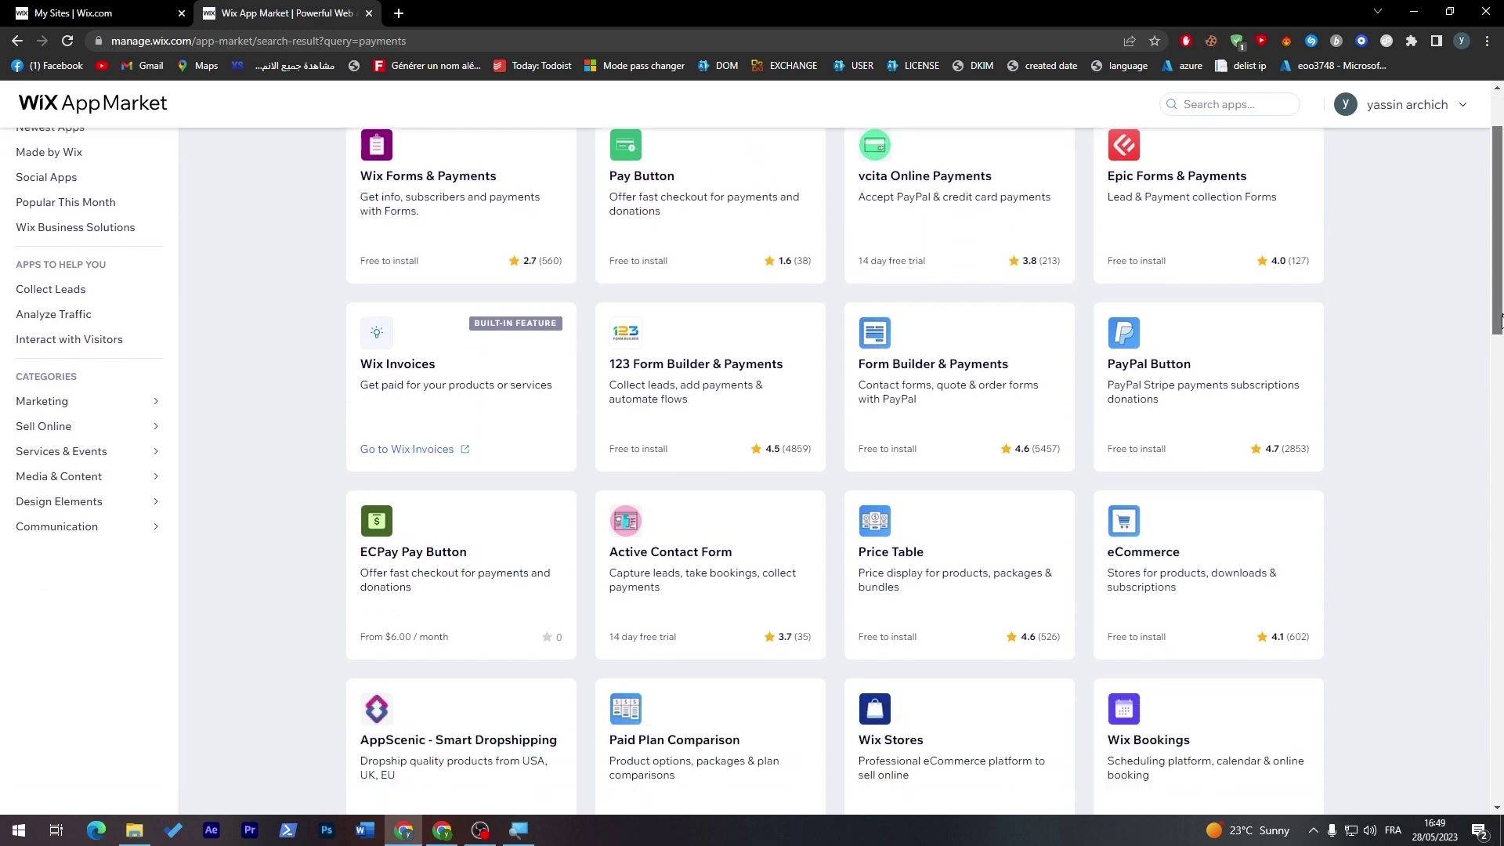
{"action": "scroll", "coordinate": [1478, 416], "scroll_direction": "down", "scroll_amount": 1}
{"action": "left_click_drag", "start_coordinate": [1496, 447], "coordinate": [1497, 634]}
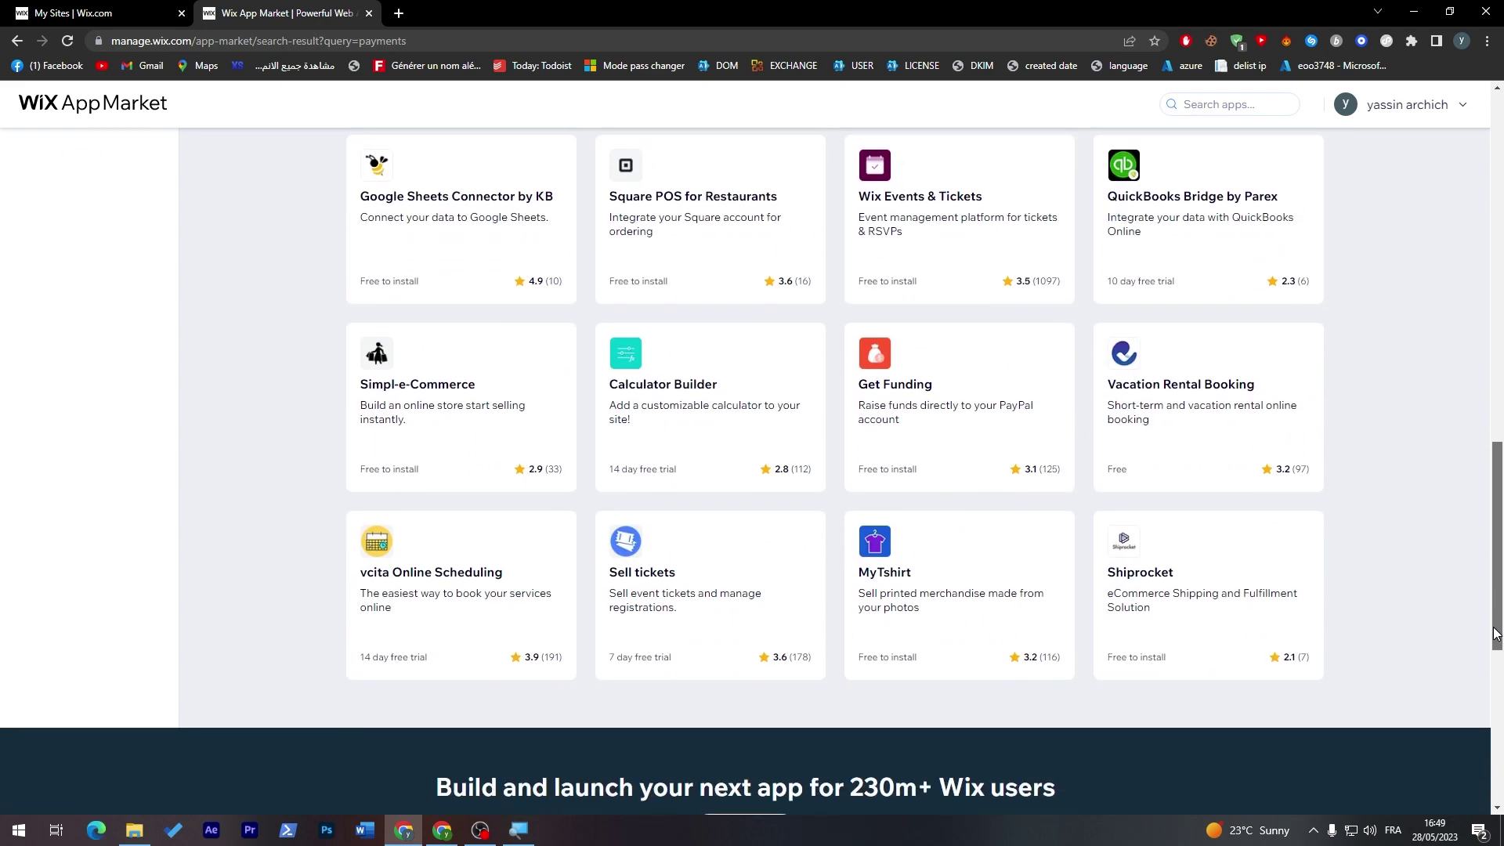
{"action": "left_click_drag", "start_coordinate": [1497, 634], "coordinate": [1463, 215]}
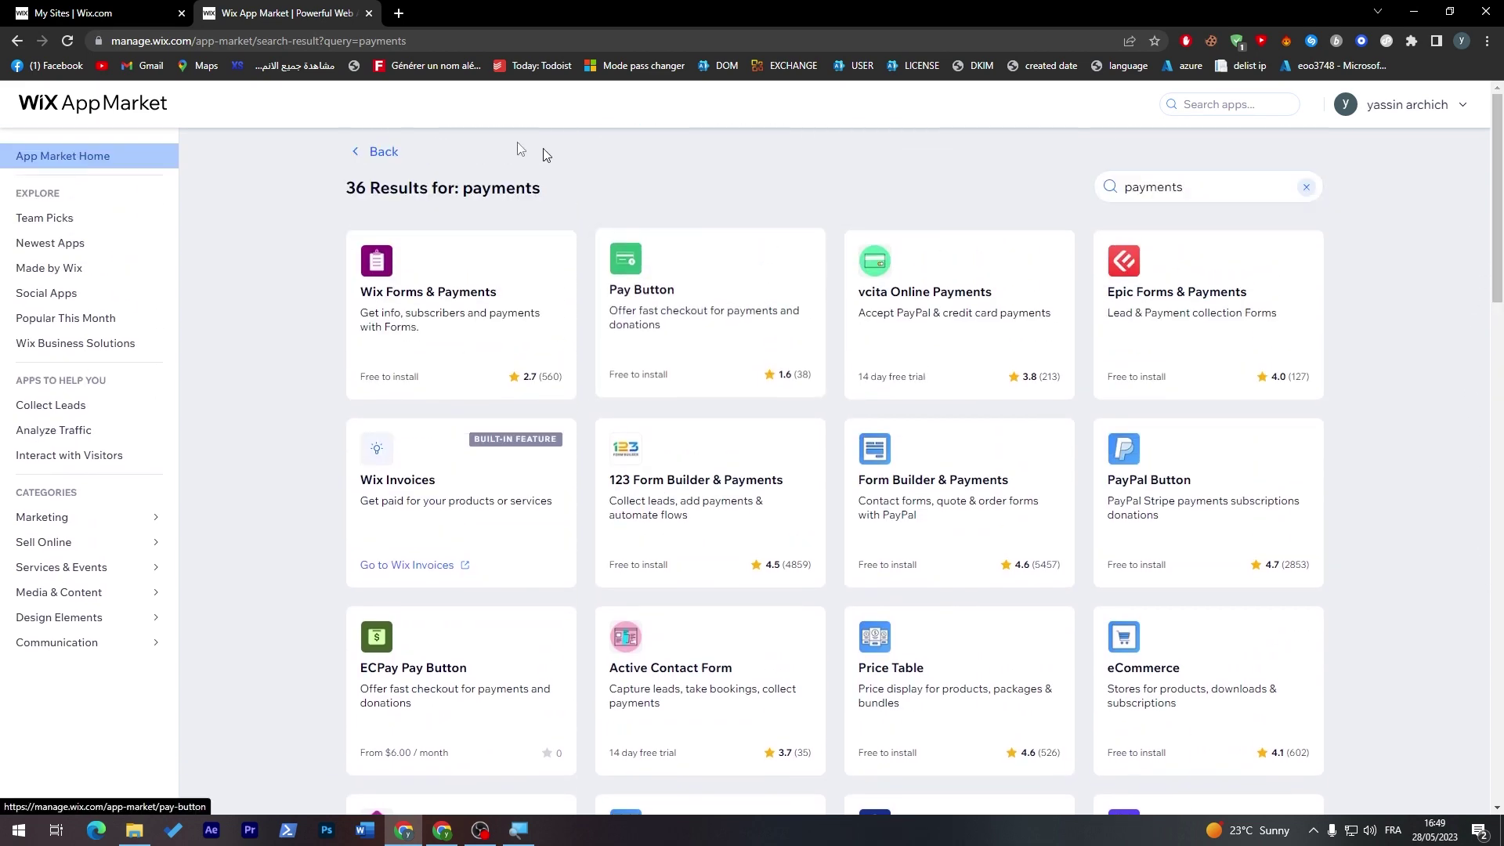
- Open Newsletter Tutorial's dashboard from My Sites, close the App Market tab, and go to Payments
{"action": "left_click", "coordinate": [94, 14]}
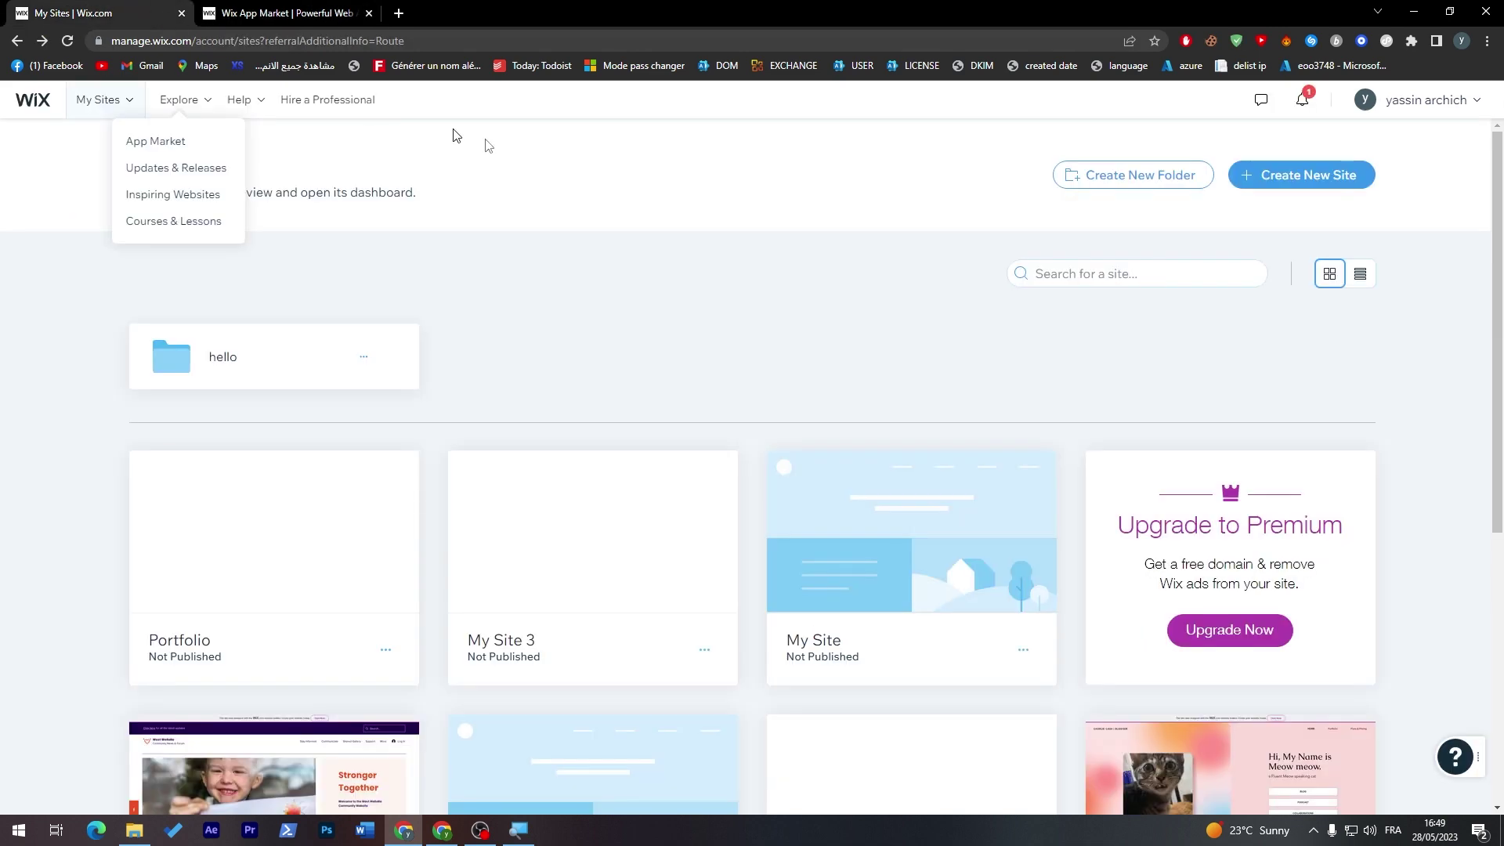
{"action": "scroll", "coordinate": [1221, 332], "scroll_direction": "down", "scroll_amount": 5}
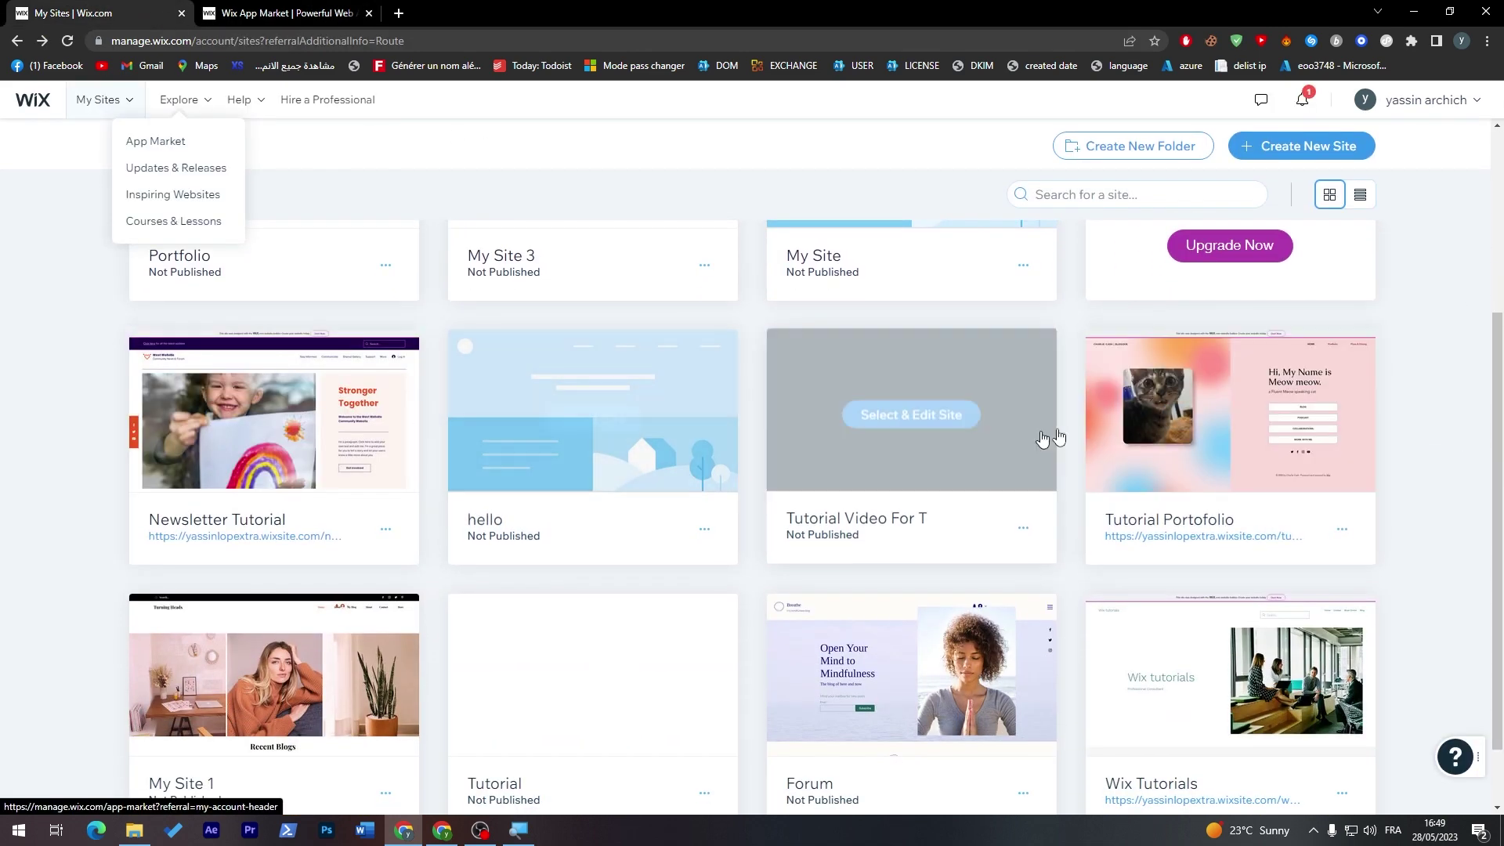
{"action": "scroll", "coordinate": [1502, 478], "scroll_direction": "down", "scroll_amount": 1}
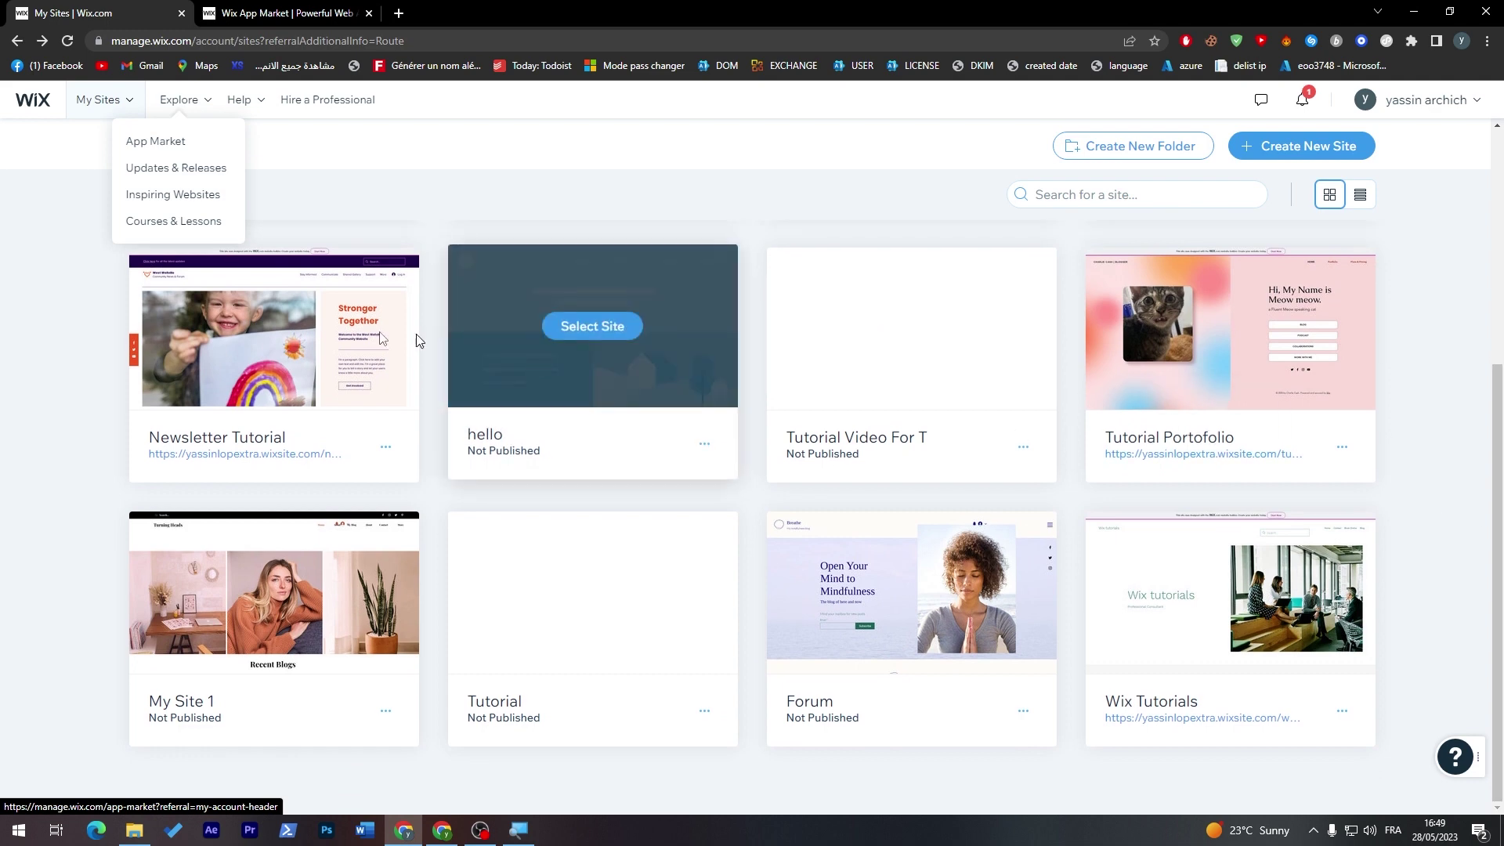
{"action": "left_click", "coordinate": [266, 332]}
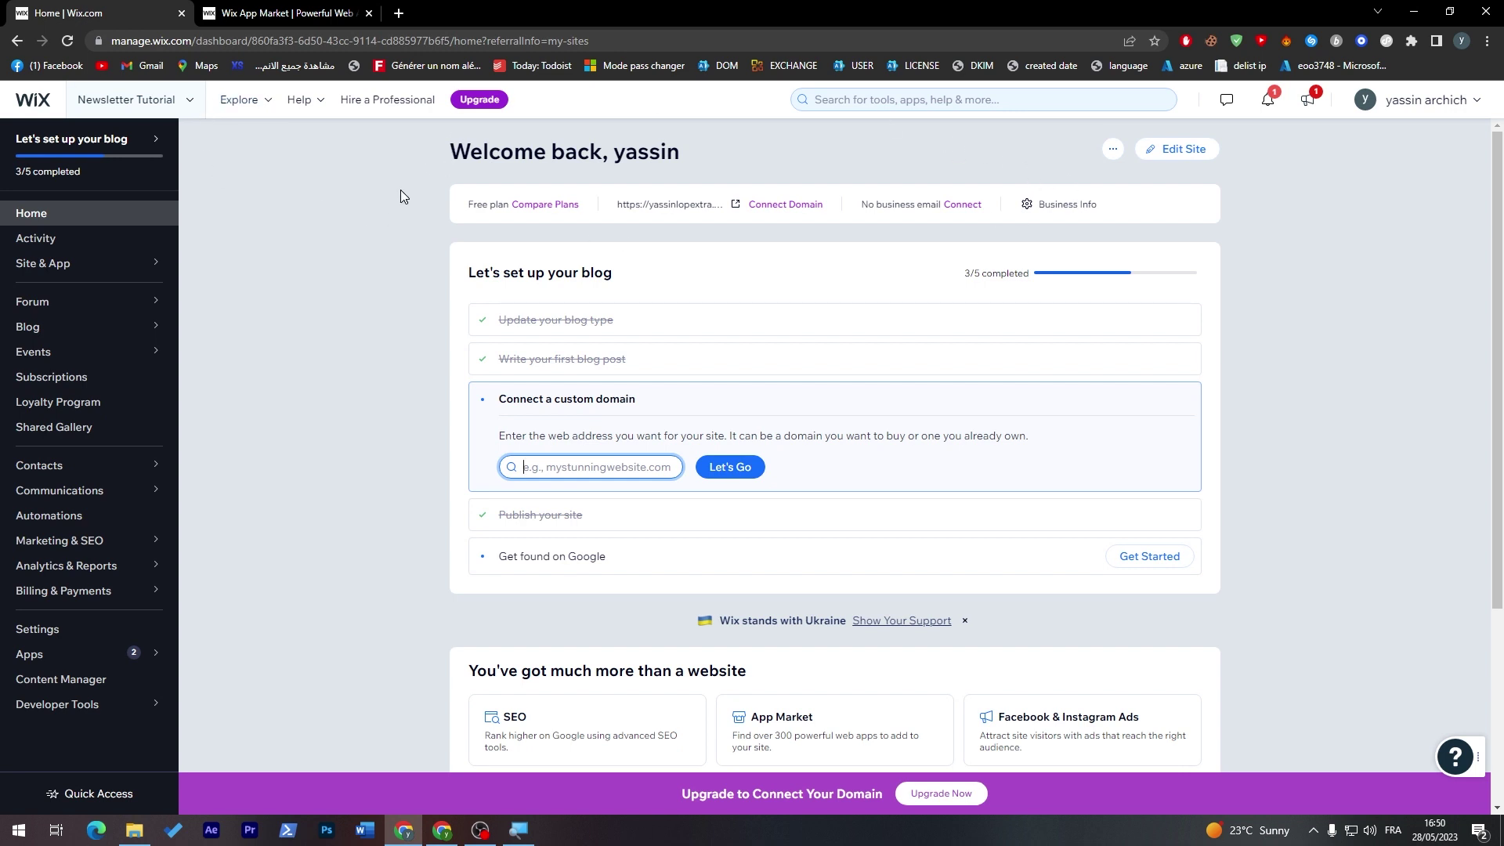
{"action": "key", "text": "ctrl+w"}
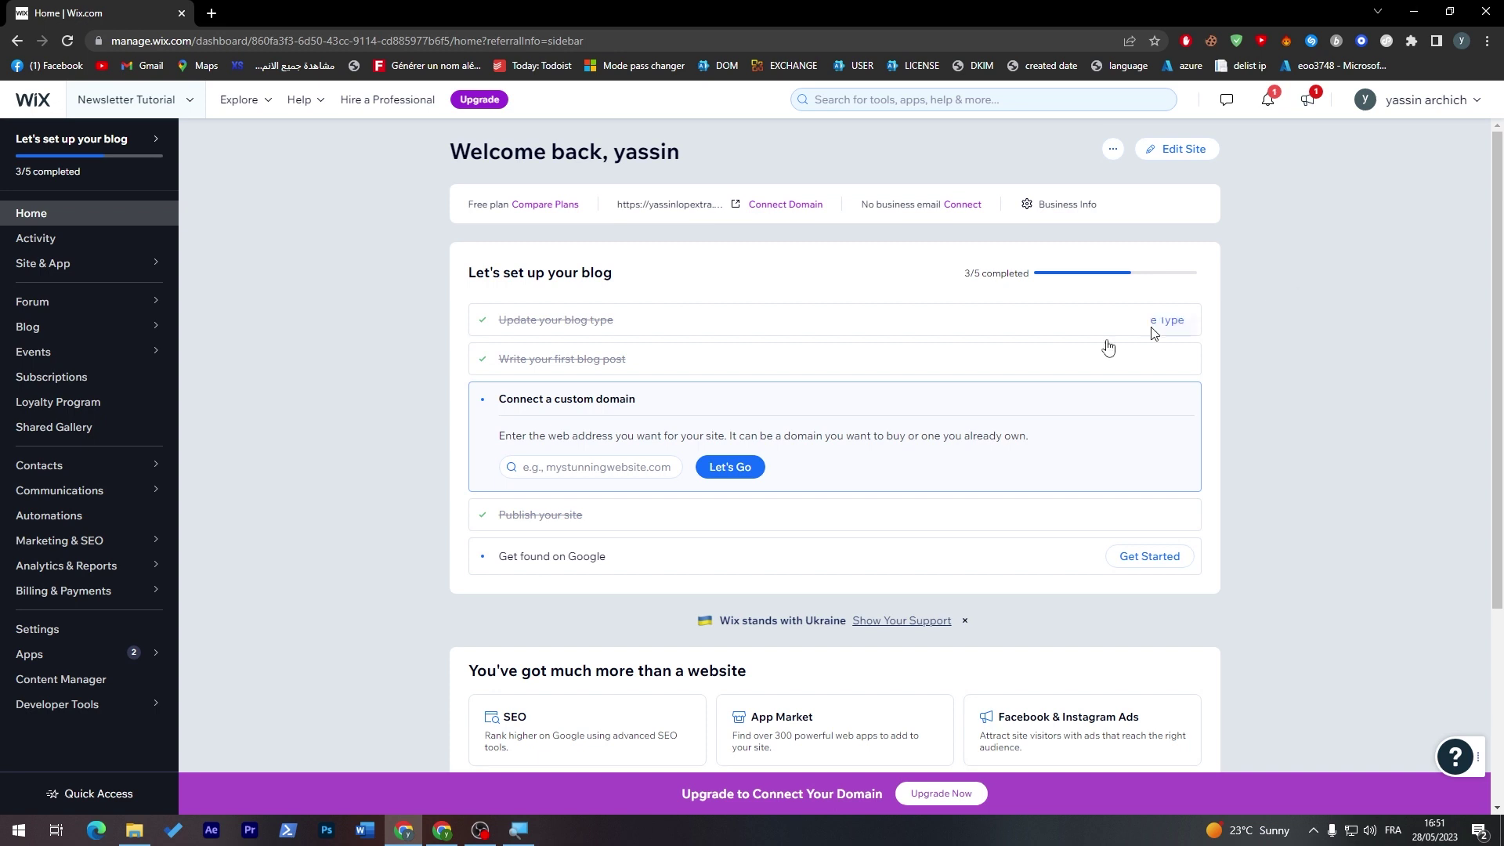
{"action": "left_click", "coordinate": [156, 597]}
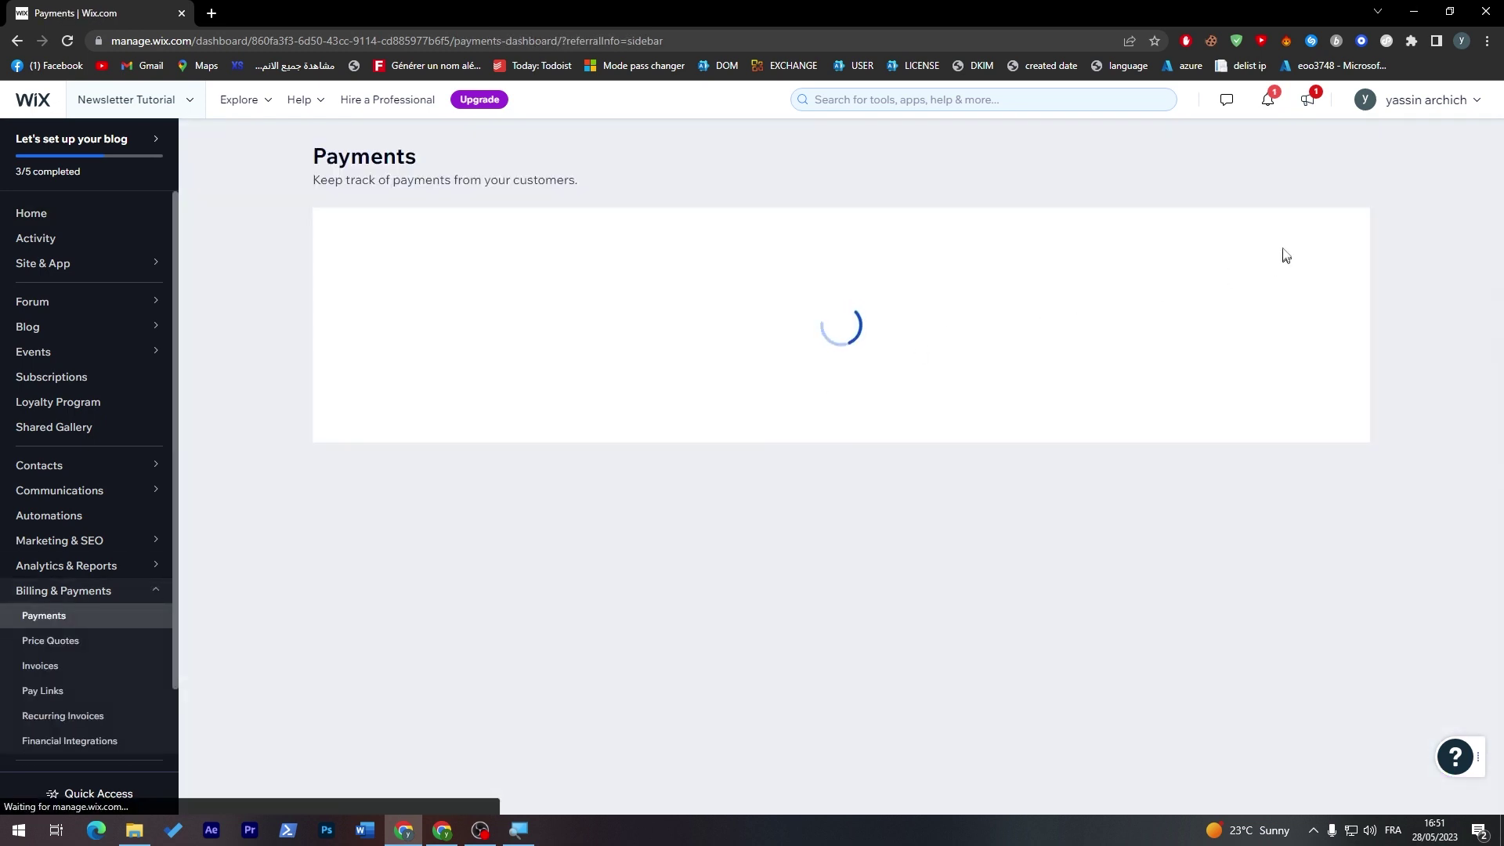
- On Accept Payments, expand More Payment Options and scroll down to Direct Pay Online
{"action": "left_click", "coordinate": [815, 509]}
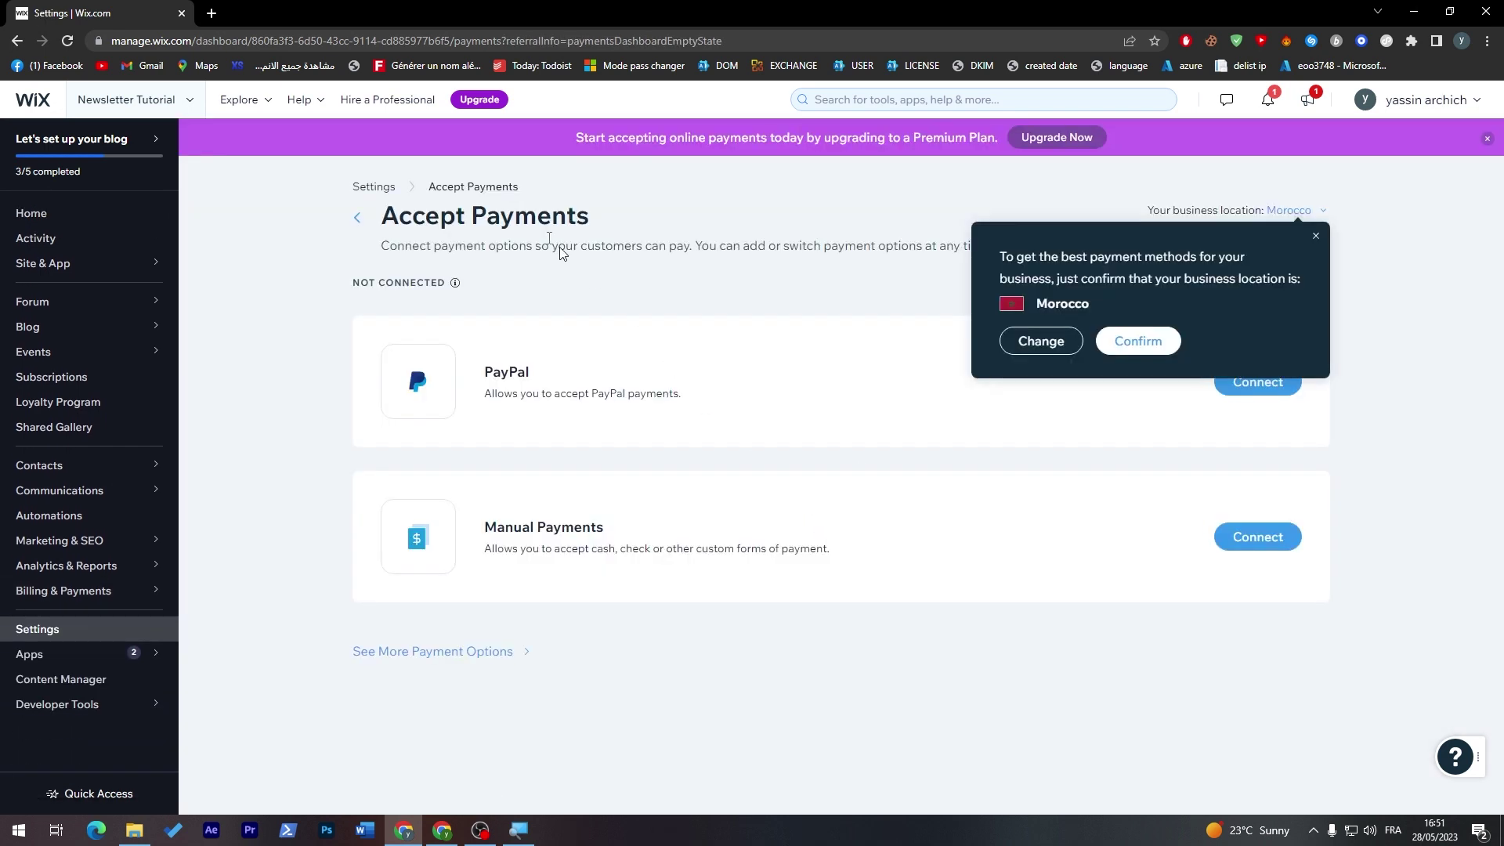
{"action": "double_click", "coordinate": [533, 215]}
{"action": "left_click", "coordinate": [532, 216]}
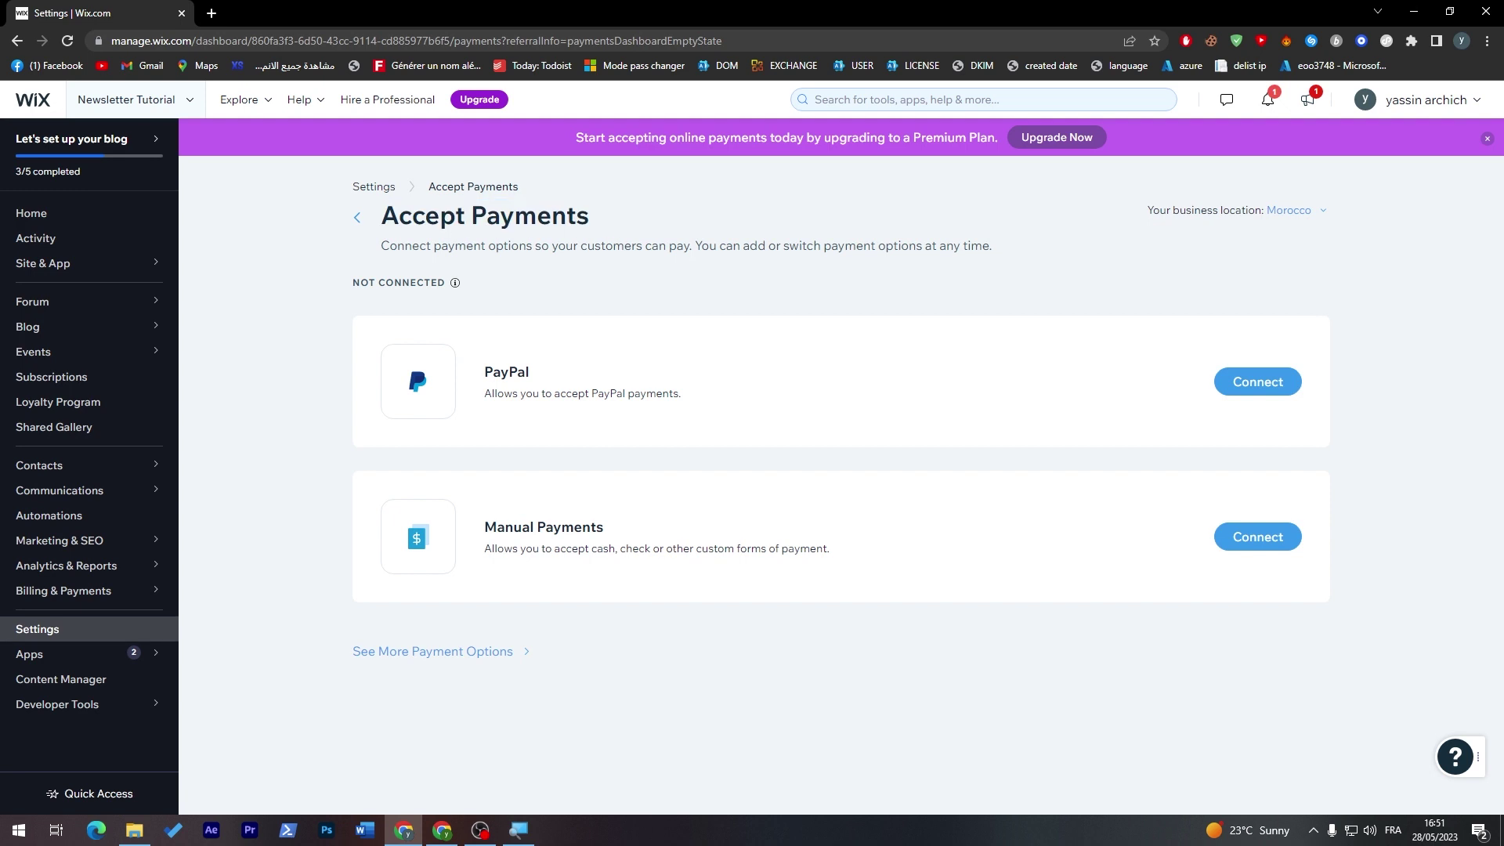
{"action": "triple_click", "coordinate": [561, 221]}
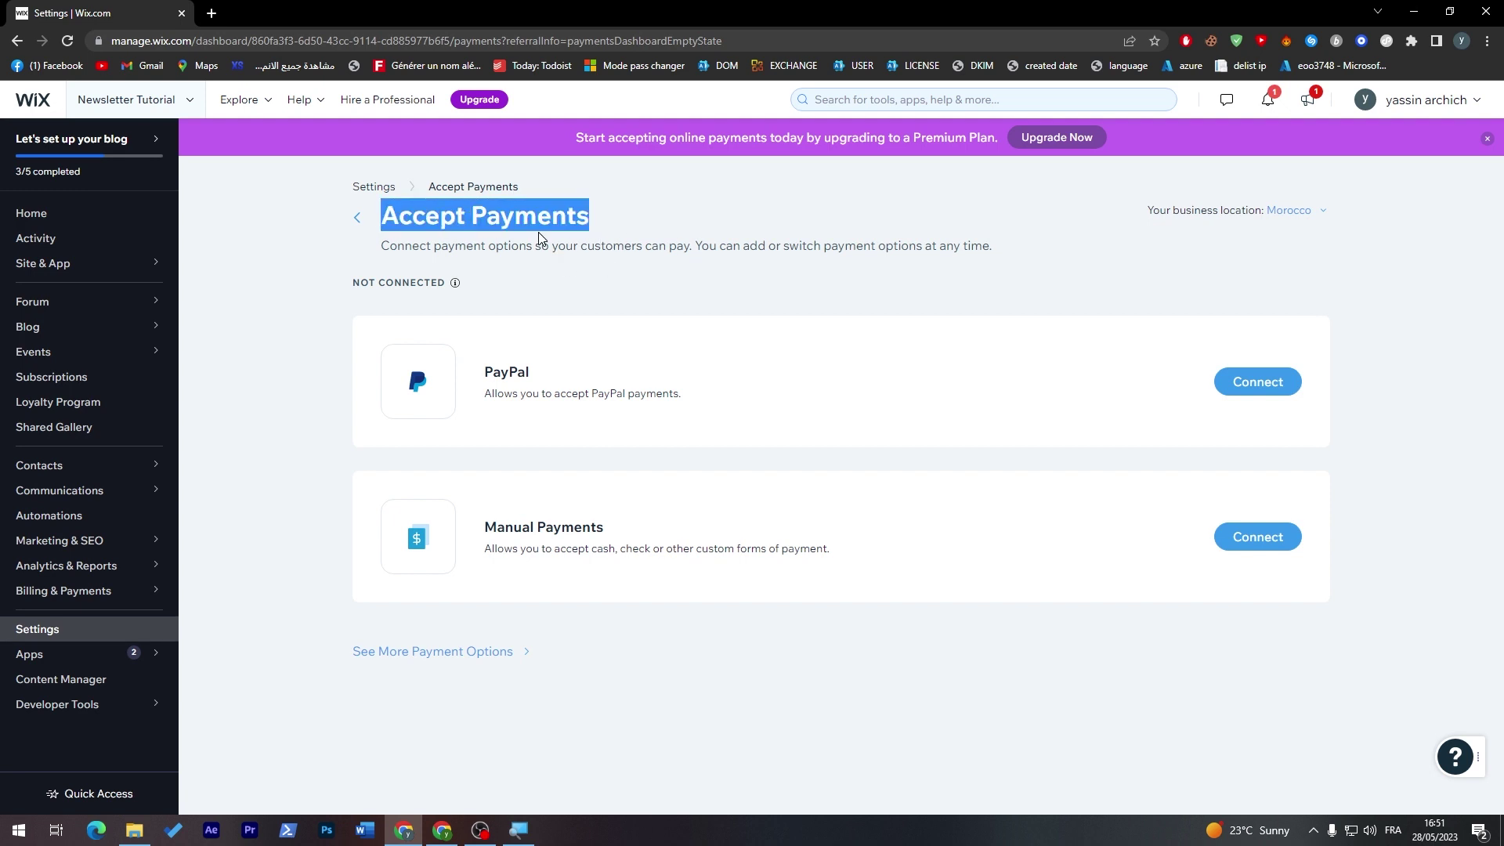
{"action": "left_click", "coordinate": [507, 653]}
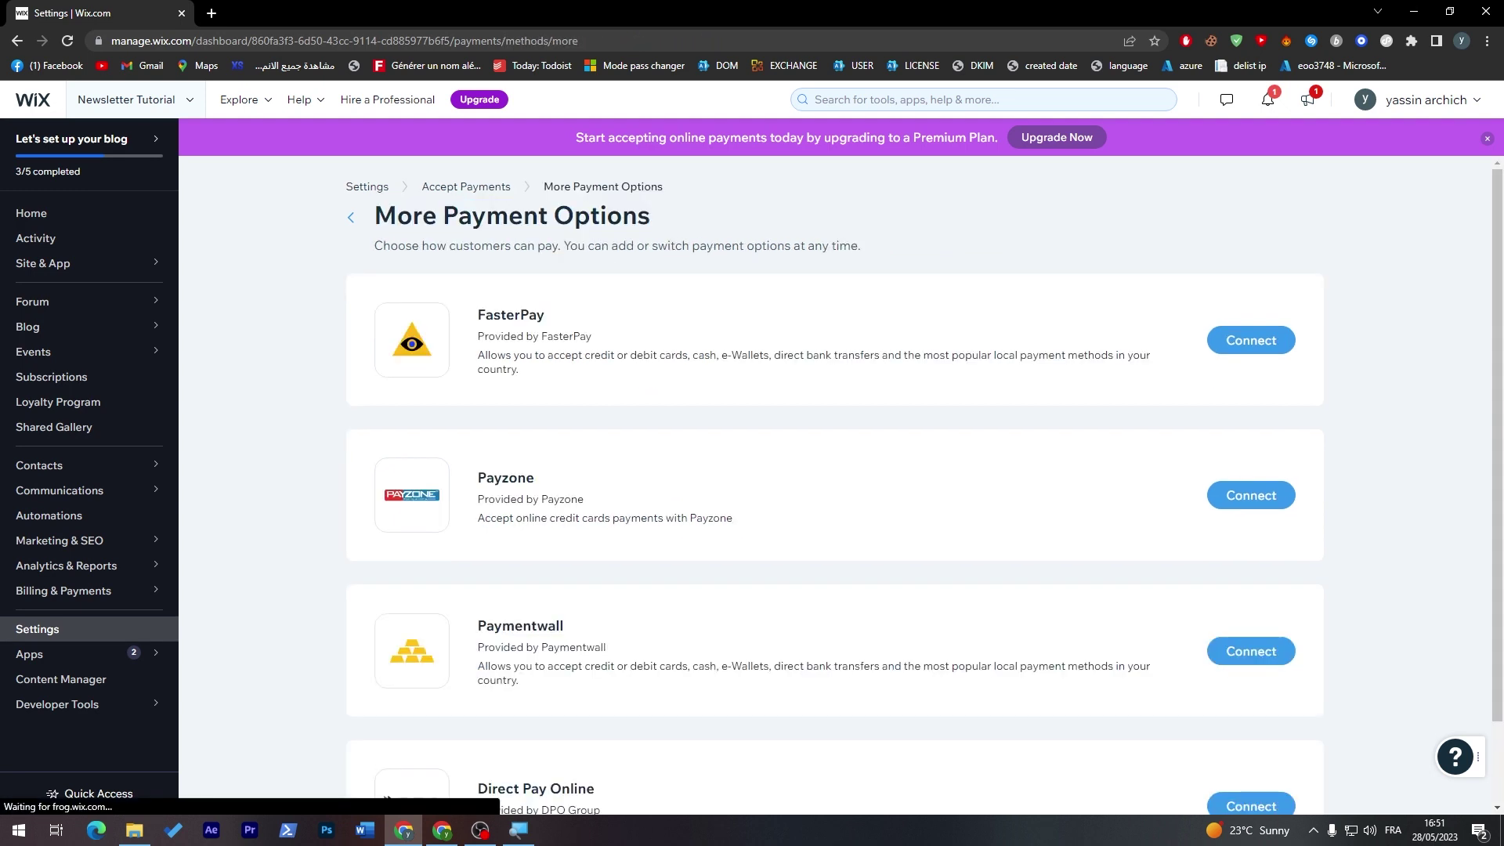
{"action": "scroll", "coordinate": [1465, 564], "scroll_direction": "down", "scroll_amount": 2}
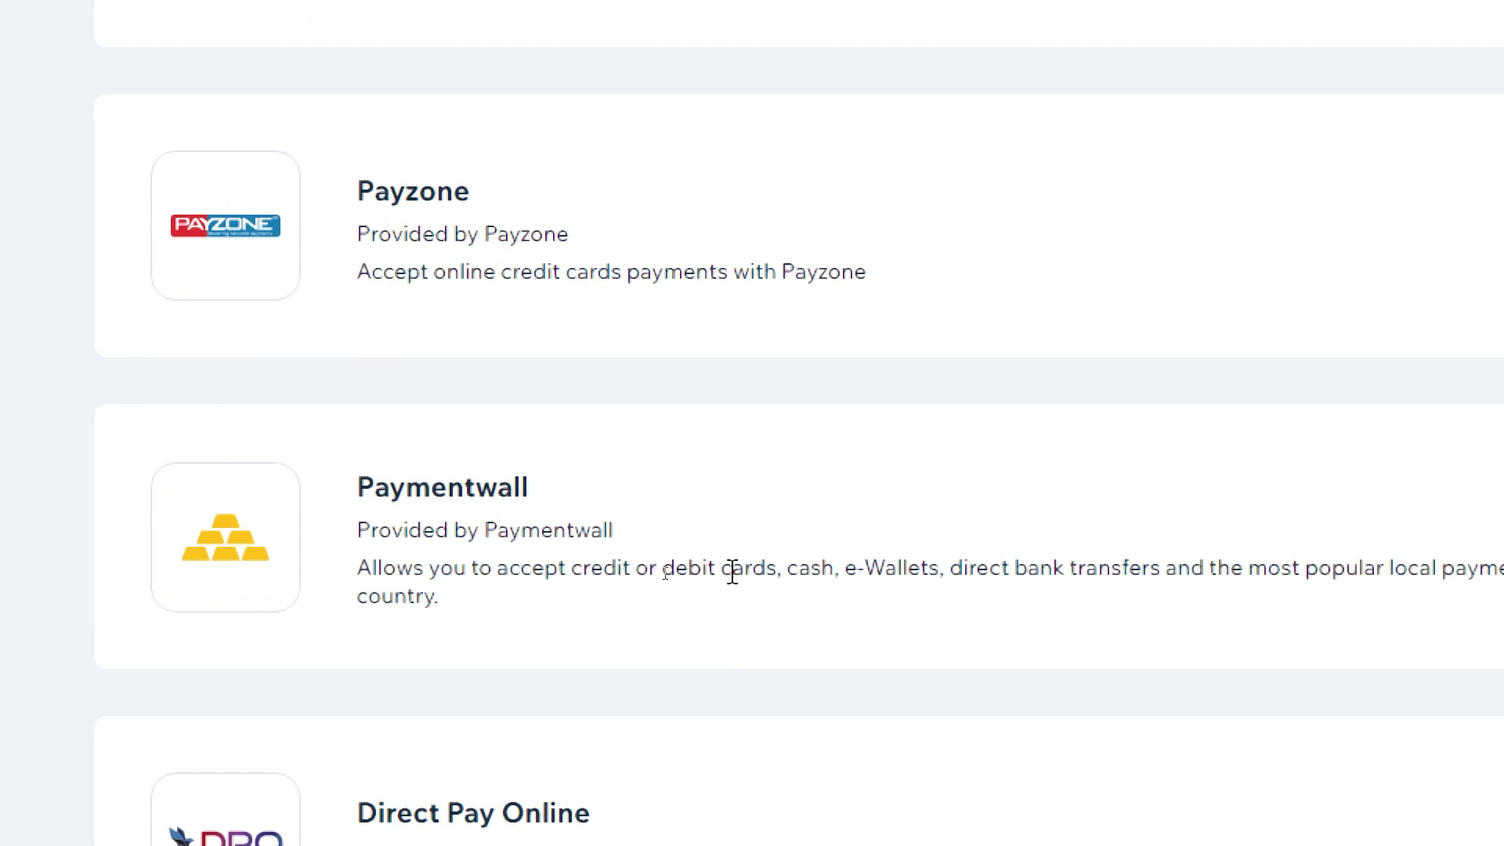
{"action": "left_click_drag", "start_coordinate": [733, 571], "coordinate": [658, 584]}
{"action": "left_click", "coordinate": [1063, 619]}
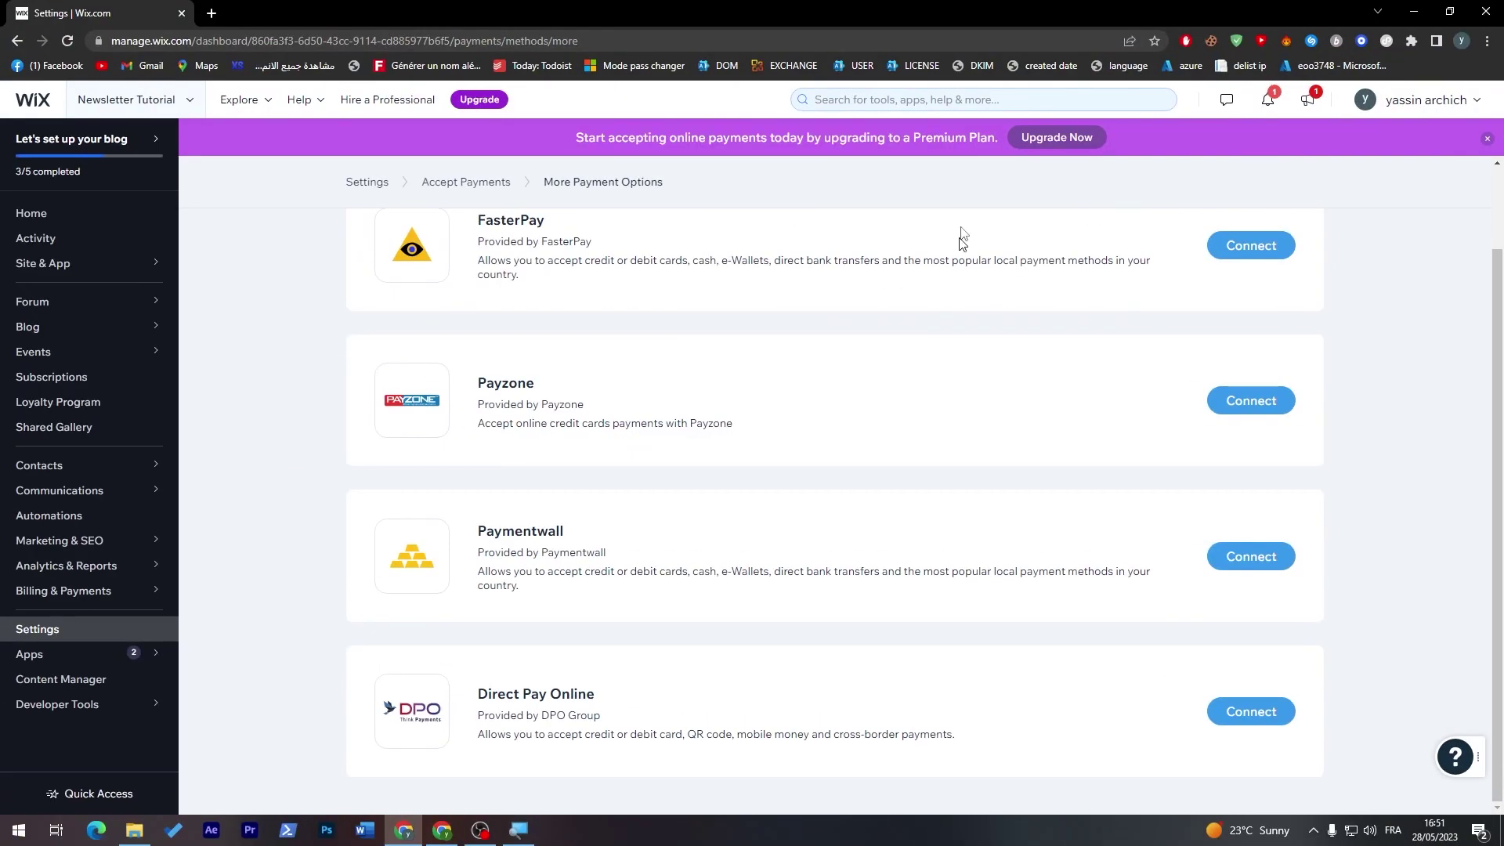
- Search the dashboard for TripleA, fixing a typo, then change the query to 'cr' for crypto
{"action": "left_click", "coordinate": [901, 95]}
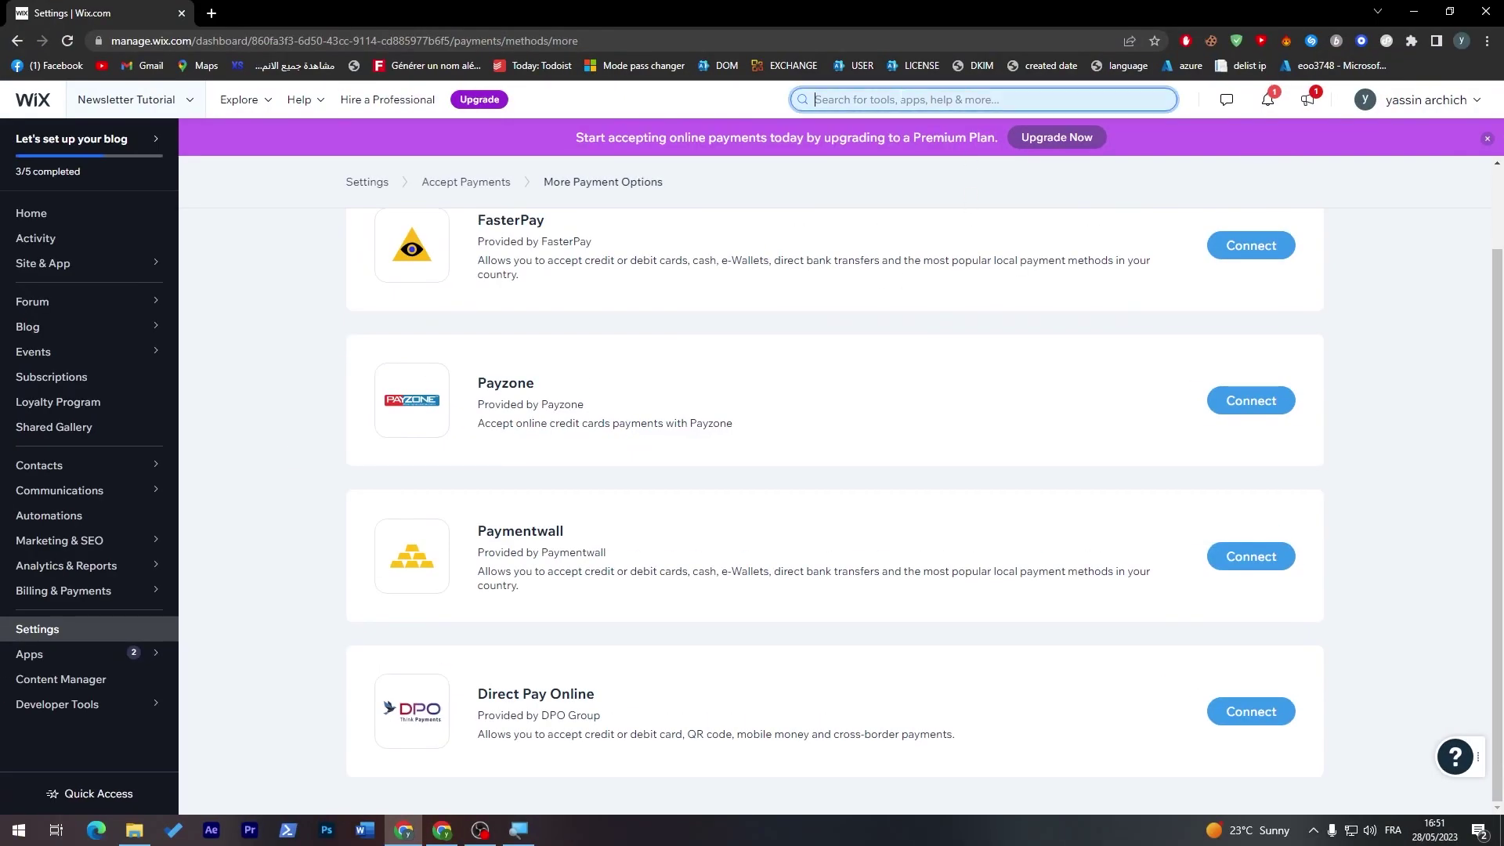
{"action": "type", "text": "atr"}
{"action": "type", "text": "pile"}
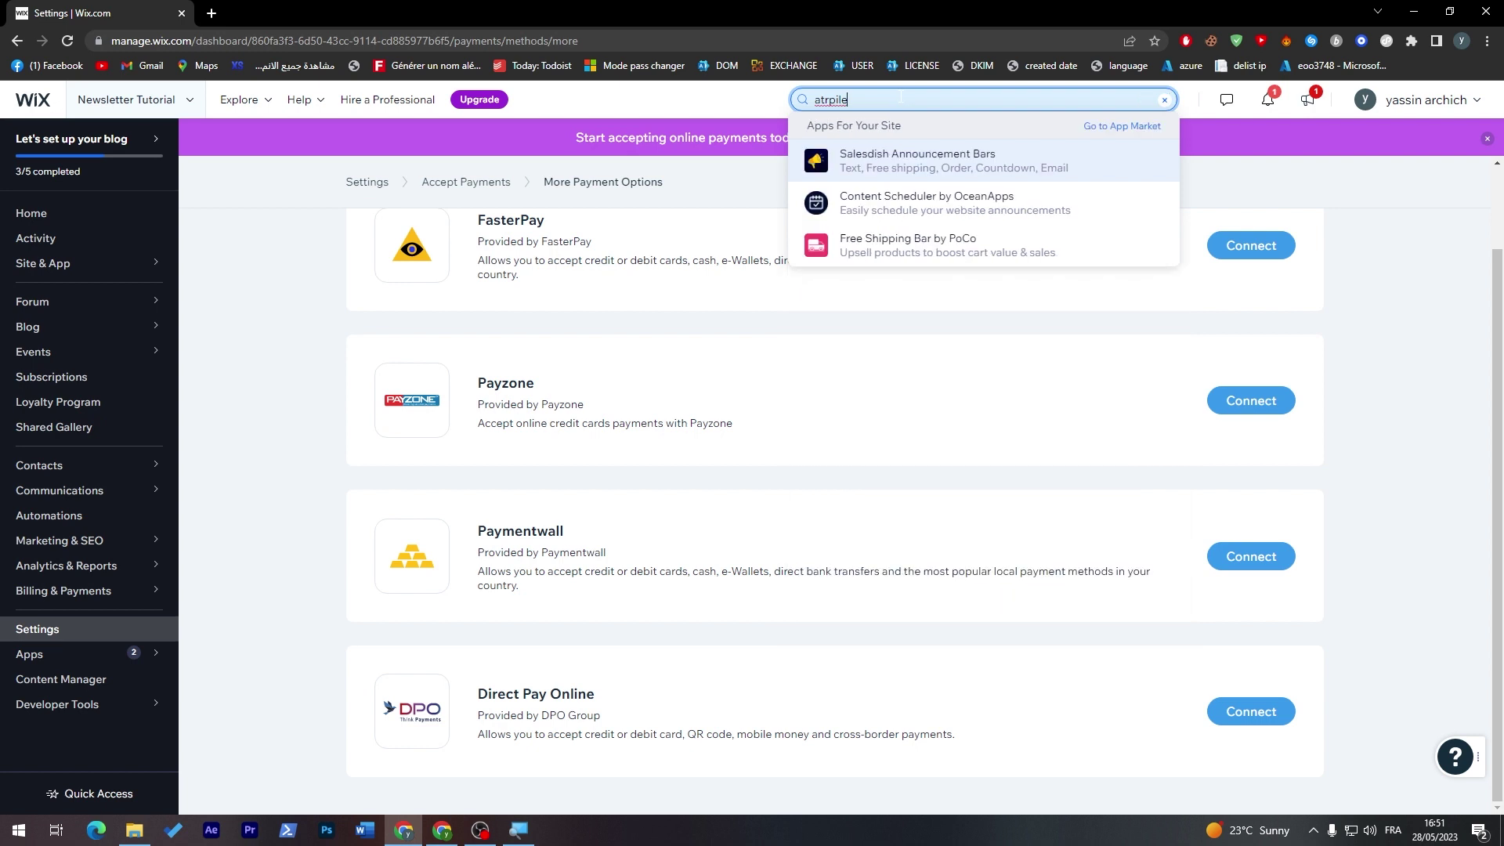
{"action": "key", "text": "ctrl+a"}
{"action": "key", "text": "BackSpace"}
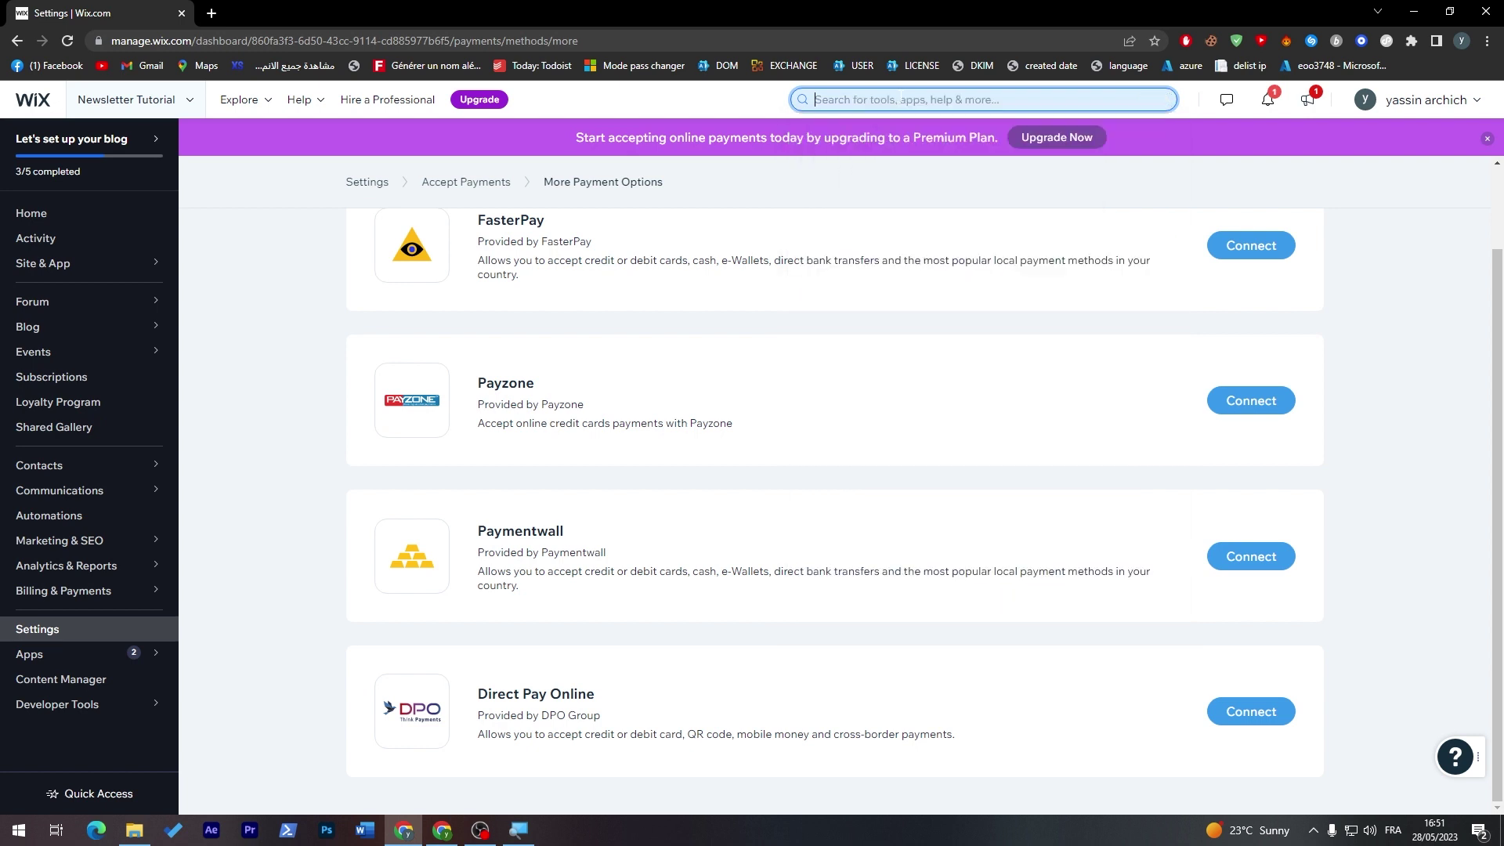
{"action": "type", "text": "triple"}
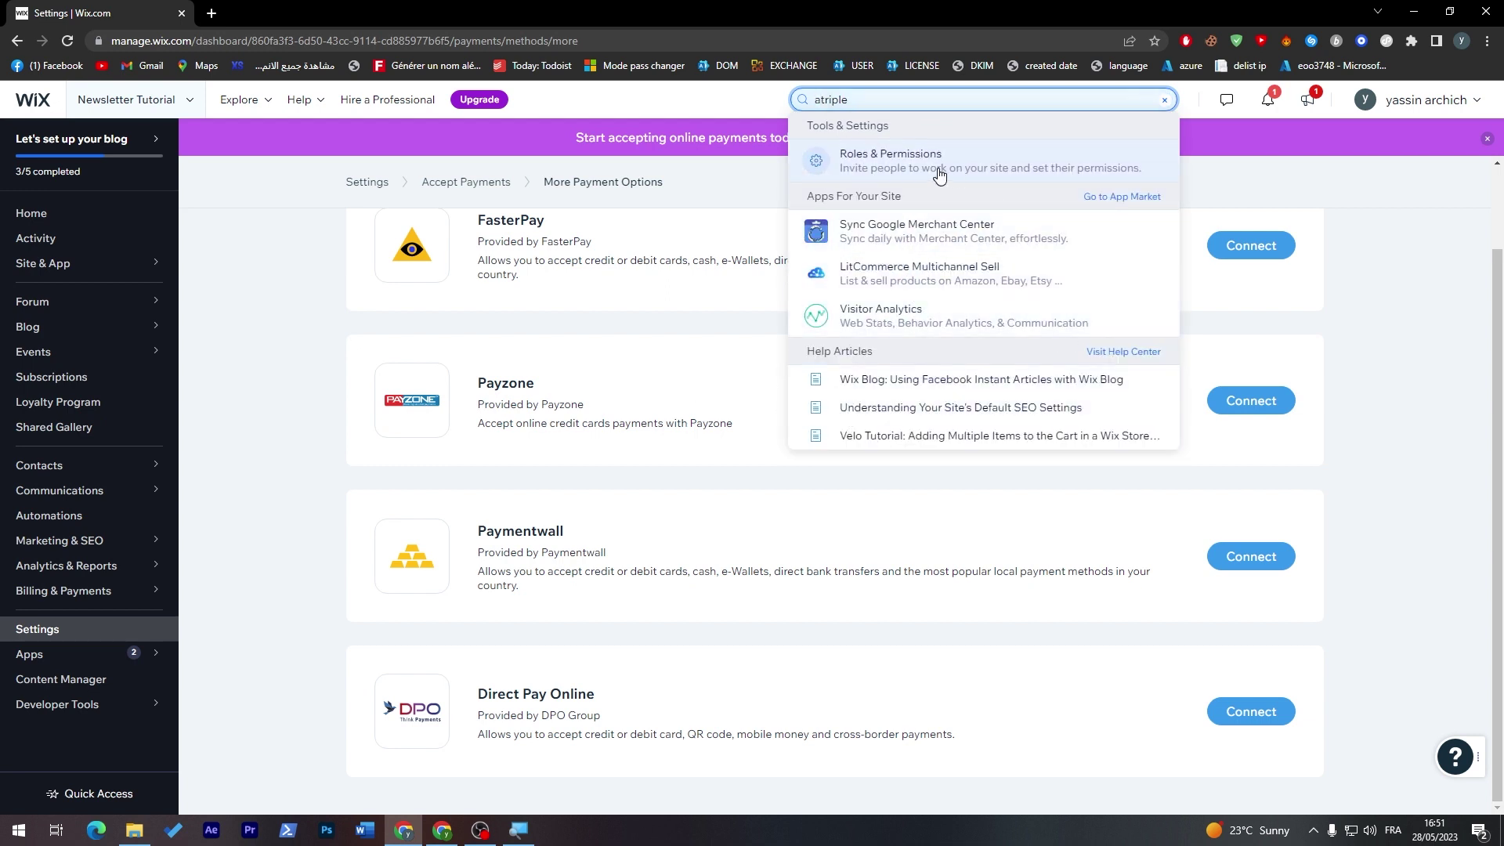
{"action": "key", "text": "ctrl+a"}
{"action": "type", "text": "cr"}
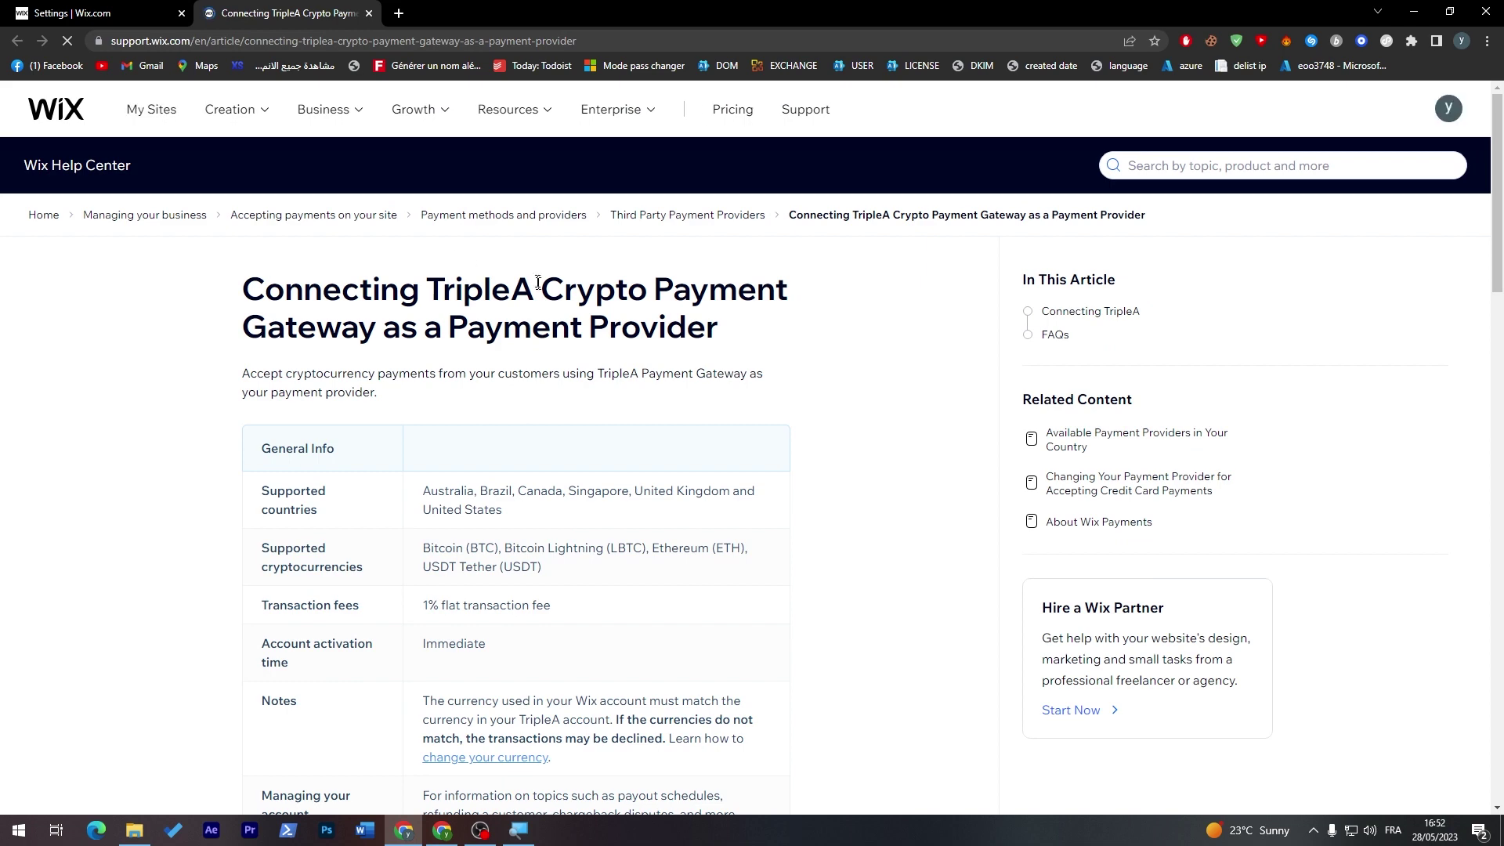
- Send the Settings tab back to the Accept Payments page
{"action": "left_click", "coordinate": [160, 14]}
{"action": "scroll", "coordinate": [1476, 208], "scroll_direction": "up", "scroll_amount": 2}
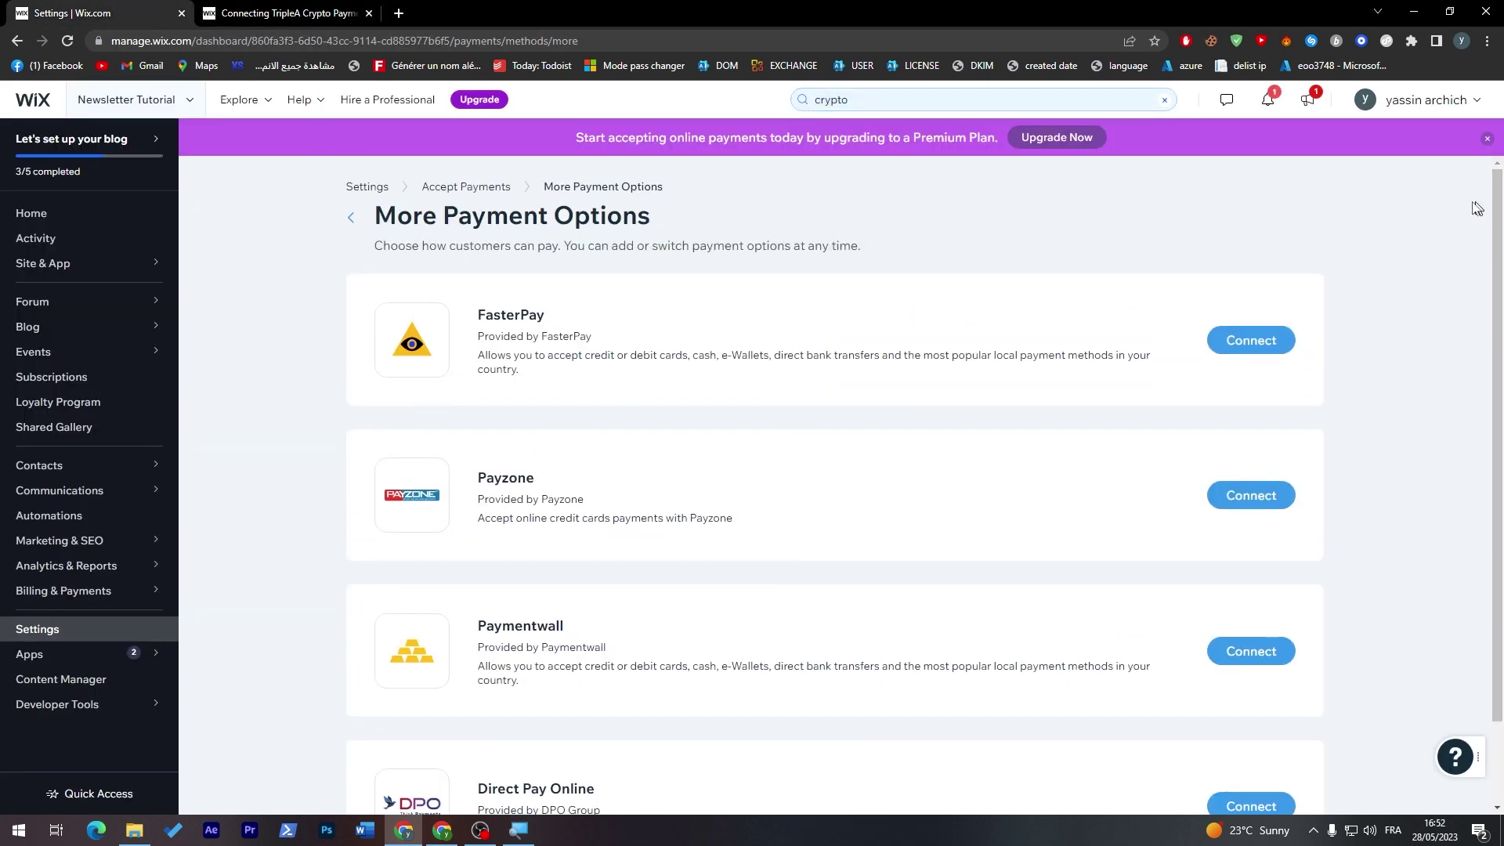
{"action": "left_click", "coordinate": [470, 188]}
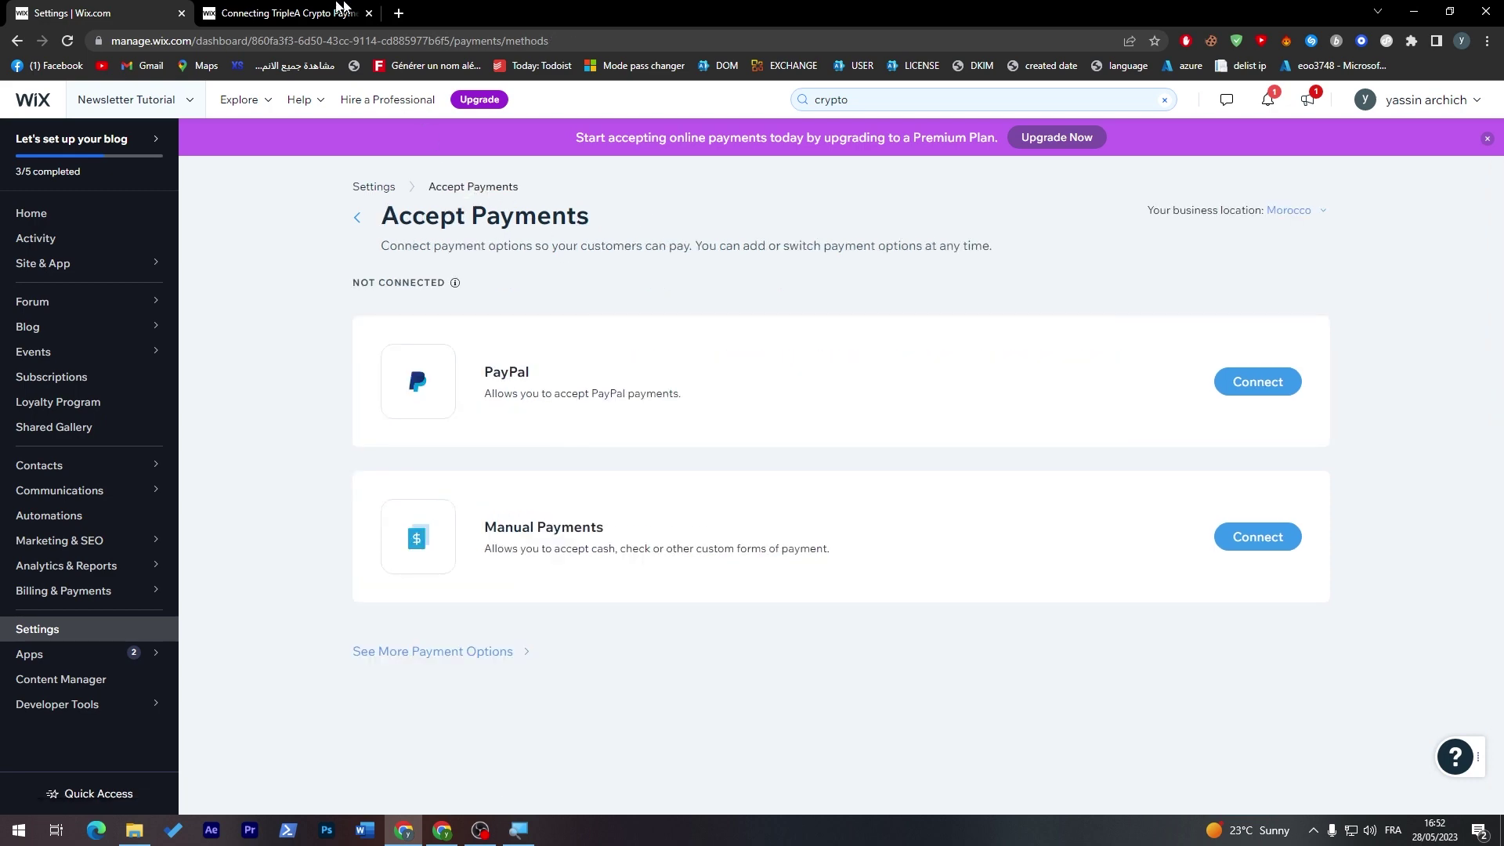
- Review TripleA's supported countries in the help article, then return to the dashboard
{"action": "left_click", "coordinate": [329, 13]}
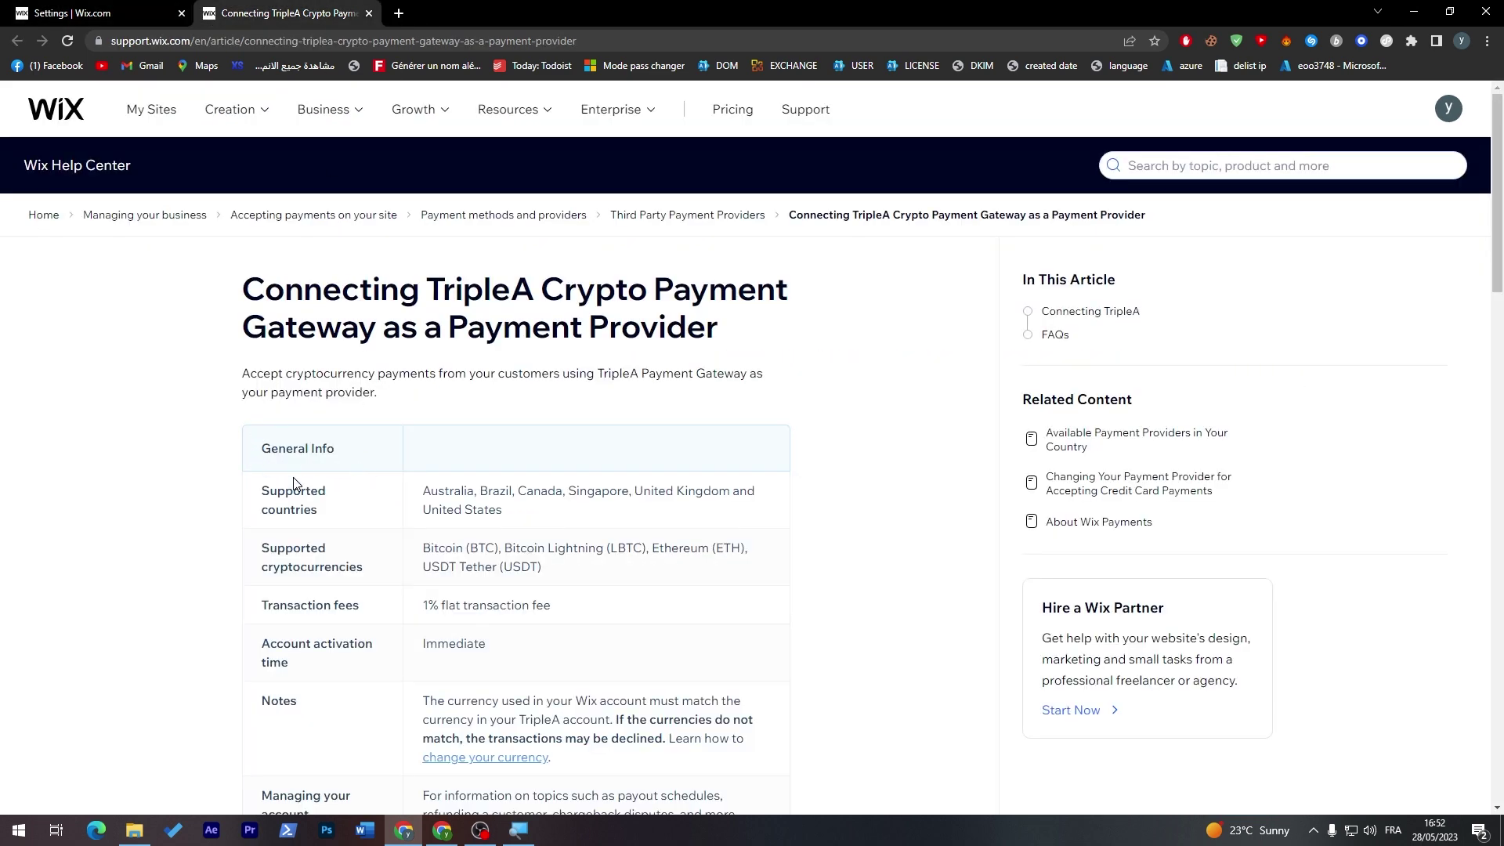
{"action": "scroll", "coordinate": [313, 470], "scroll_direction": "down", "scroll_amount": 2}
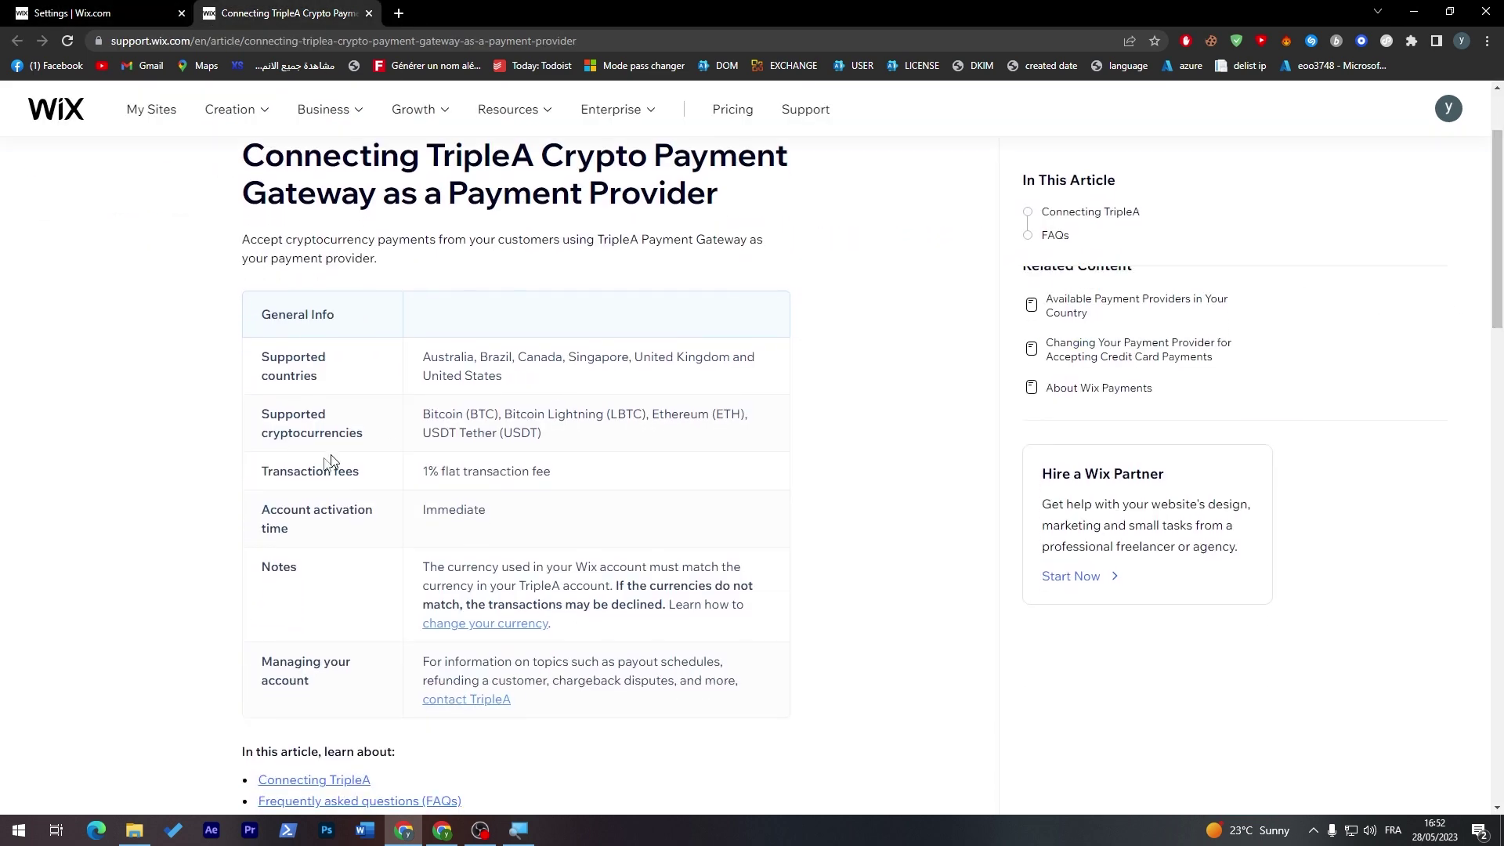
{"action": "triple_click", "coordinate": [275, 362]}
{"action": "triple_click", "coordinate": [443, 356]}
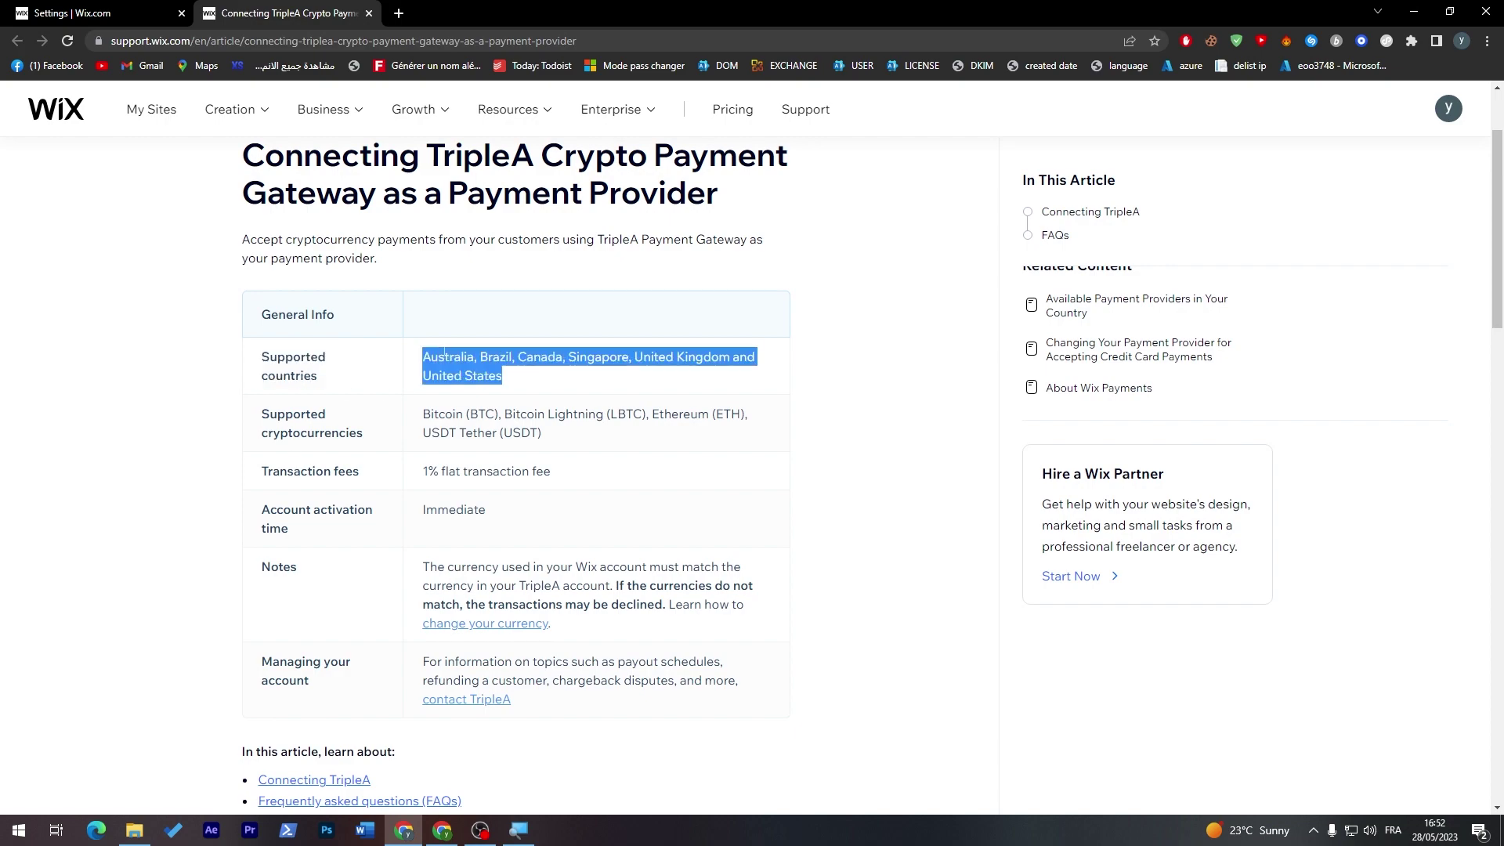
{"action": "left_click", "coordinate": [447, 361]}
{"action": "double_click", "coordinate": [447, 357]}
{"action": "left_click", "coordinate": [502, 360]}
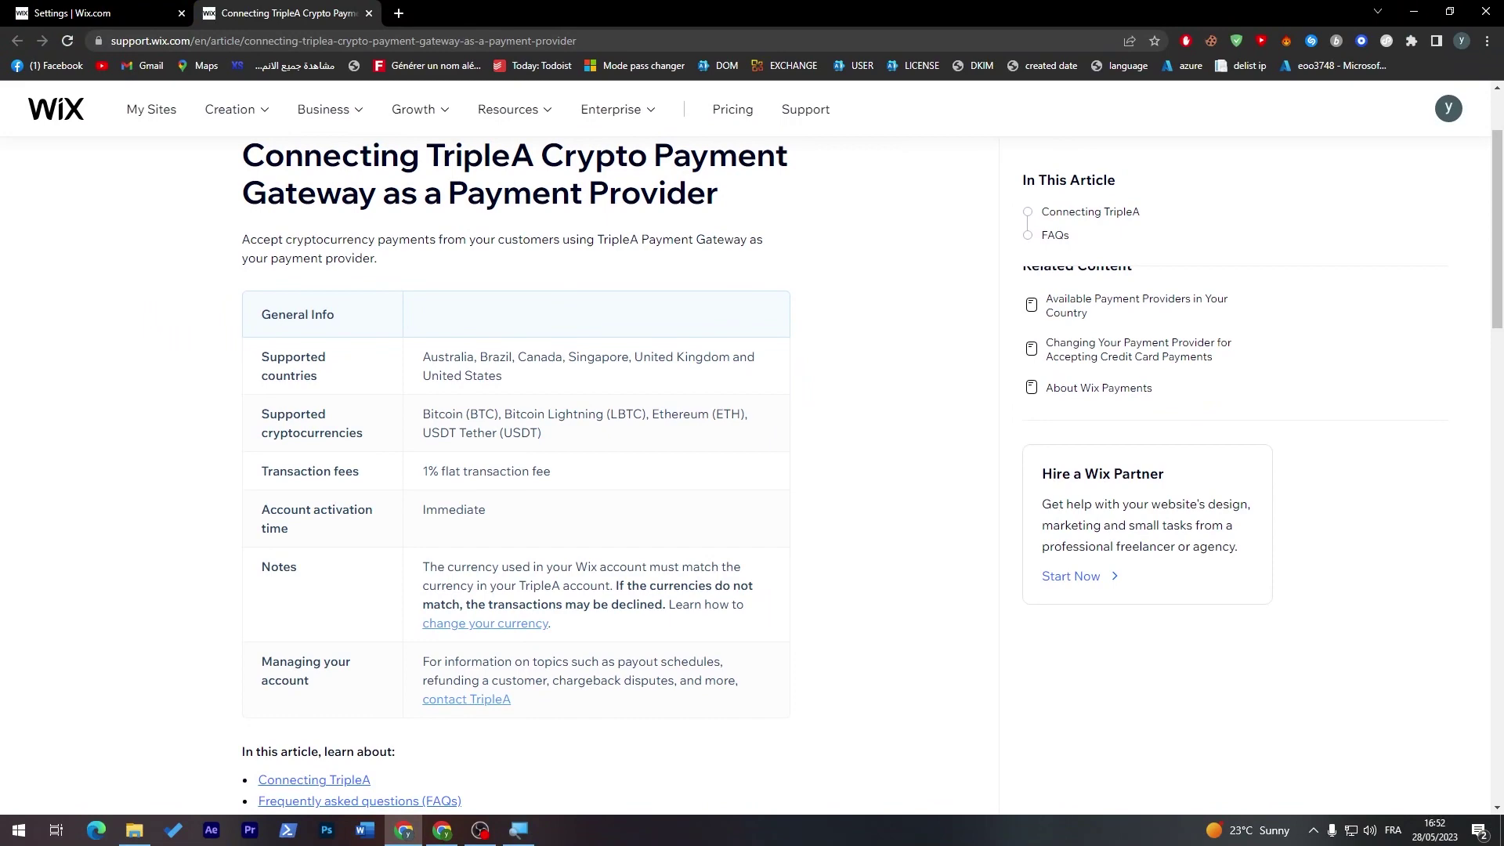
{"action": "triple_click", "coordinate": [453, 371]}
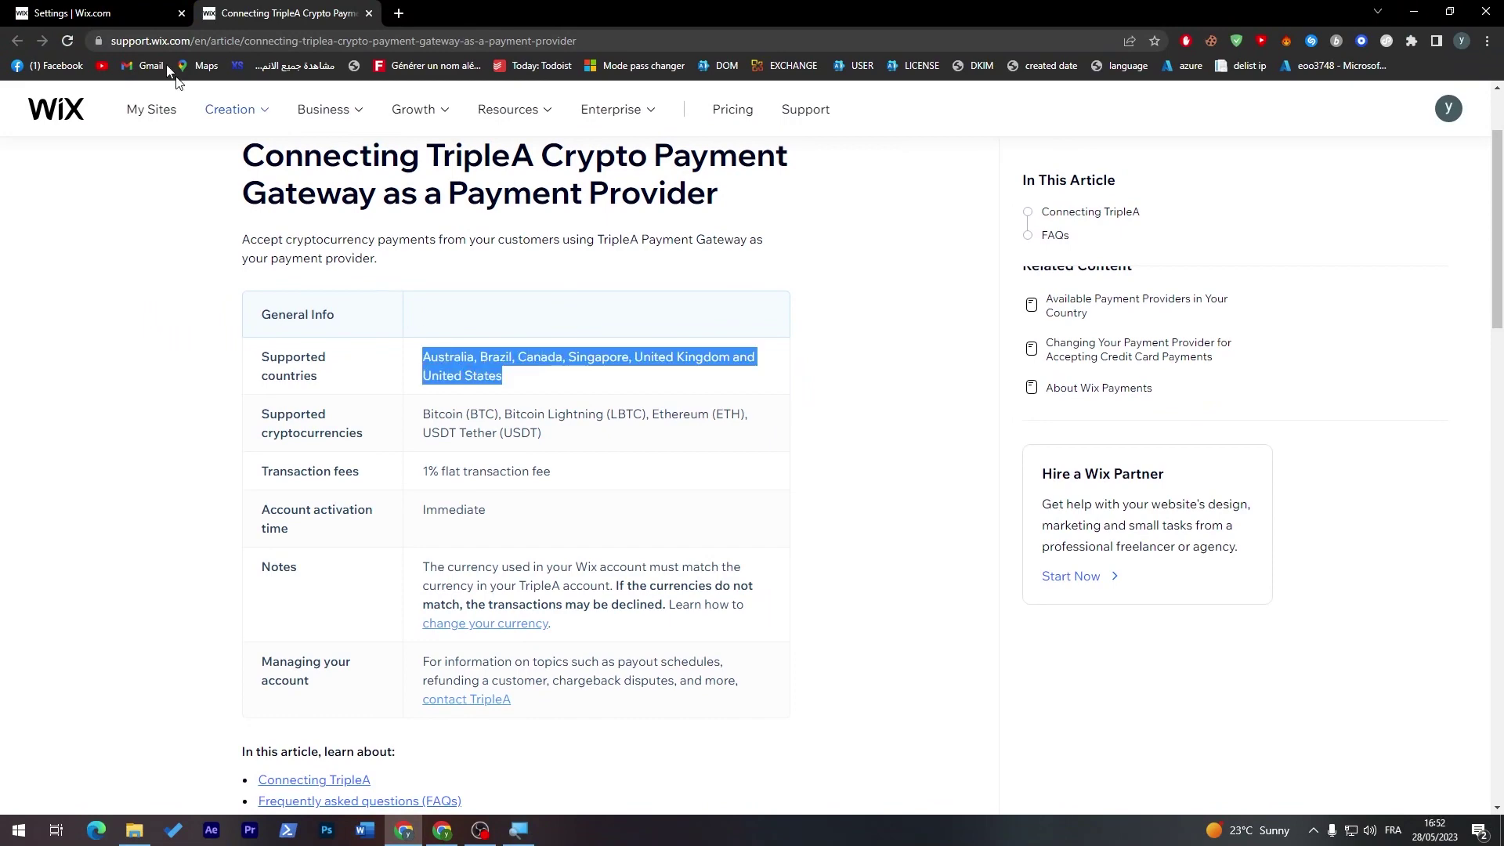
{"action": "left_click", "coordinate": [94, 13]}
- Set the business location to United States
{"action": "left_click", "coordinate": [1315, 217]}
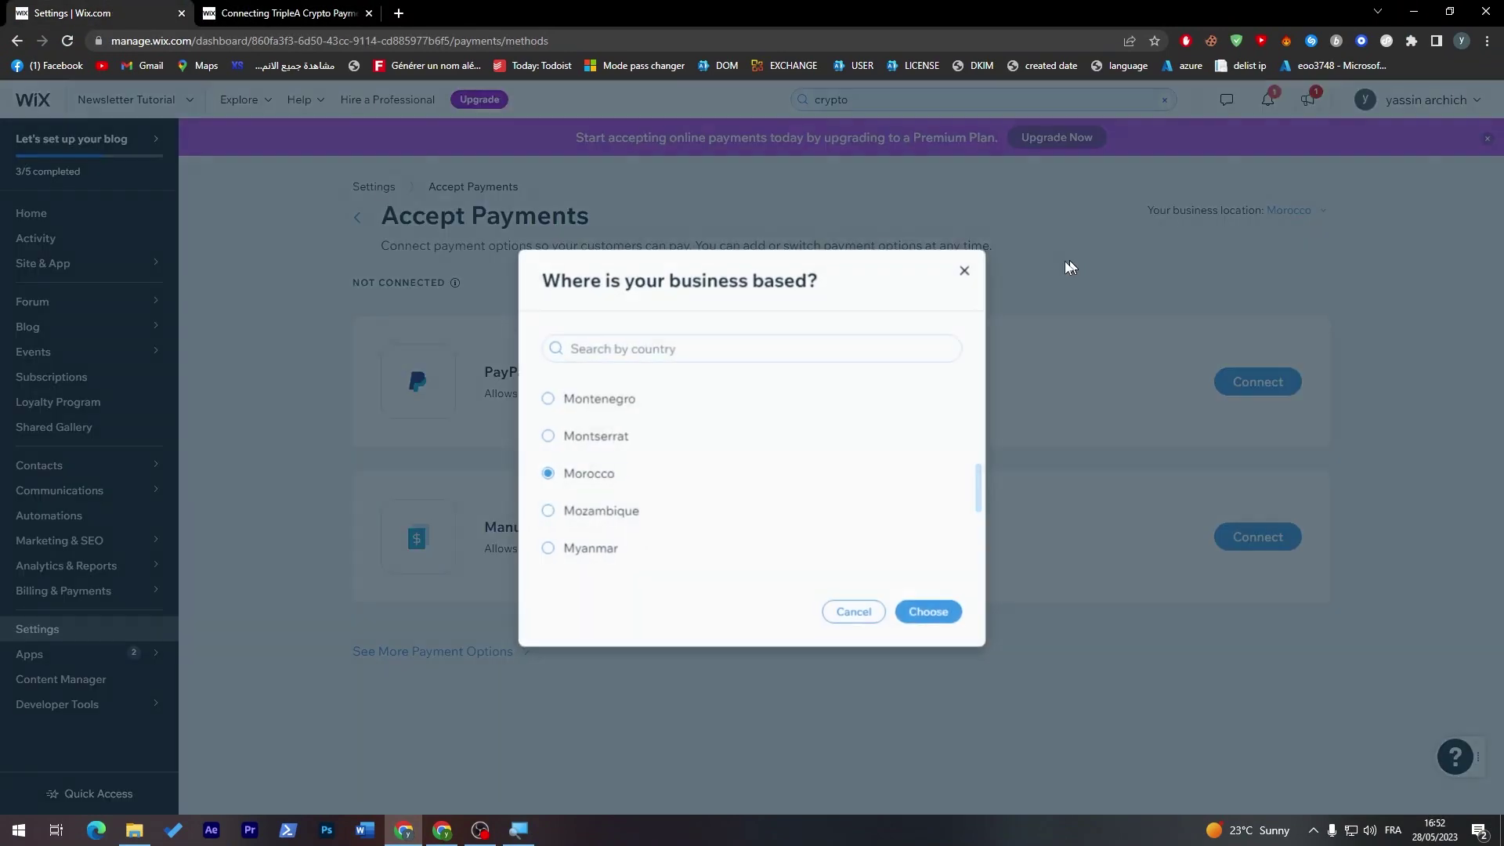
{"action": "type", "text": "usa"}
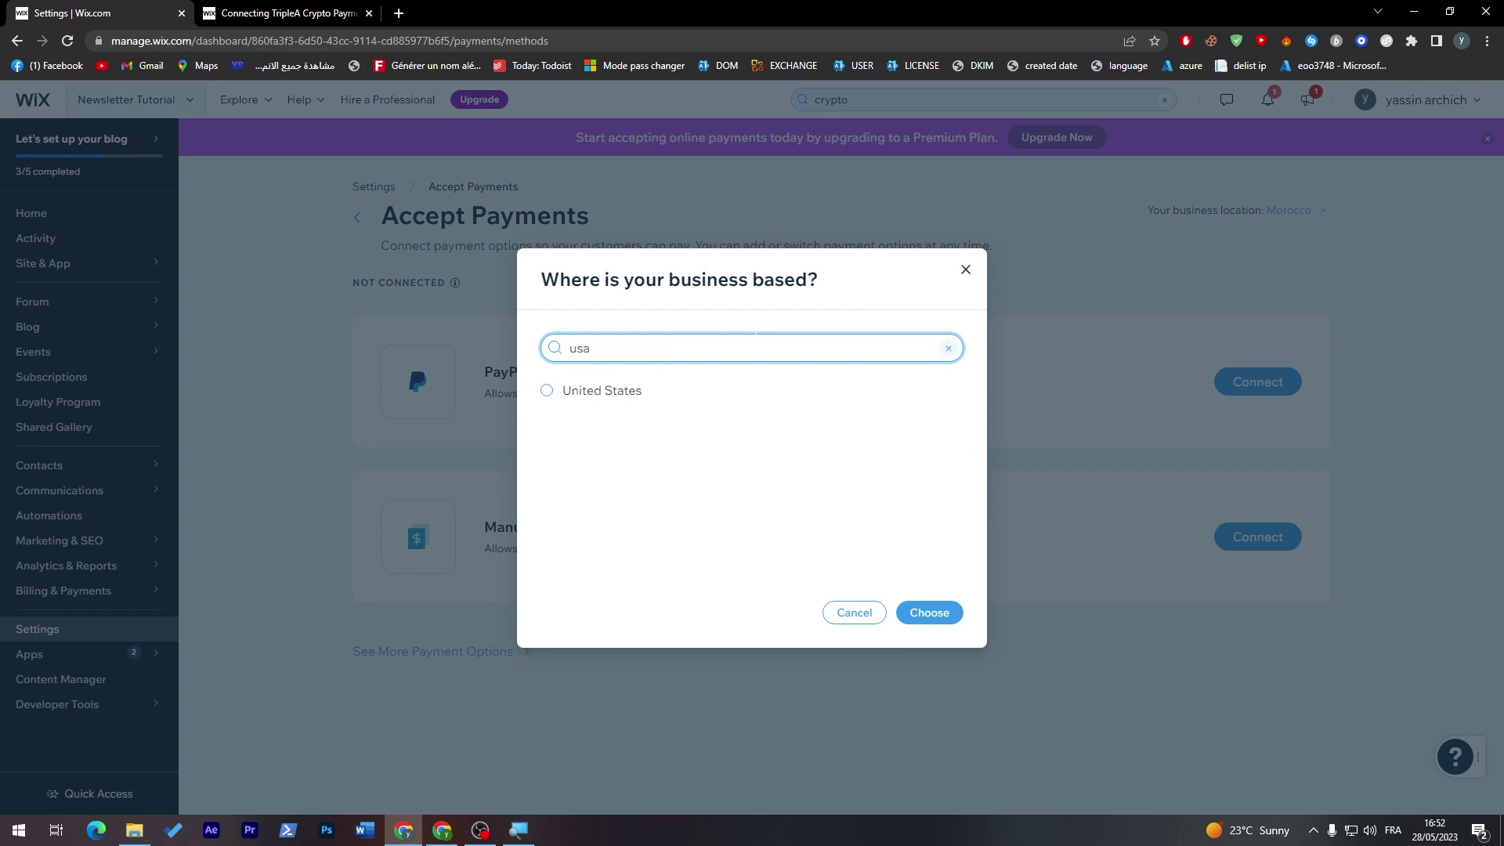
{"action": "left_click", "coordinate": [594, 392]}
{"action": "left_click", "coordinate": [944, 621]}
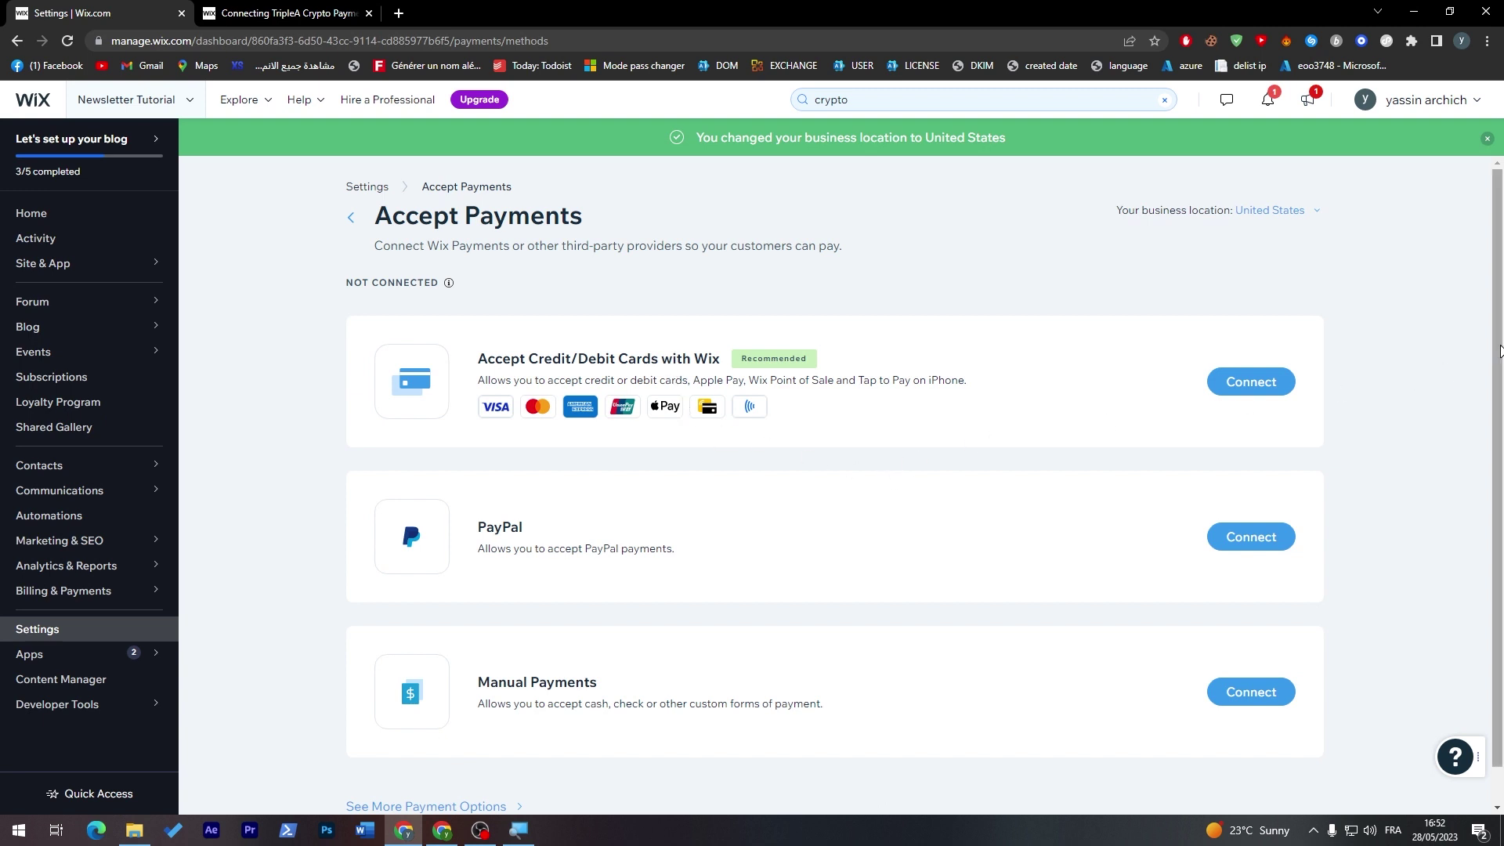
- Expand More Payment Options, find TripleA in the list, and return to its article
{"action": "scroll", "coordinate": [1384, 490], "scroll_direction": "down", "scroll_amount": 1}
{"action": "left_click", "coordinate": [497, 773]}
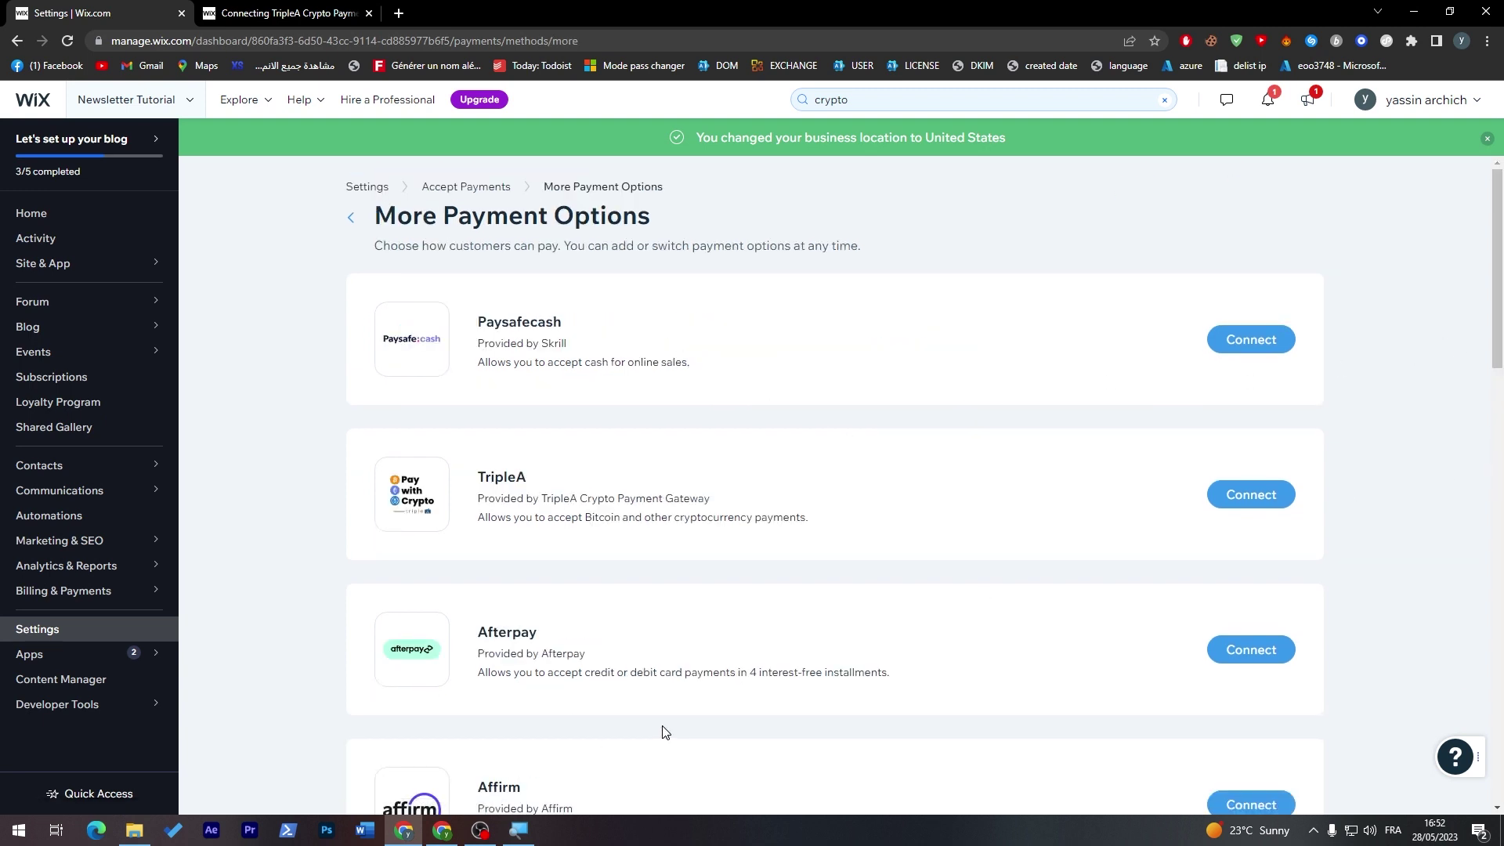
{"action": "left_click_drag", "start_coordinate": [1500, 241], "coordinate": [1500, 491]}
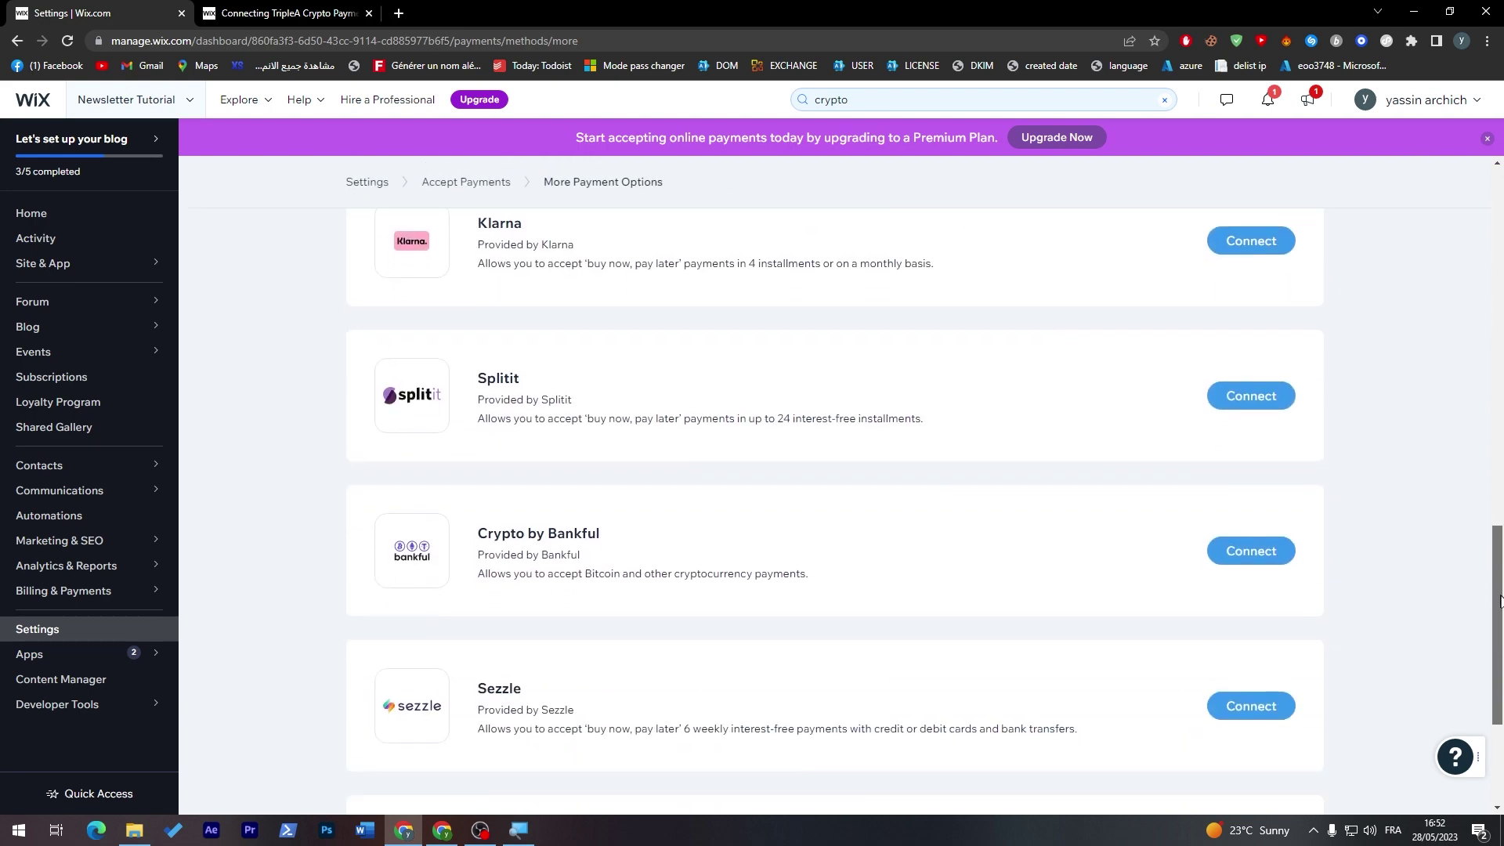
{"action": "left_click_drag", "start_coordinate": [1500, 601], "coordinate": [1500, 675]}
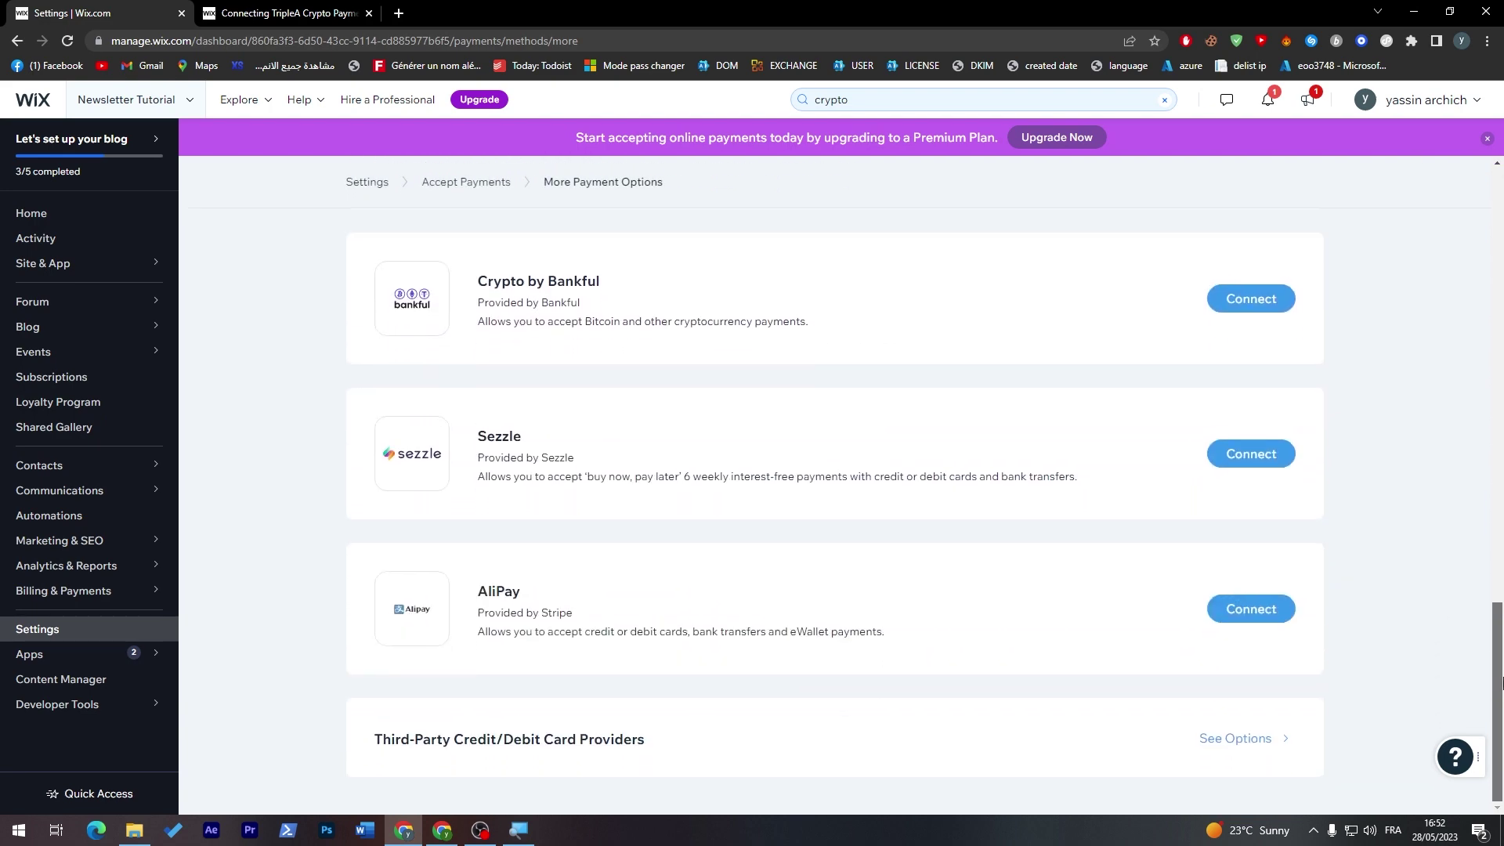
{"action": "left_click_drag", "start_coordinate": [1500, 680], "coordinate": [1500, 504]}
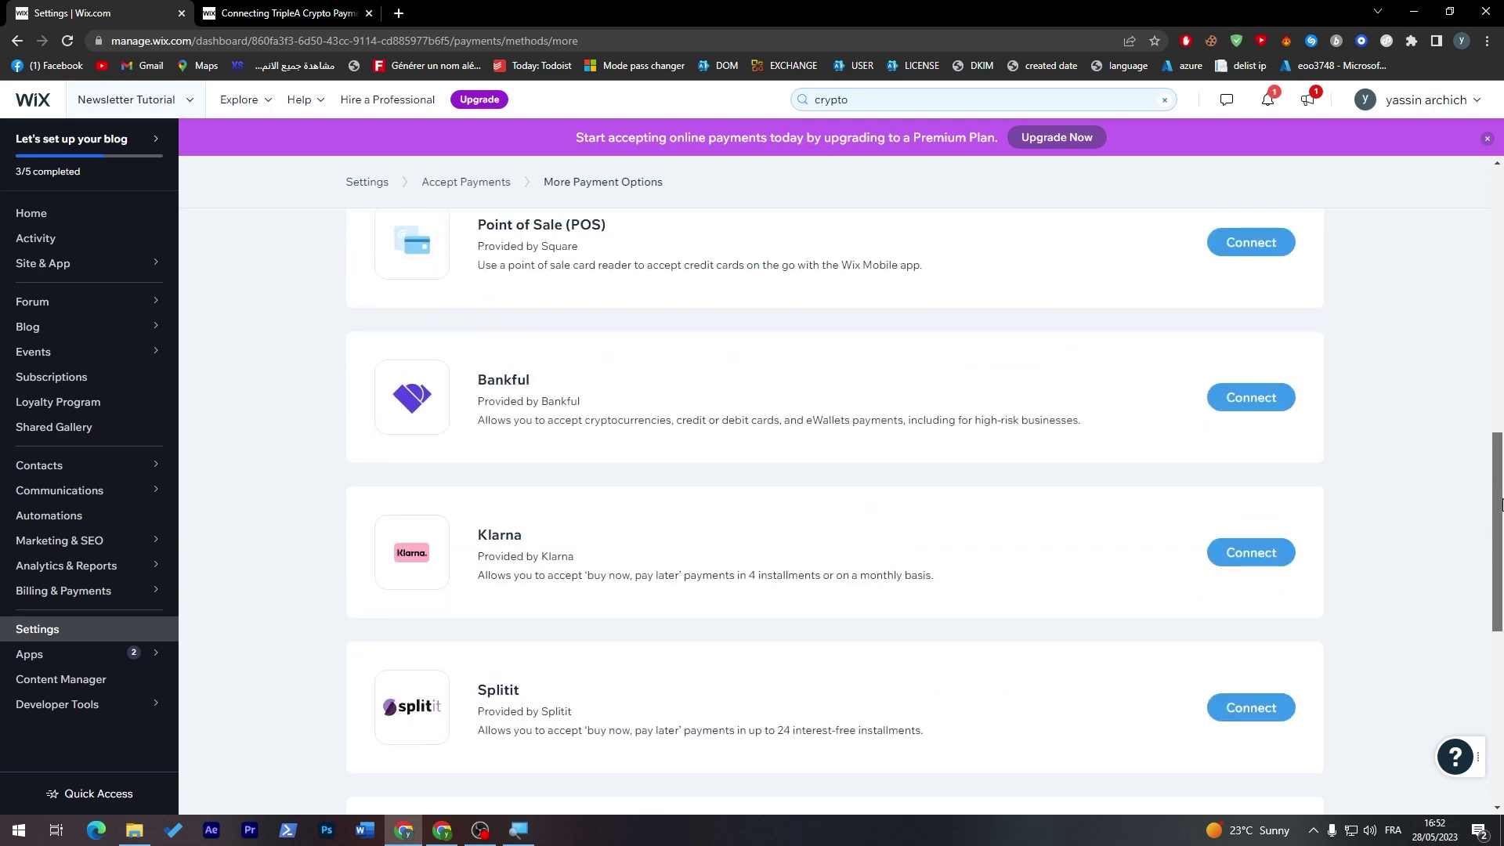
{"action": "left_click_drag", "start_coordinate": [1499, 504], "coordinate": [1492, 208]}
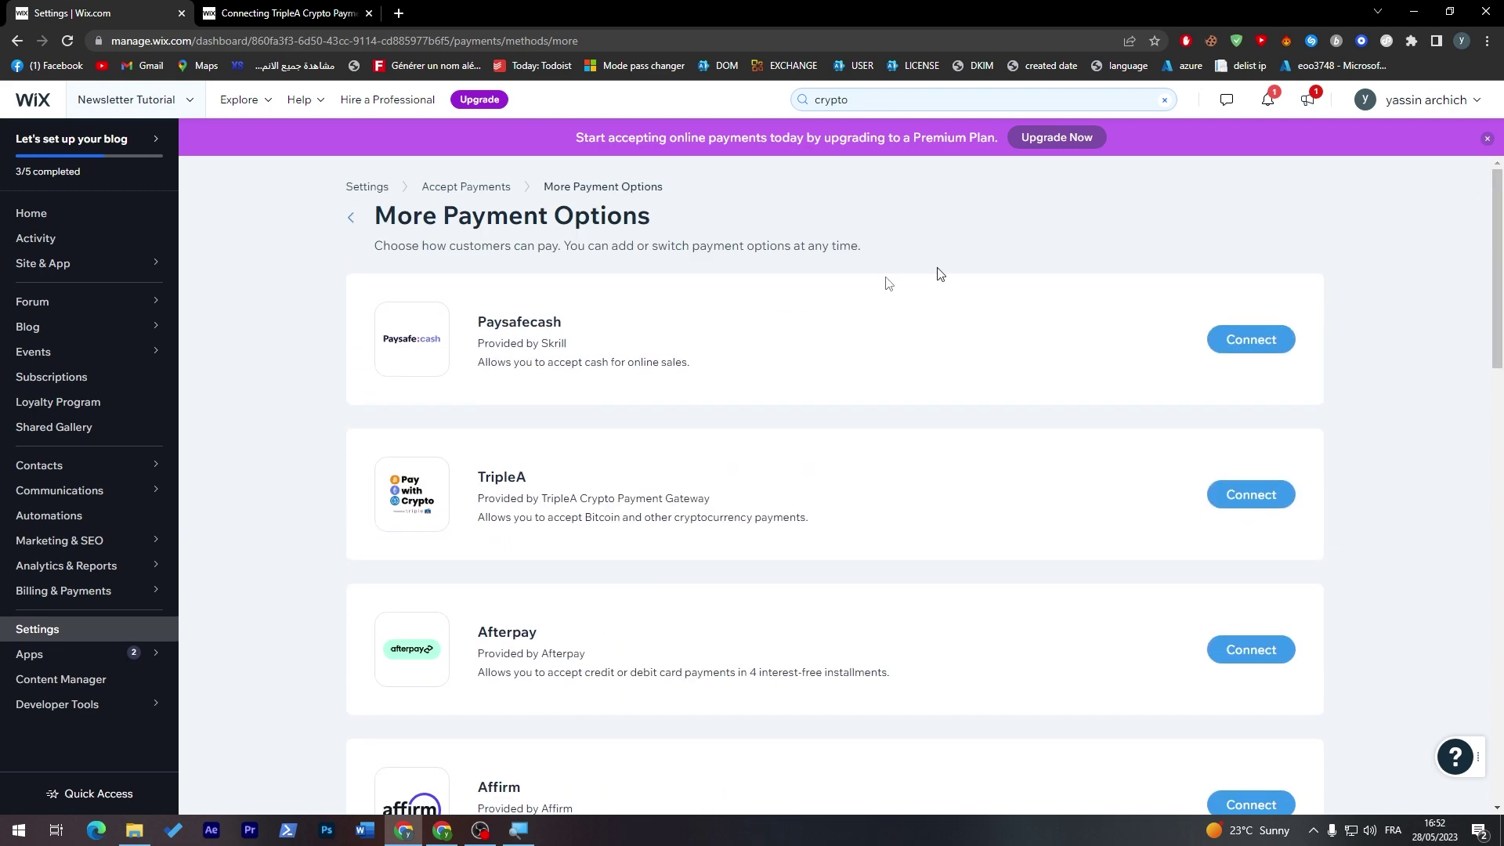
{"action": "double_click", "coordinate": [503, 477]}
{"action": "left_click", "coordinate": [282, 13]}
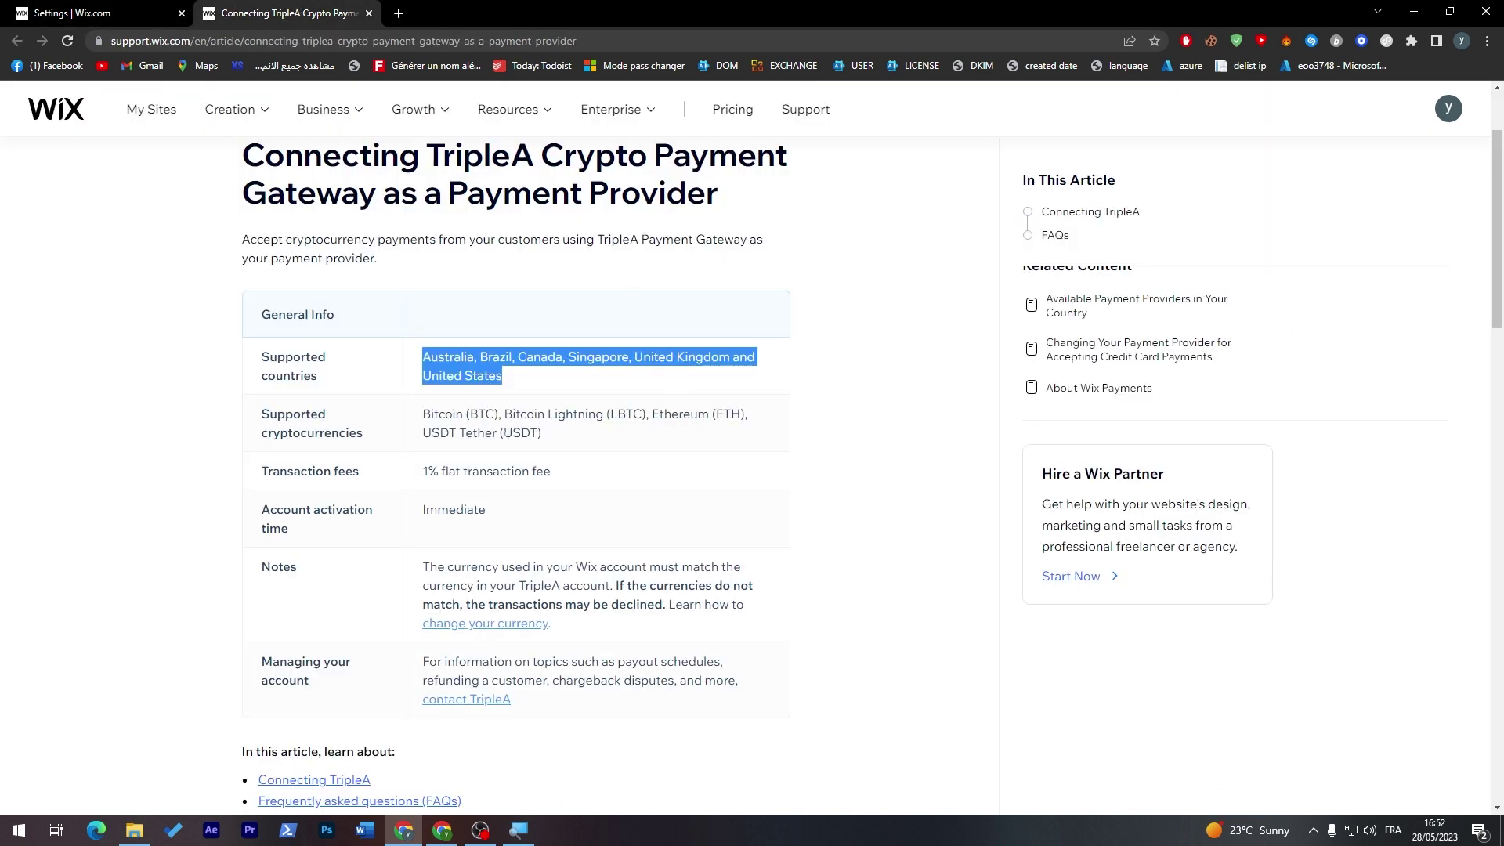
- Read the article's supported cryptocurrencies and currency-matching note
{"action": "triple_click", "coordinate": [517, 415]}
{"action": "left_click", "coordinate": [516, 415]}
{"action": "left_click_drag", "start_coordinate": [504, 415], "coordinate": [537, 416]}
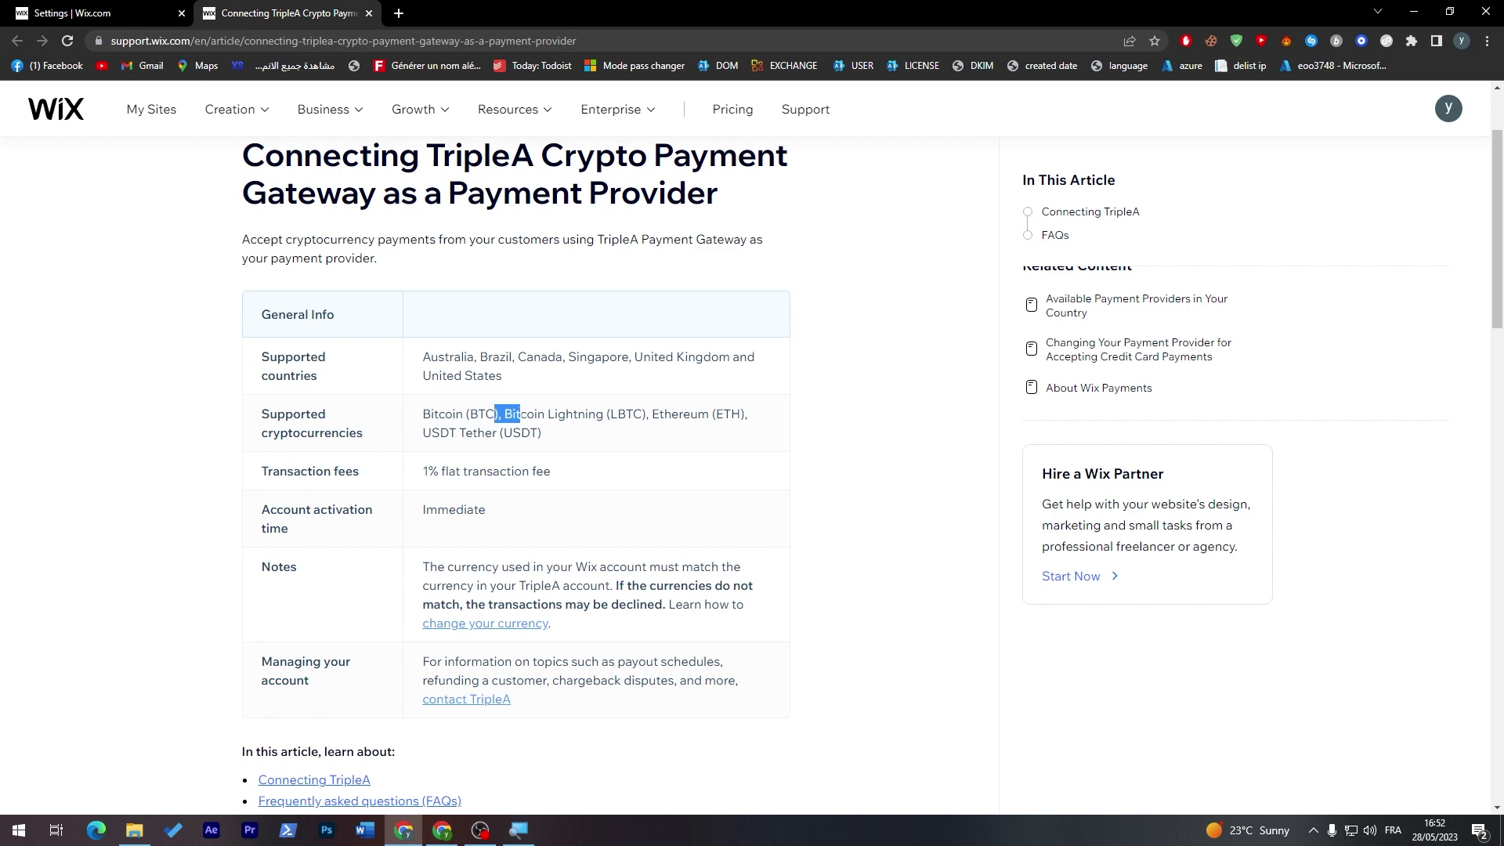
{"action": "left_click", "coordinate": [537, 416]}
{"action": "triple_click", "coordinate": [515, 564]}
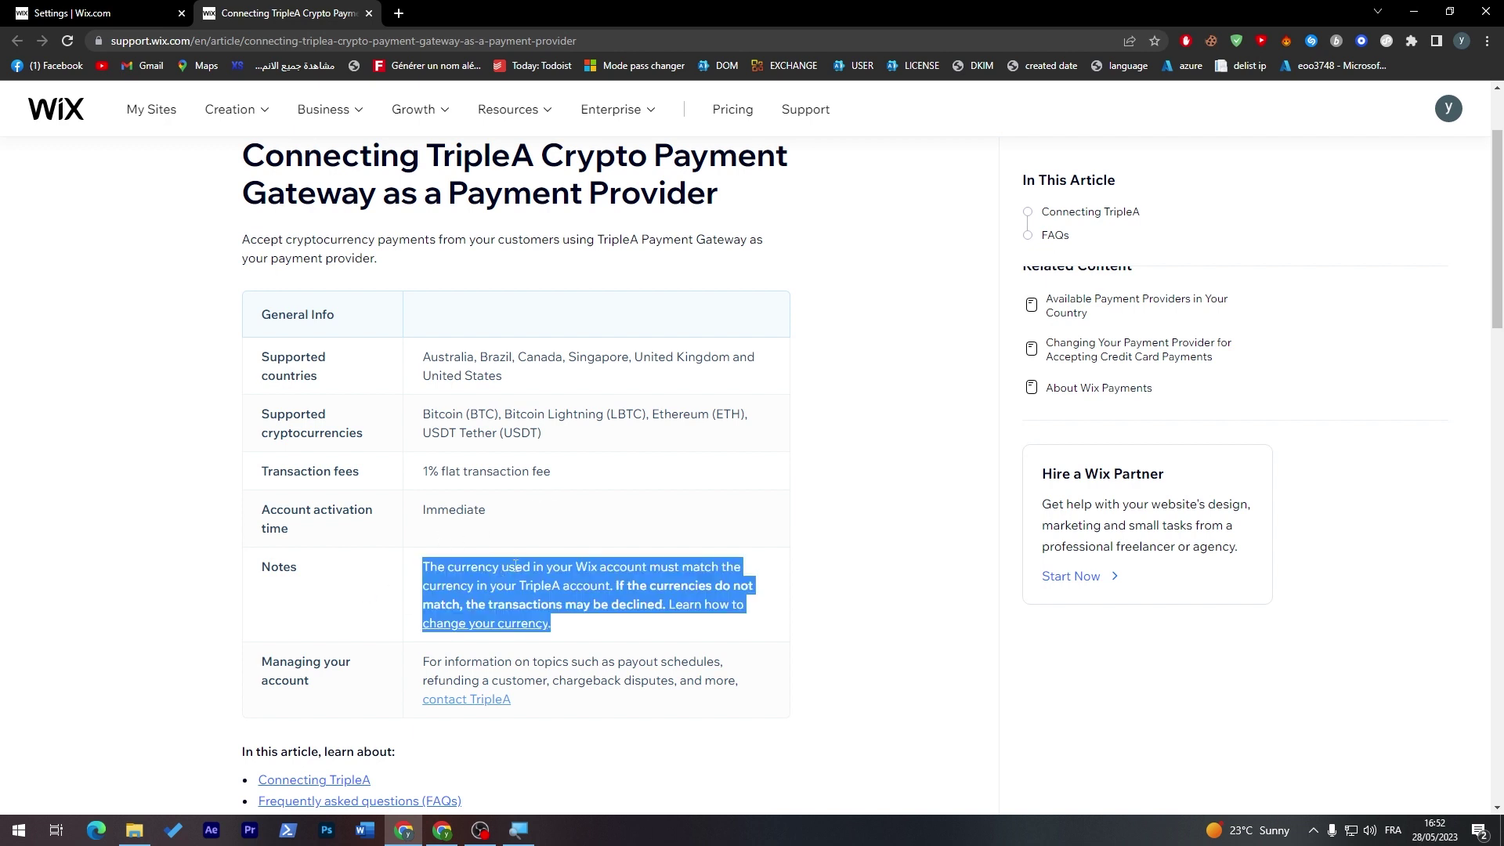
{"action": "scroll", "coordinate": [517, 470], "scroll_direction": "down", "scroll_amount": 4}
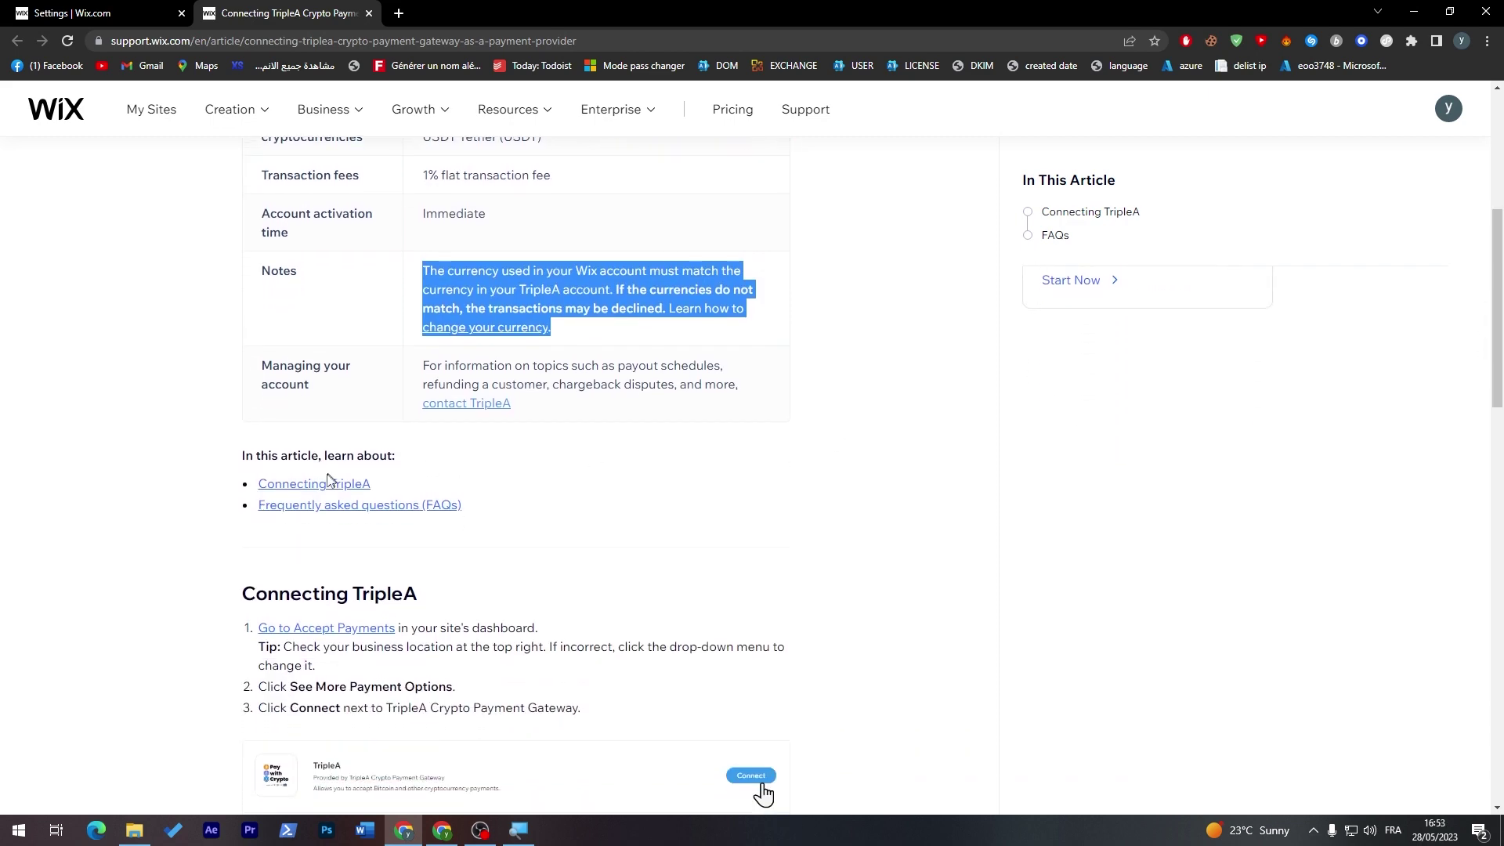
- Open the Connecting TripleA section in a new tab, then return to the dashboard
{"action": "middle_click", "coordinate": [321, 483]}
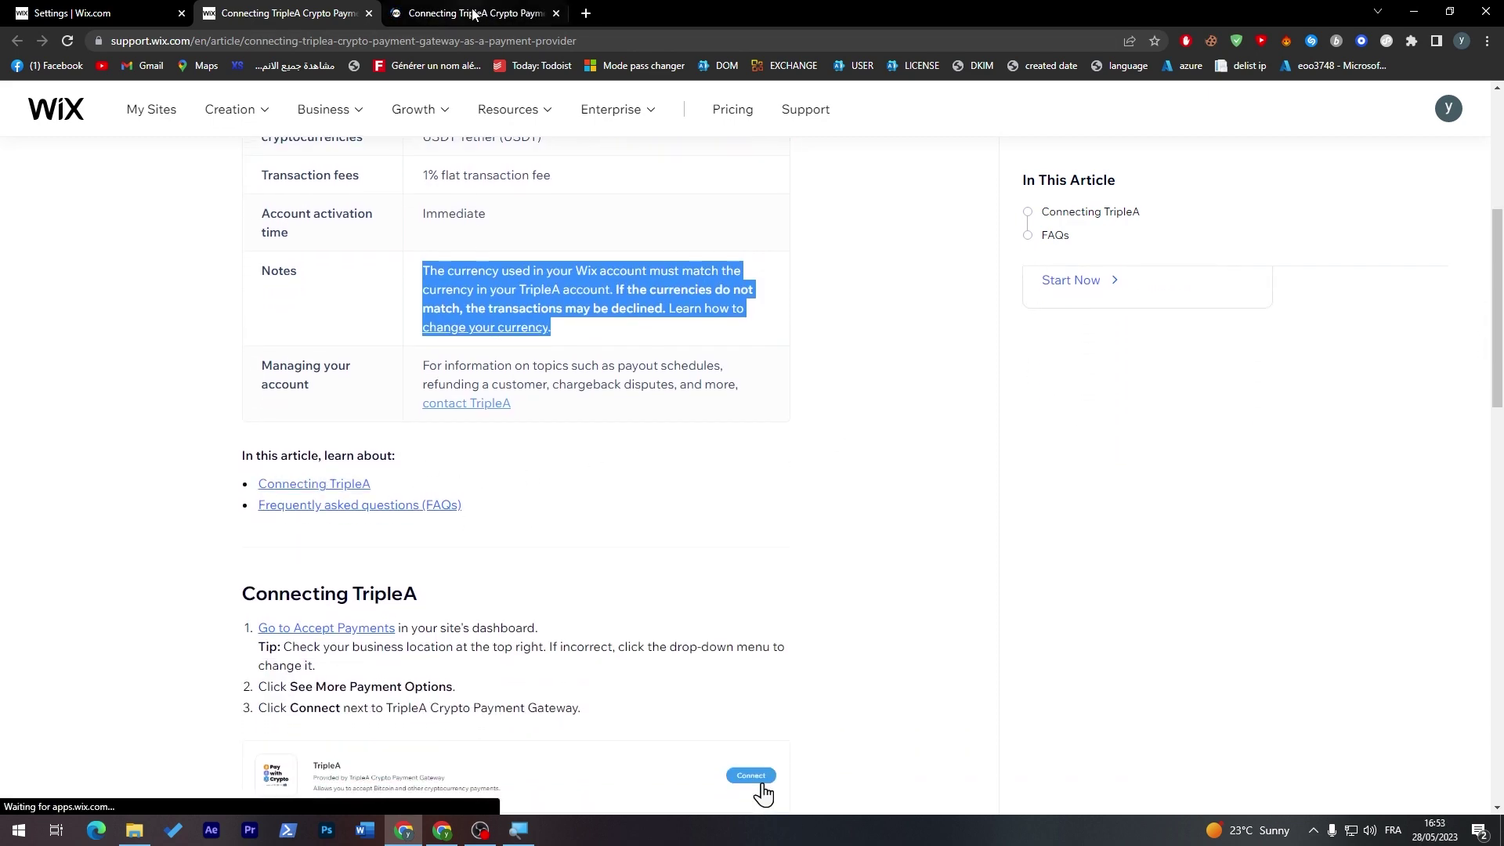
{"action": "key", "text": "ctrl+Tab"}
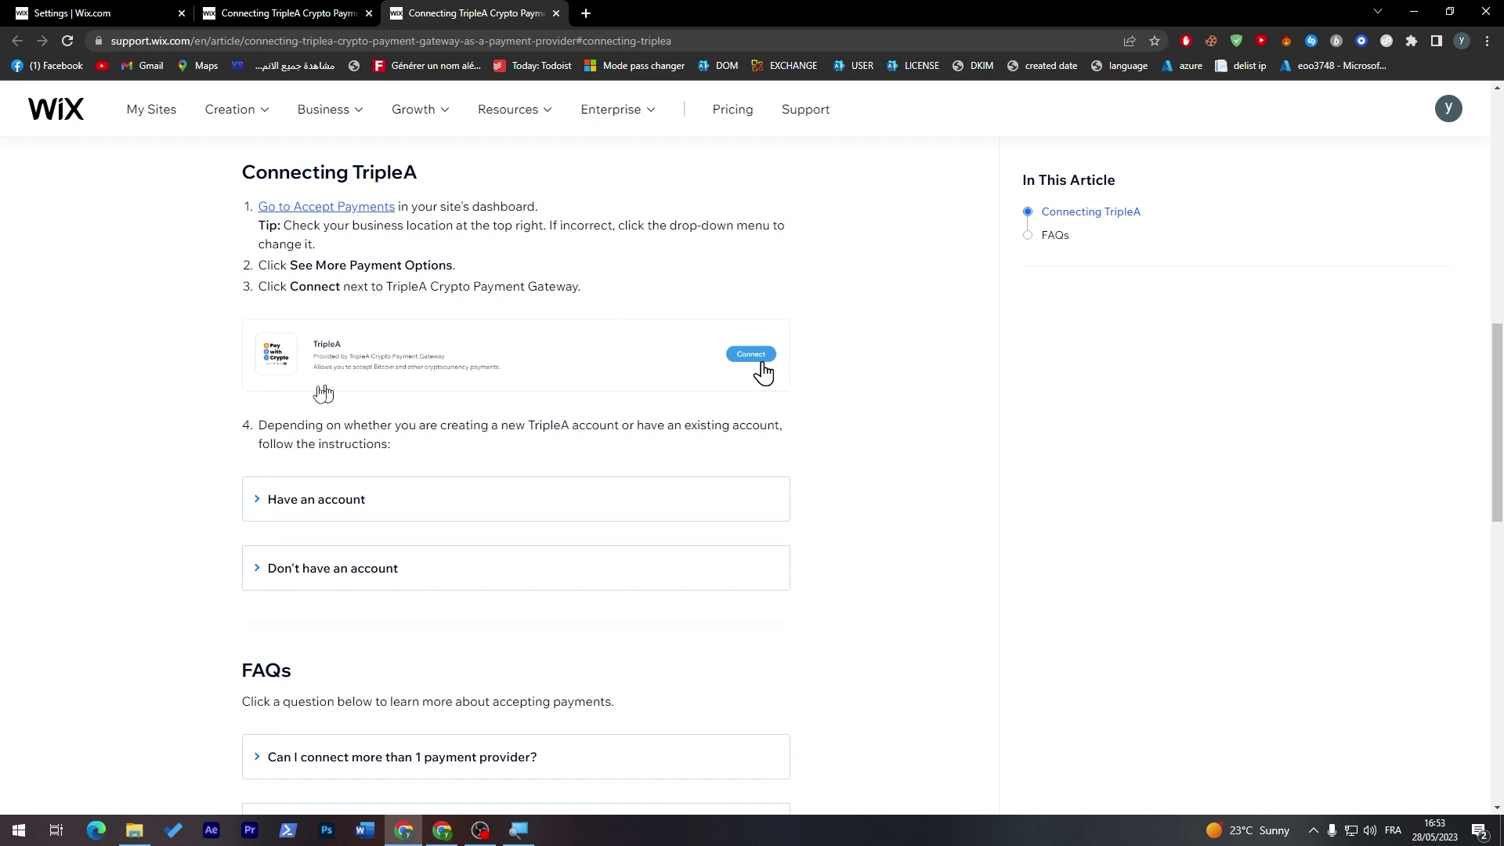
{"action": "key", "text": "ctrl+shift+Tab"}
{"action": "key", "text": "ctrl+shift+Tab"}
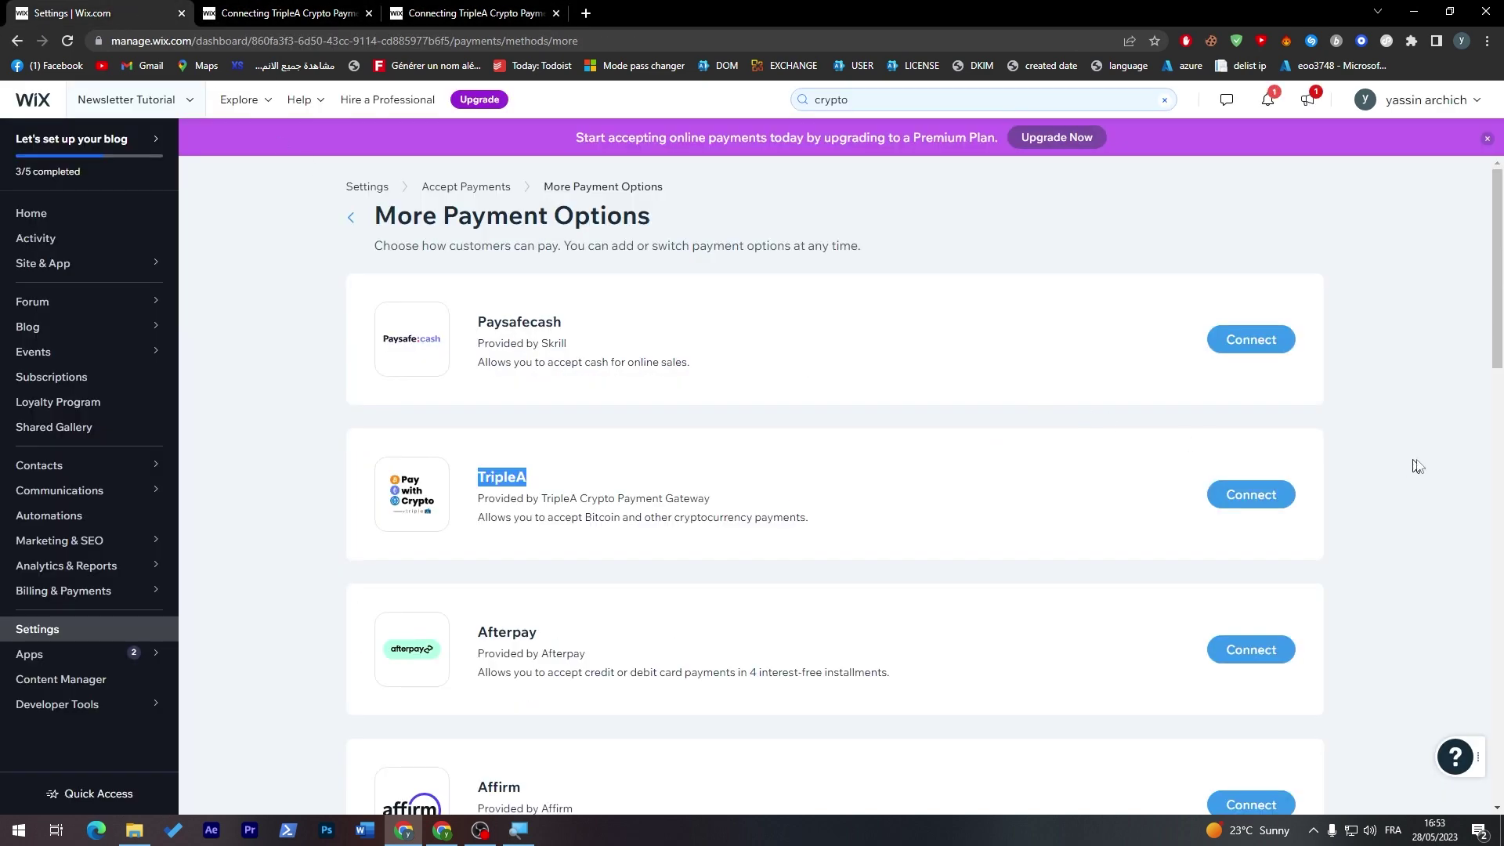
- Scroll past Crypto by Bankful back to TripleA and start its connection
{"action": "left_click", "coordinate": [1417, 466]}
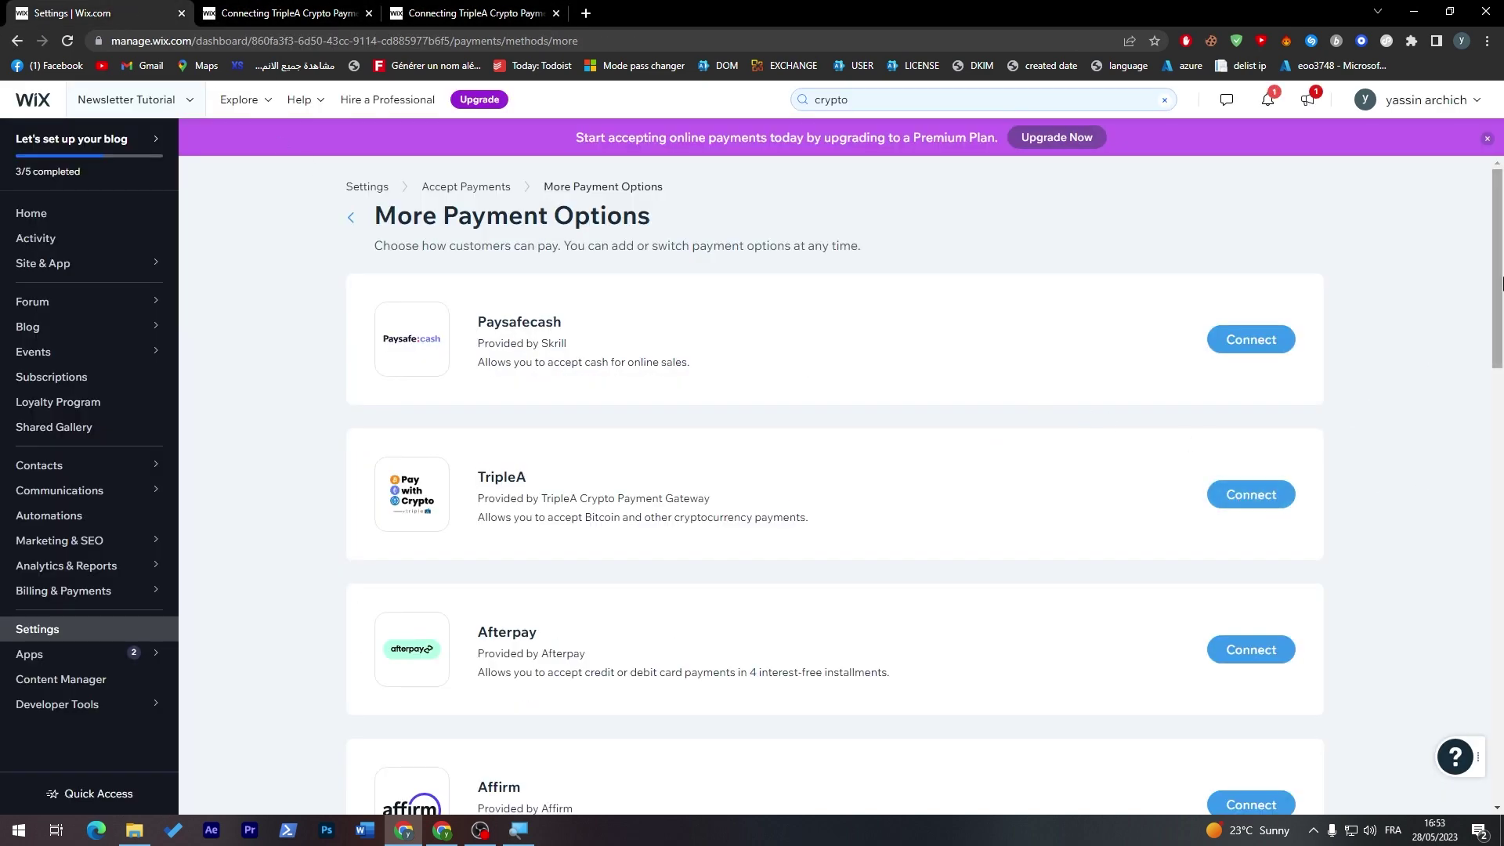
{"action": "left_click_drag", "start_coordinate": [1502, 282], "coordinate": [1468, 610]}
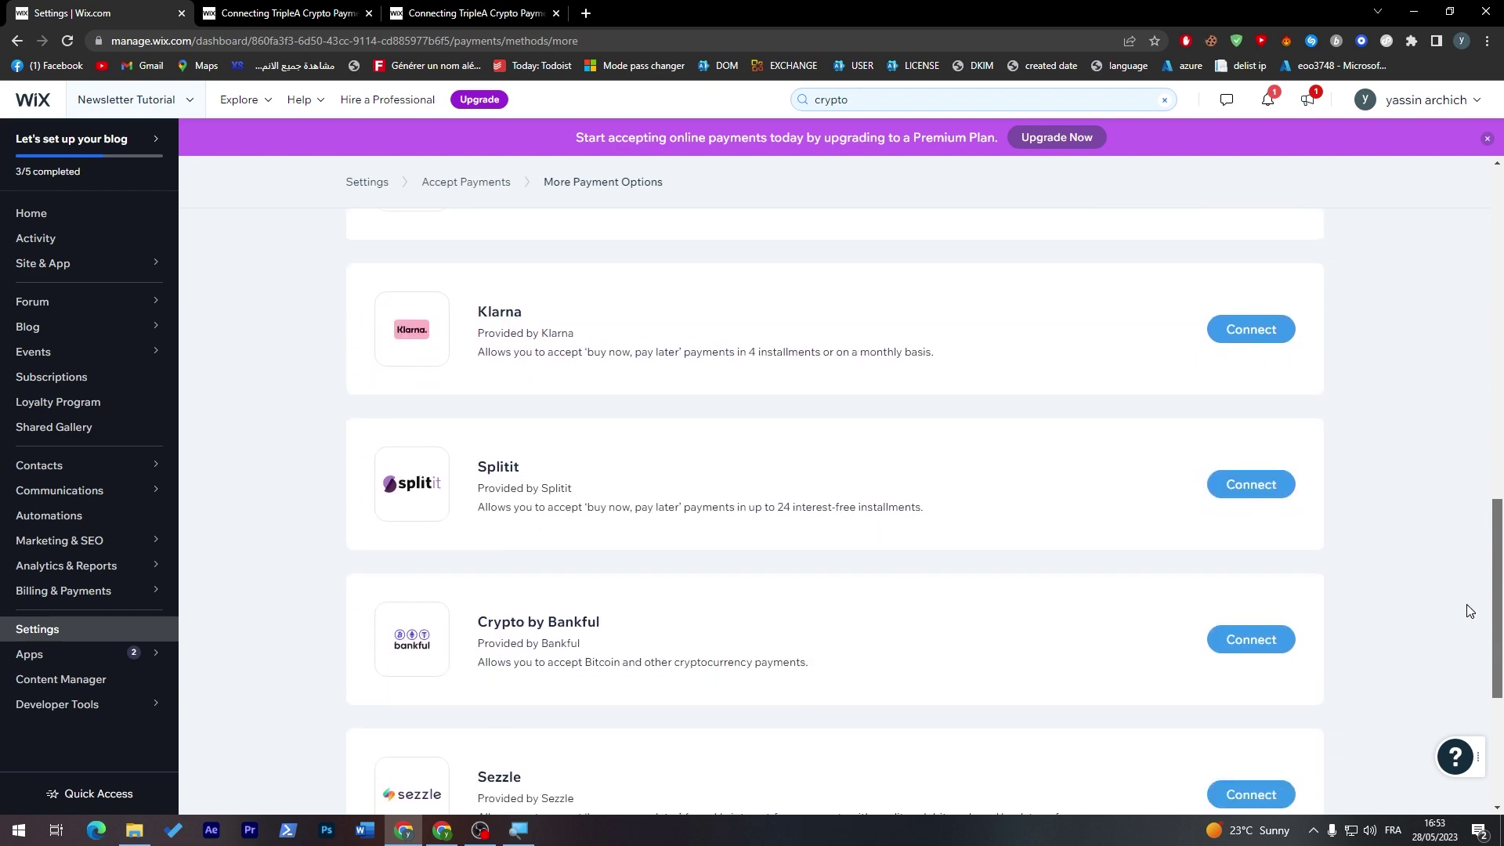
{"action": "scroll", "coordinate": [1464, 615], "scroll_direction": "down", "scroll_amount": 1}
{"action": "left_click_drag", "start_coordinate": [525, 523], "coordinate": [616, 531]}
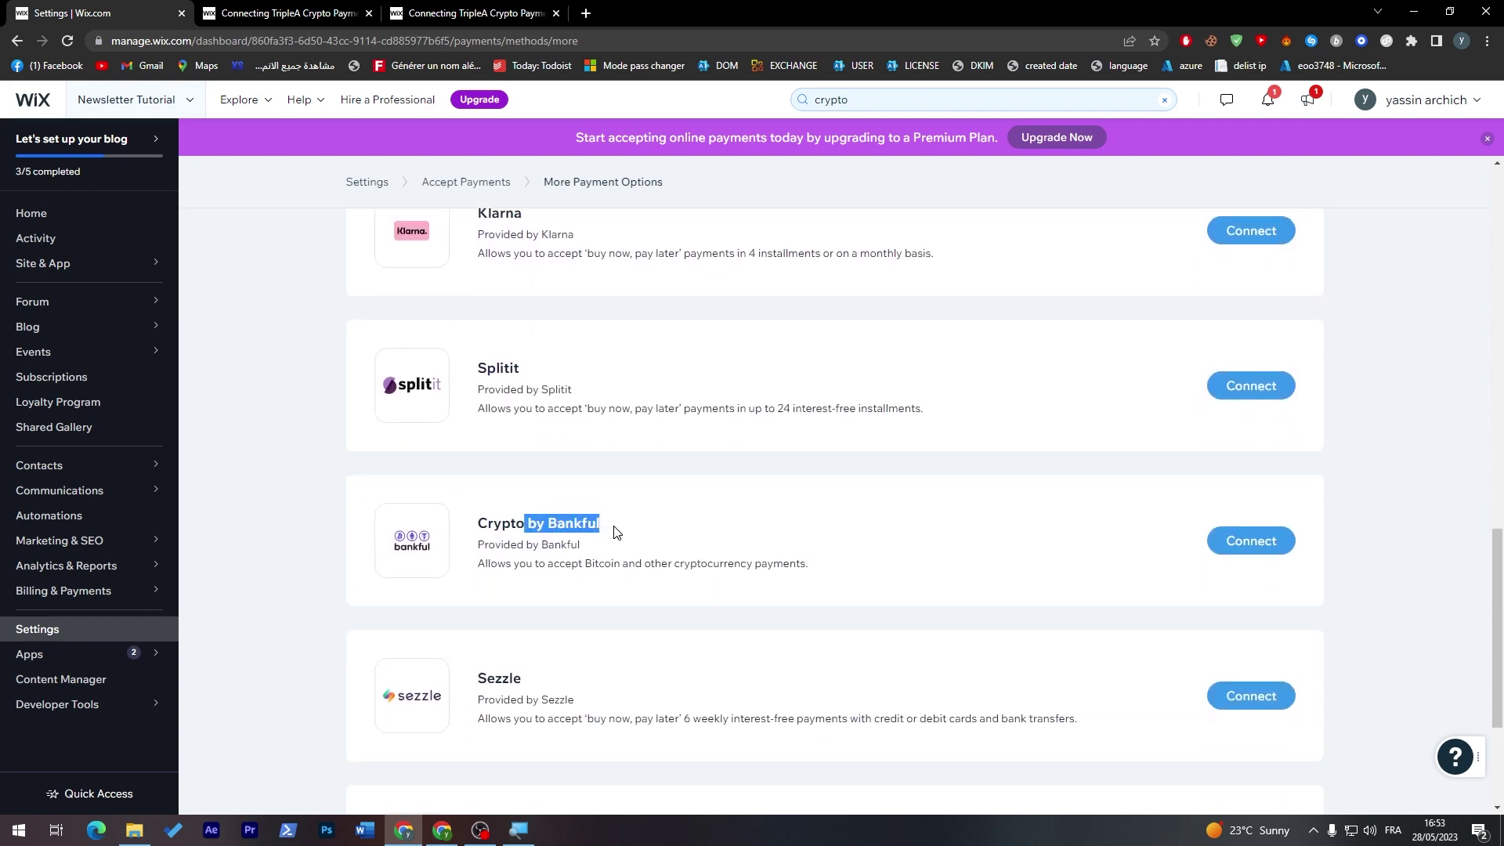
{"action": "left_click", "coordinate": [619, 531]}
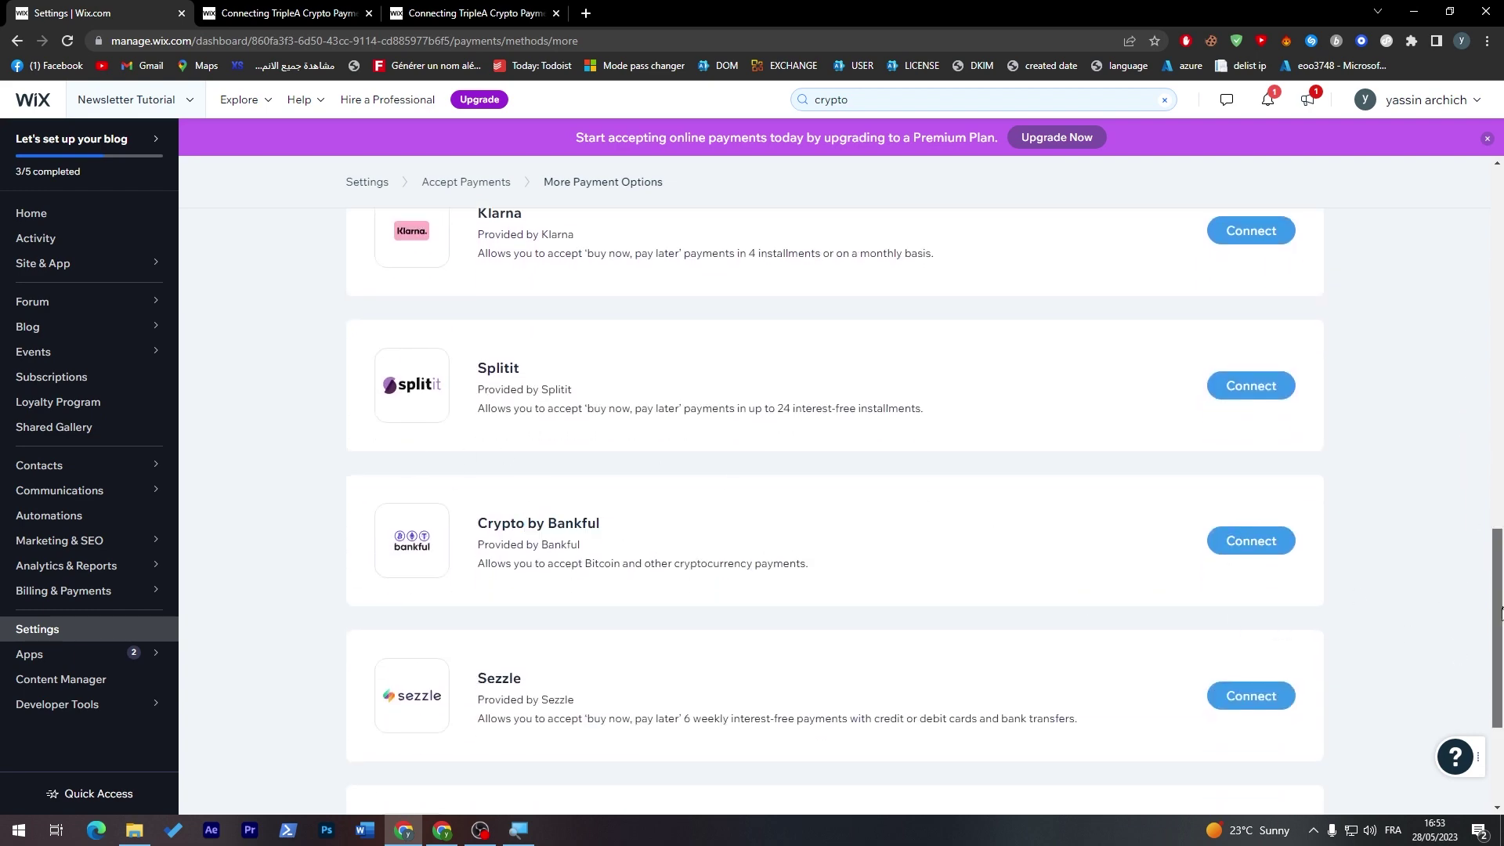
{"action": "mouse_move", "coordinate": [1501, 613]}
{"action": "left_mouse_down"}
{"action": "mouse_move", "coordinate": [1501, 709]}
{"action": "mouse_move", "coordinate": [1492, 259]}
{"action": "left_mouse_up"}
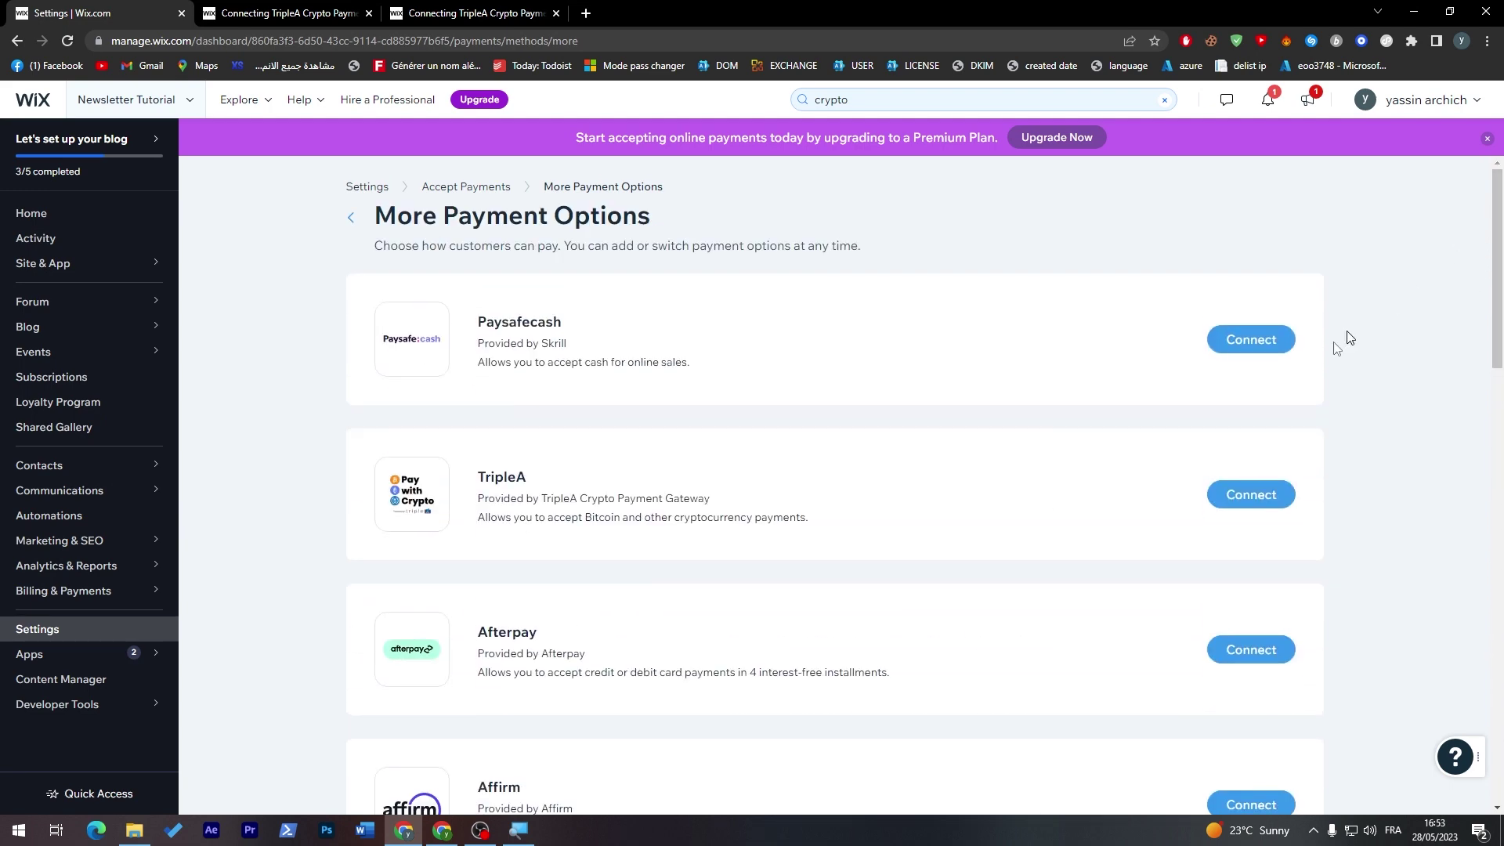
{"action": "left_click", "coordinate": [1250, 501]}
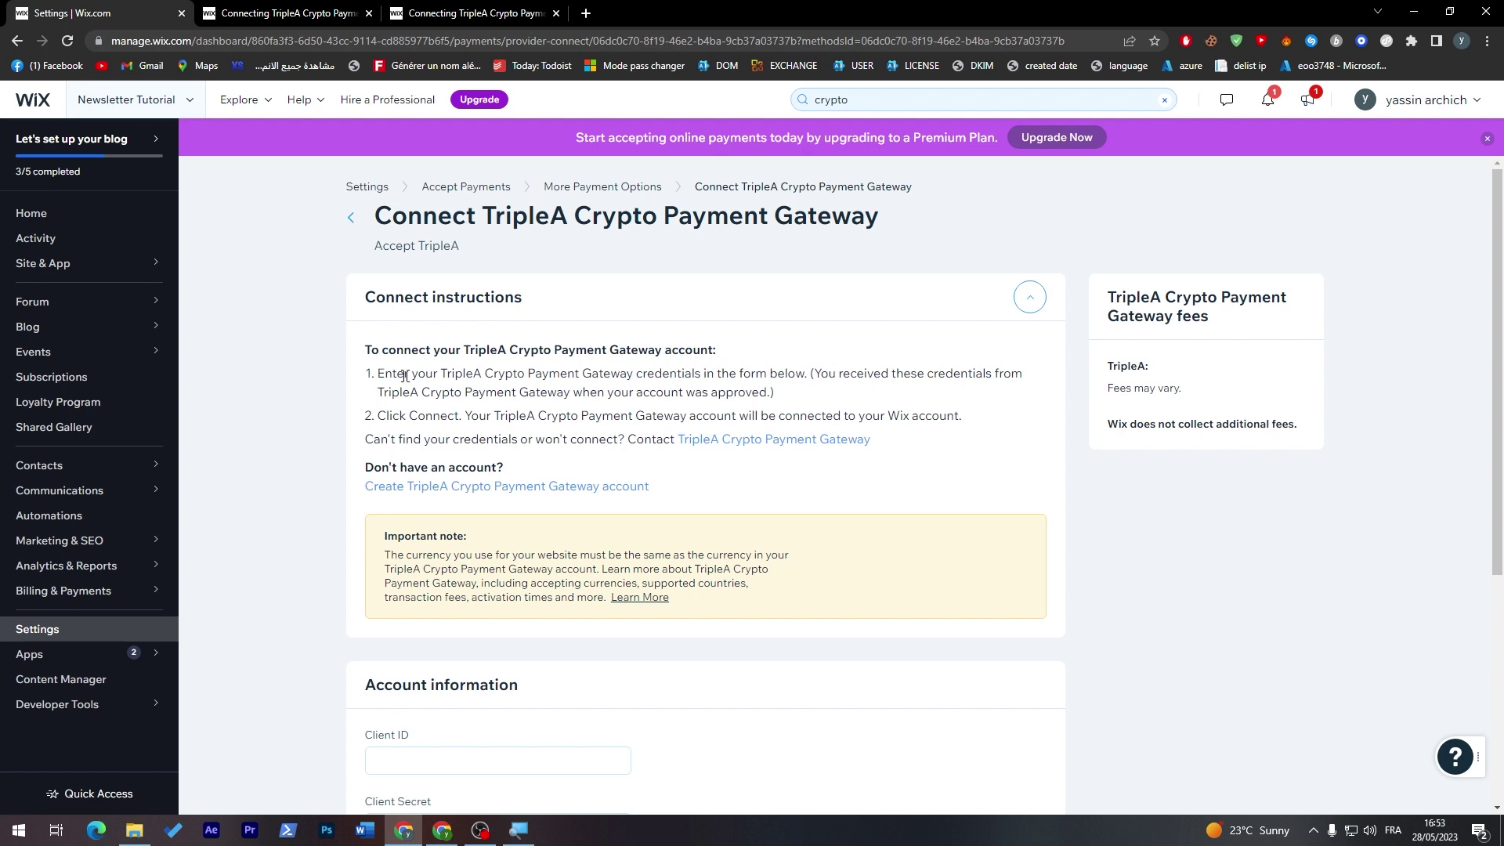
- Read TripleA's connect instructions about the Client ID and Client Secret credentials
{"action": "left_click_drag", "start_coordinate": [359, 296], "coordinate": [465, 299]}
{"action": "left_click", "coordinate": [468, 323]}
{"action": "triple_click", "coordinate": [400, 388]}
{"action": "left_click", "coordinate": [400, 388]}
{"action": "left_click_drag", "start_coordinate": [394, 373], "coordinate": [636, 392]}
{"action": "left_click", "coordinate": [512, 373]}
{"action": "left_click", "coordinate": [668, 371]}
{"action": "left_click_drag", "start_coordinate": [1496, 259], "coordinate": [1497, 470]}
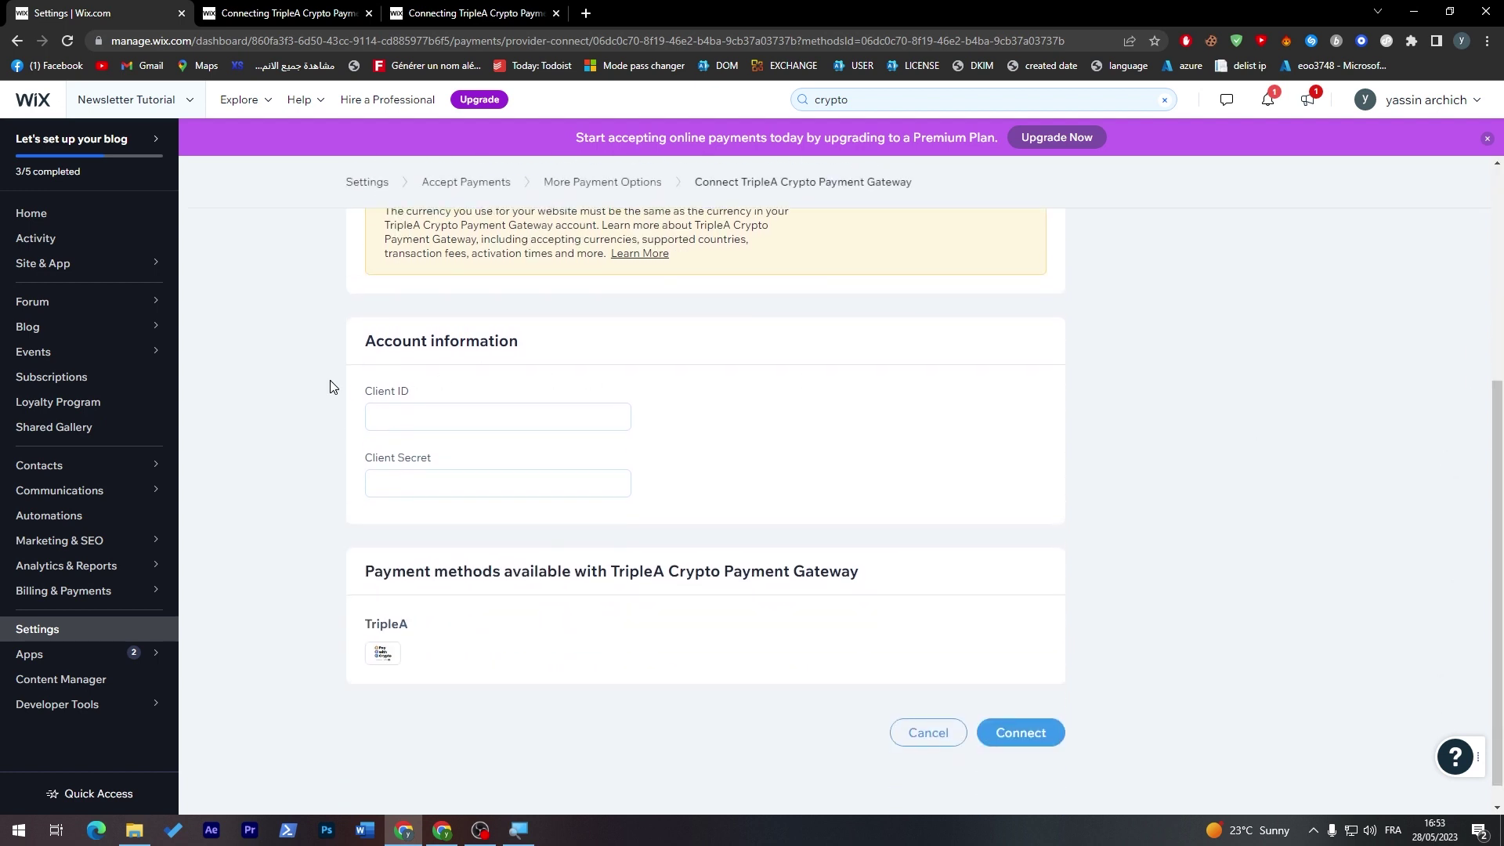
{"action": "left_click", "coordinate": [375, 415]}
{"action": "left_click", "coordinate": [564, 356]}
{"action": "scroll", "coordinate": [861, 407], "scroll_direction": "up", "scroll_amount": 4}
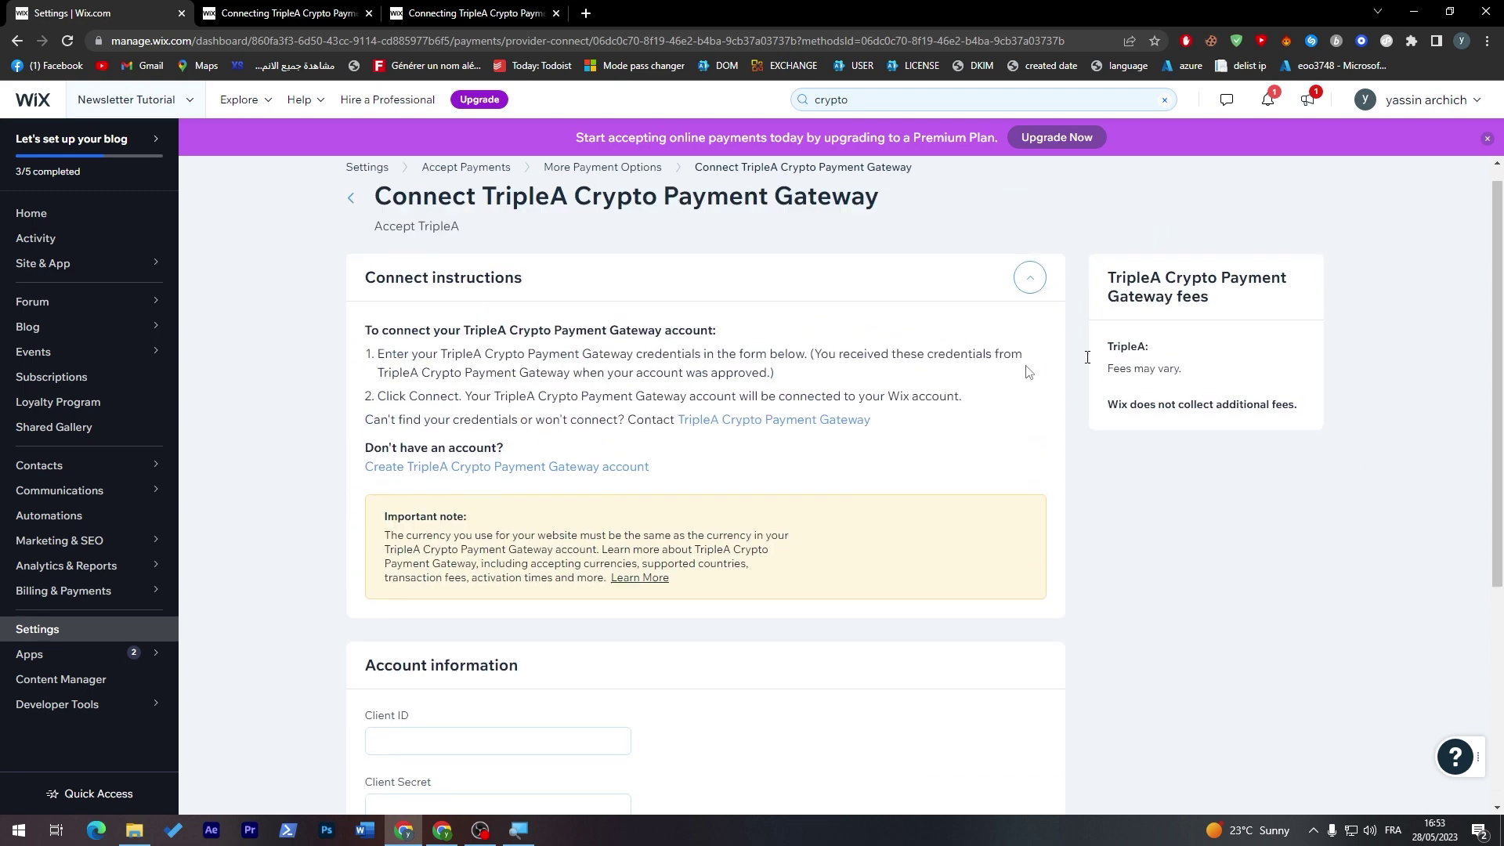
{"action": "left_click_drag", "start_coordinate": [811, 348], "coordinate": [776, 376]}
{"action": "left_click", "coordinate": [869, 382]}
- Open TripleA's help center in a new tab, then return to More Payment Options
{"action": "left_click", "coordinate": [783, 420]}
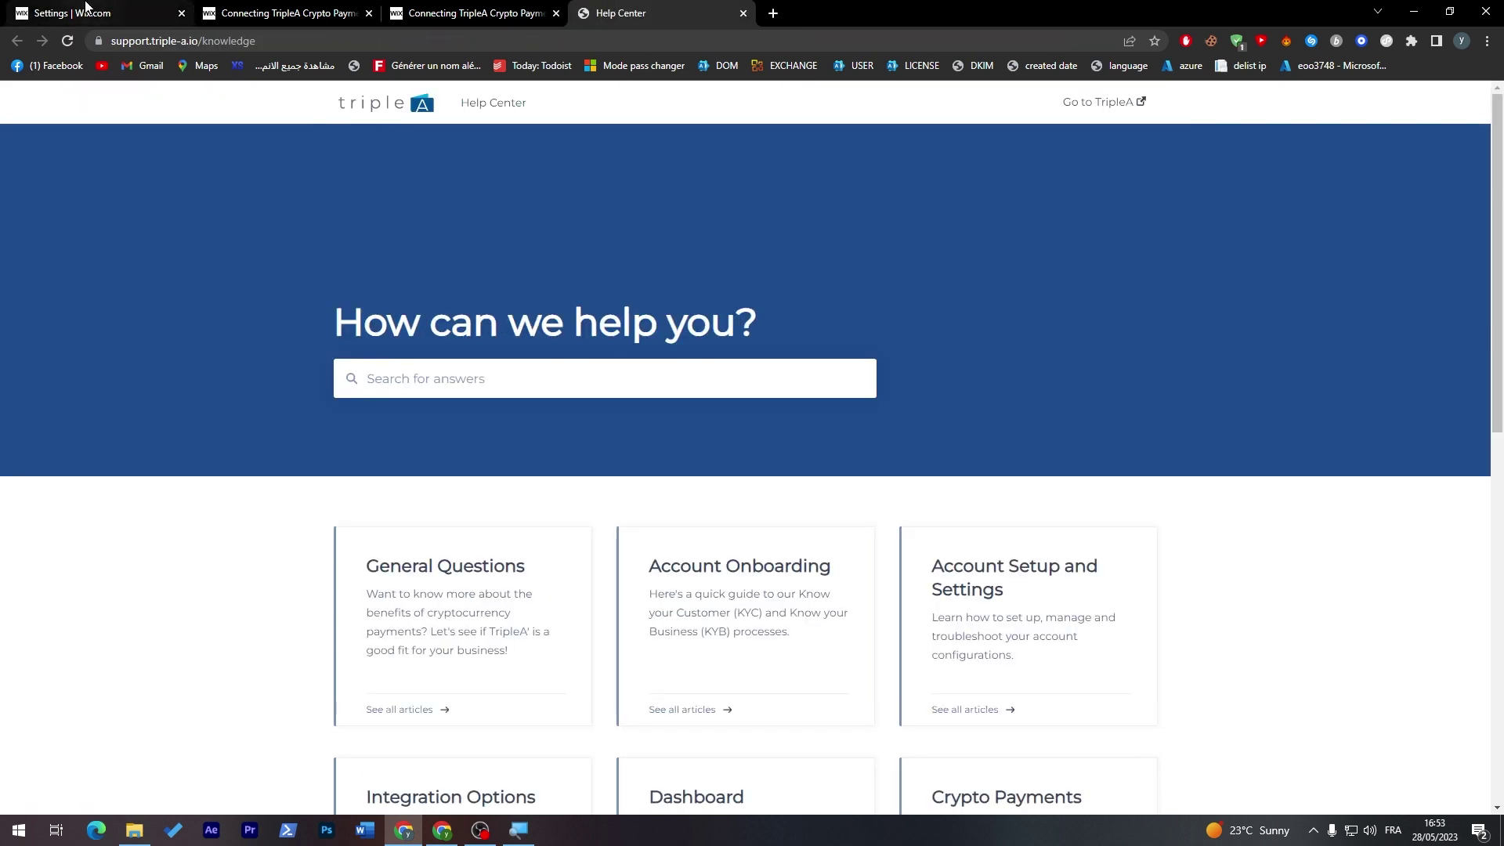
{"action": "left_click", "coordinate": [86, 9]}
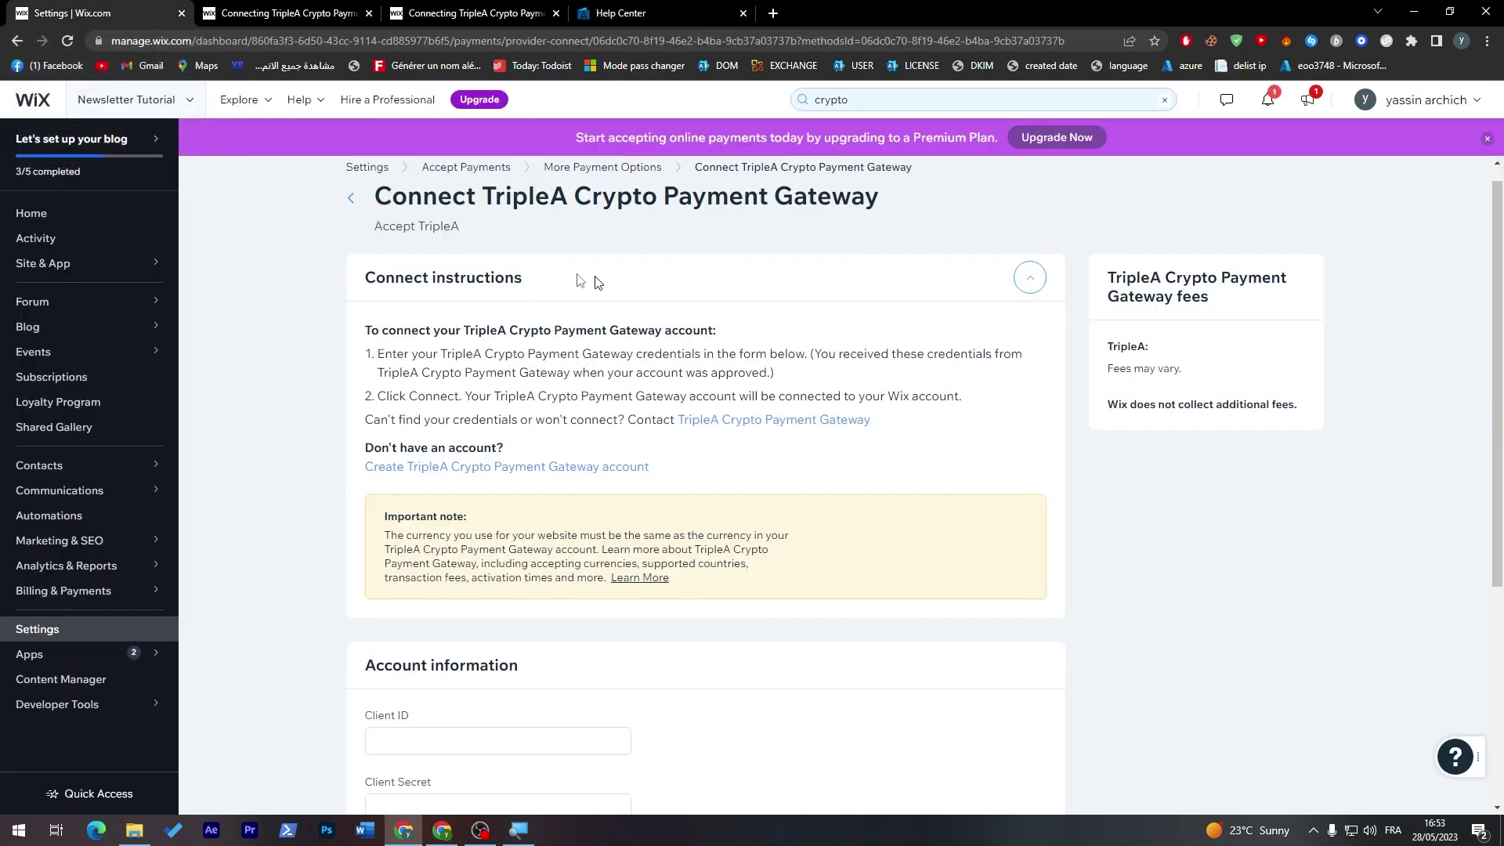
{"action": "left_click", "coordinate": [352, 205]}
- Scroll to Crypto by Bankful, open its Connect page, and look over the instructions
{"action": "mouse_move", "coordinate": [1491, 264]}
{"action": "left_mouse_down"}
{"action": "mouse_move", "coordinate": [1492, 467]}
{"action": "mouse_move", "coordinate": [1487, 349]}
{"action": "mouse_move", "coordinate": [1410, 627]}
{"action": "left_mouse_up"}
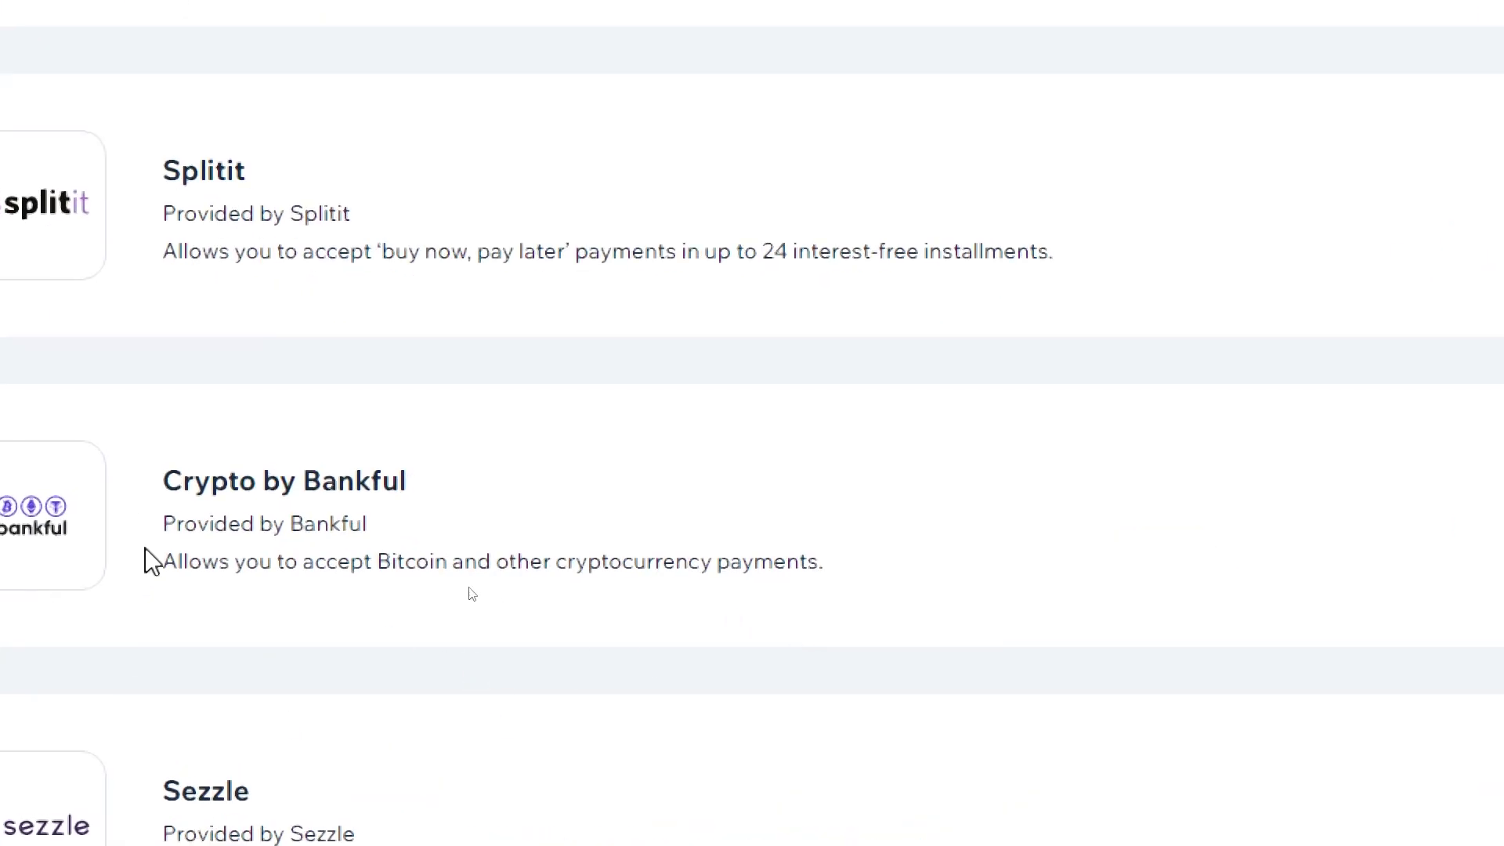
{"action": "left_click_drag", "start_coordinate": [470, 593], "coordinate": [687, 585]}
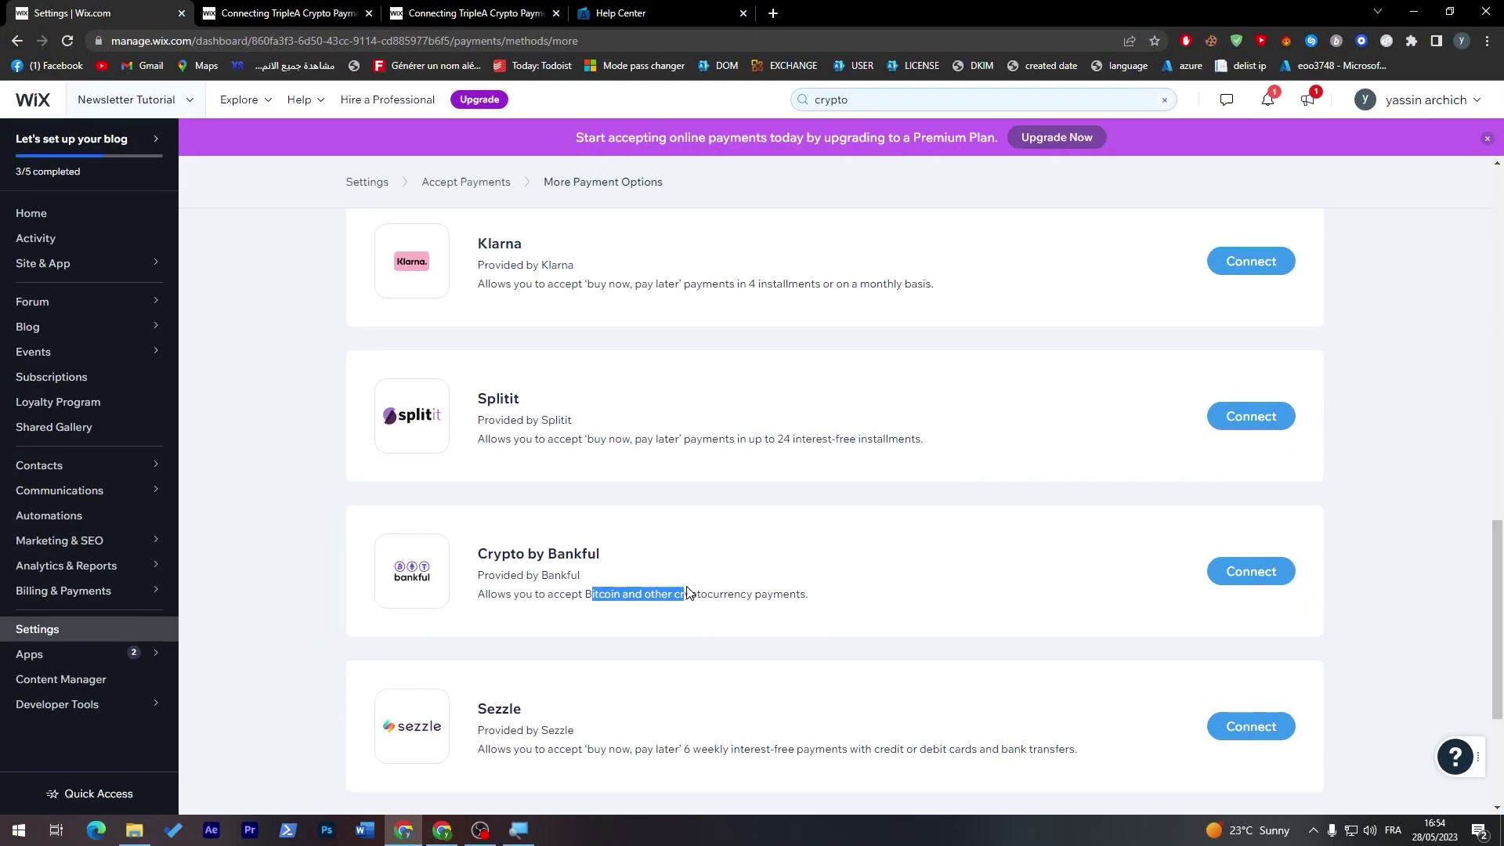
{"action": "left_click", "coordinate": [694, 592]}
{"action": "left_click", "coordinate": [1208, 578]}
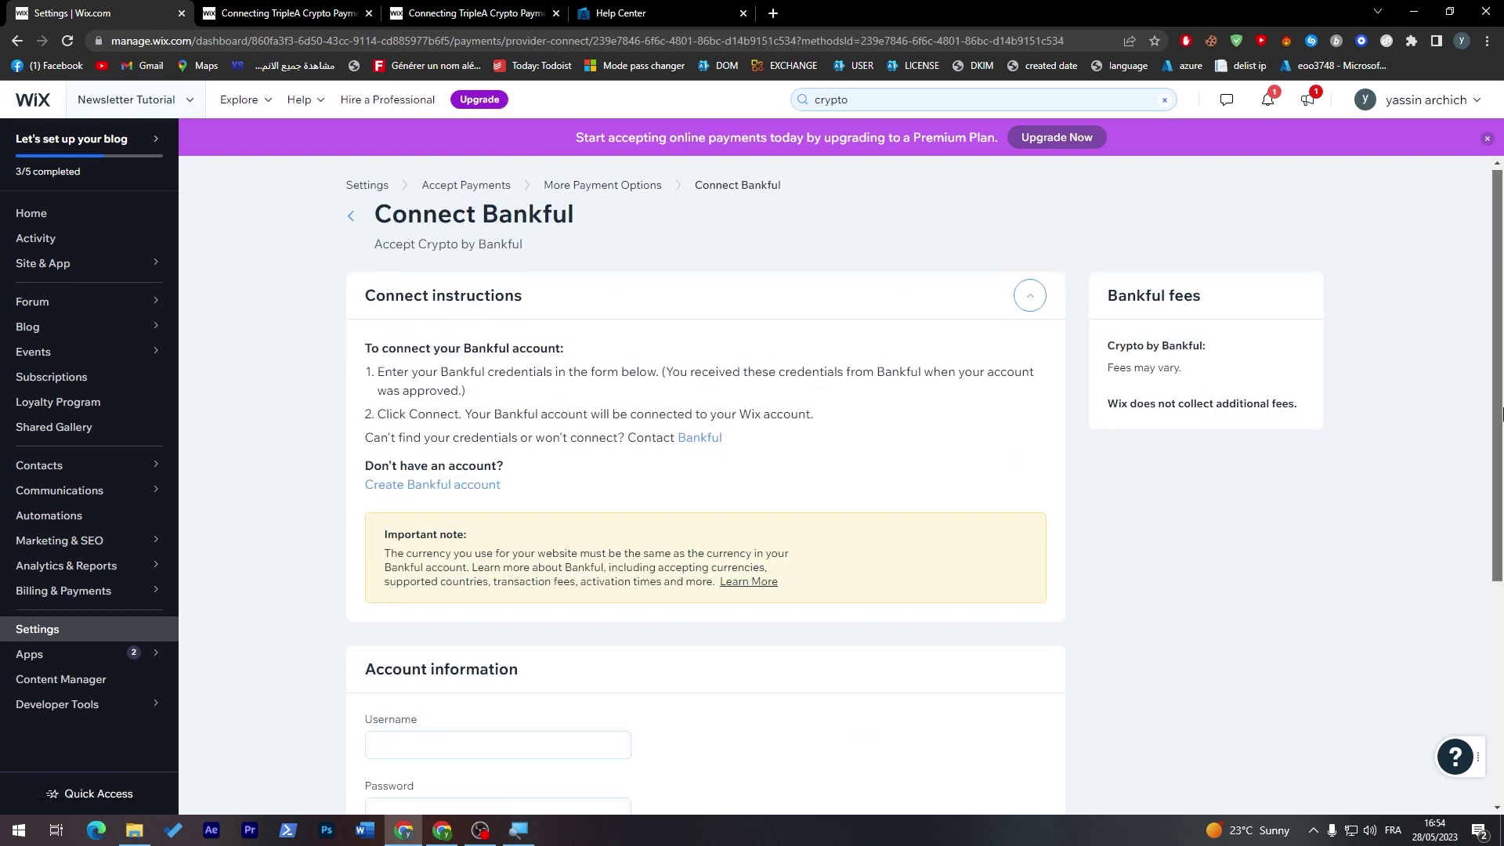
{"action": "scroll", "coordinate": [1245, 530], "scroll_direction": "down", "scroll_amount": 4}
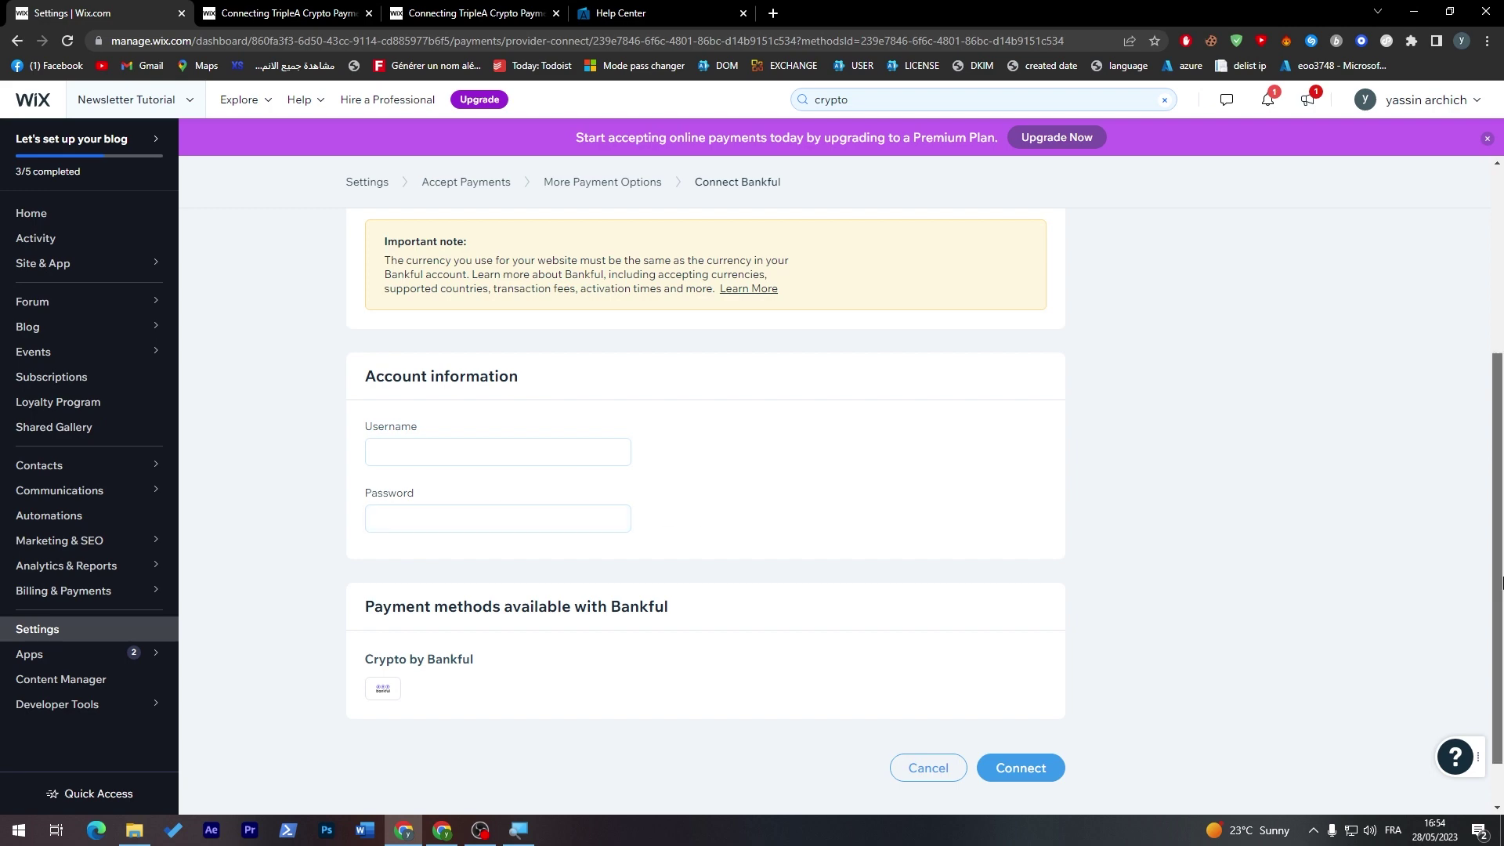
{"action": "scroll", "coordinate": [1479, 438], "scroll_direction": "up", "scroll_amount": 4}
{"action": "scroll", "coordinate": [1479, 392], "scroll_direction": "down", "scroll_amount": 3}
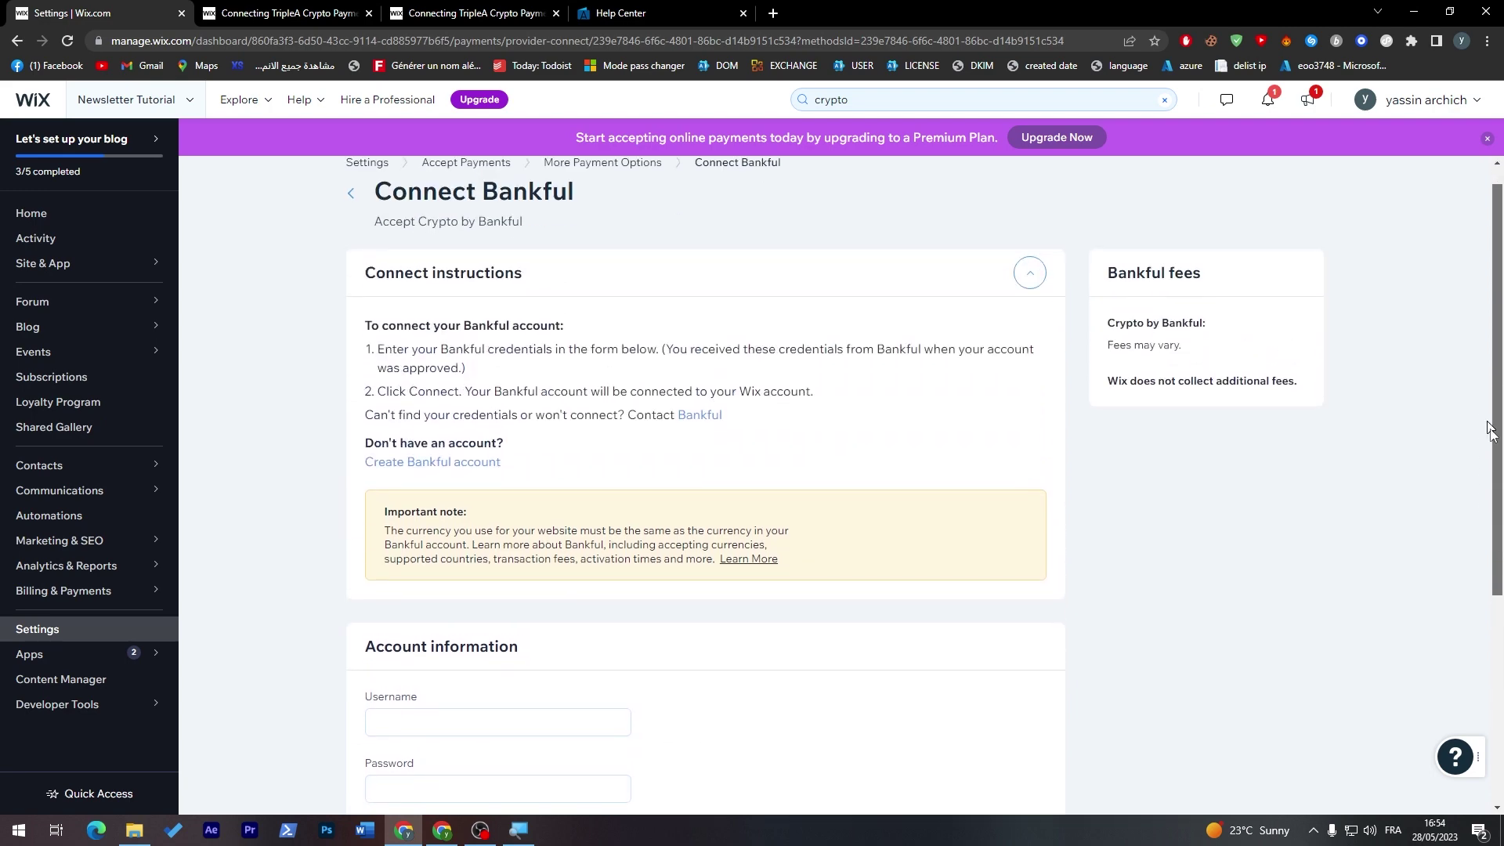
{"action": "scroll", "coordinate": [1479, 408], "scroll_direction": "up", "scroll_amount": 3}
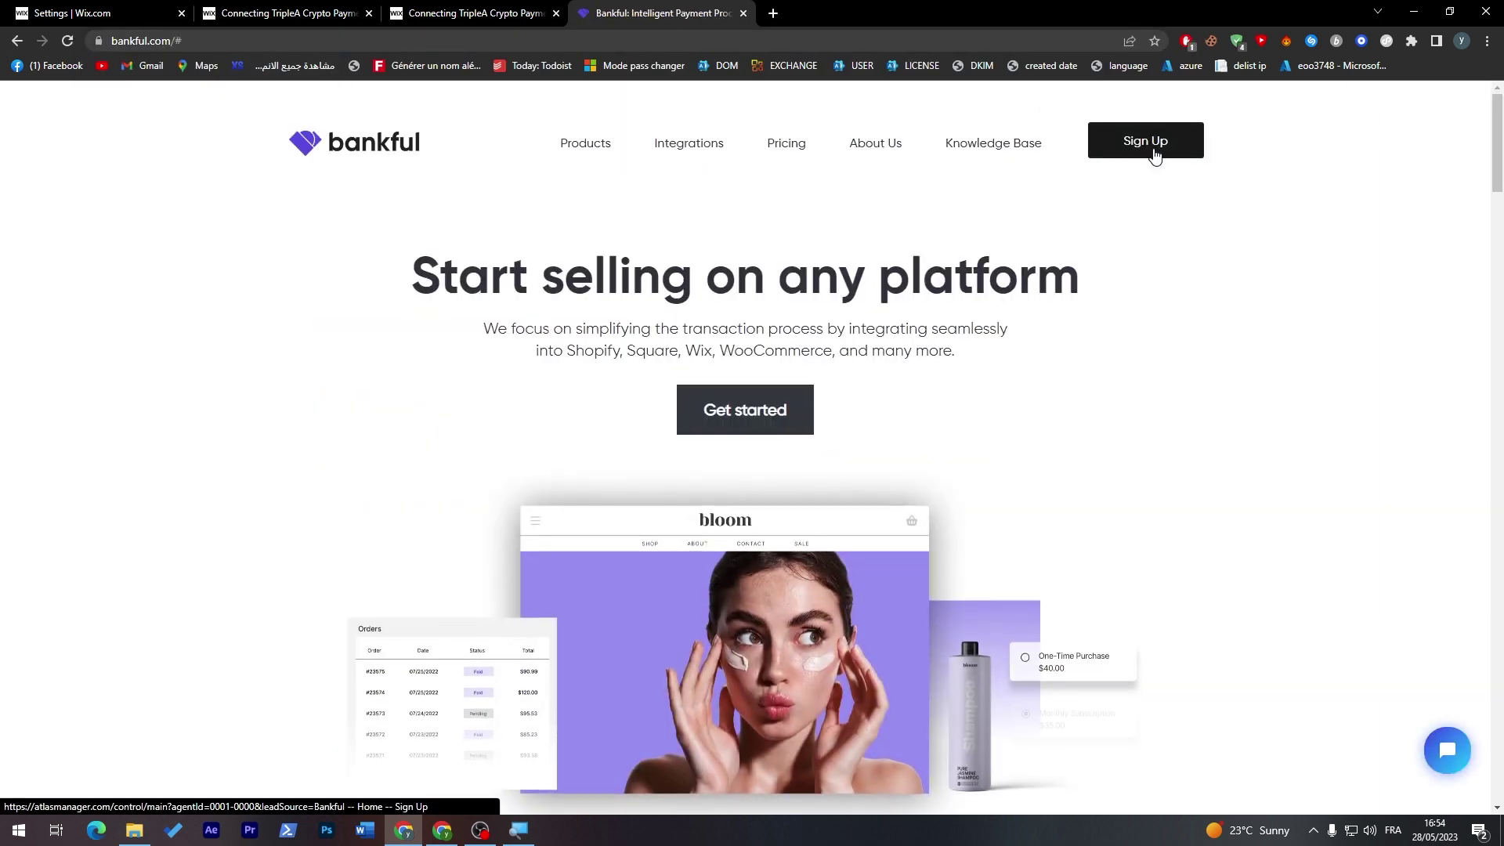
- Start the Bankful sign-up and set the business location to United States
{"action": "left_click", "coordinate": [1153, 155]}
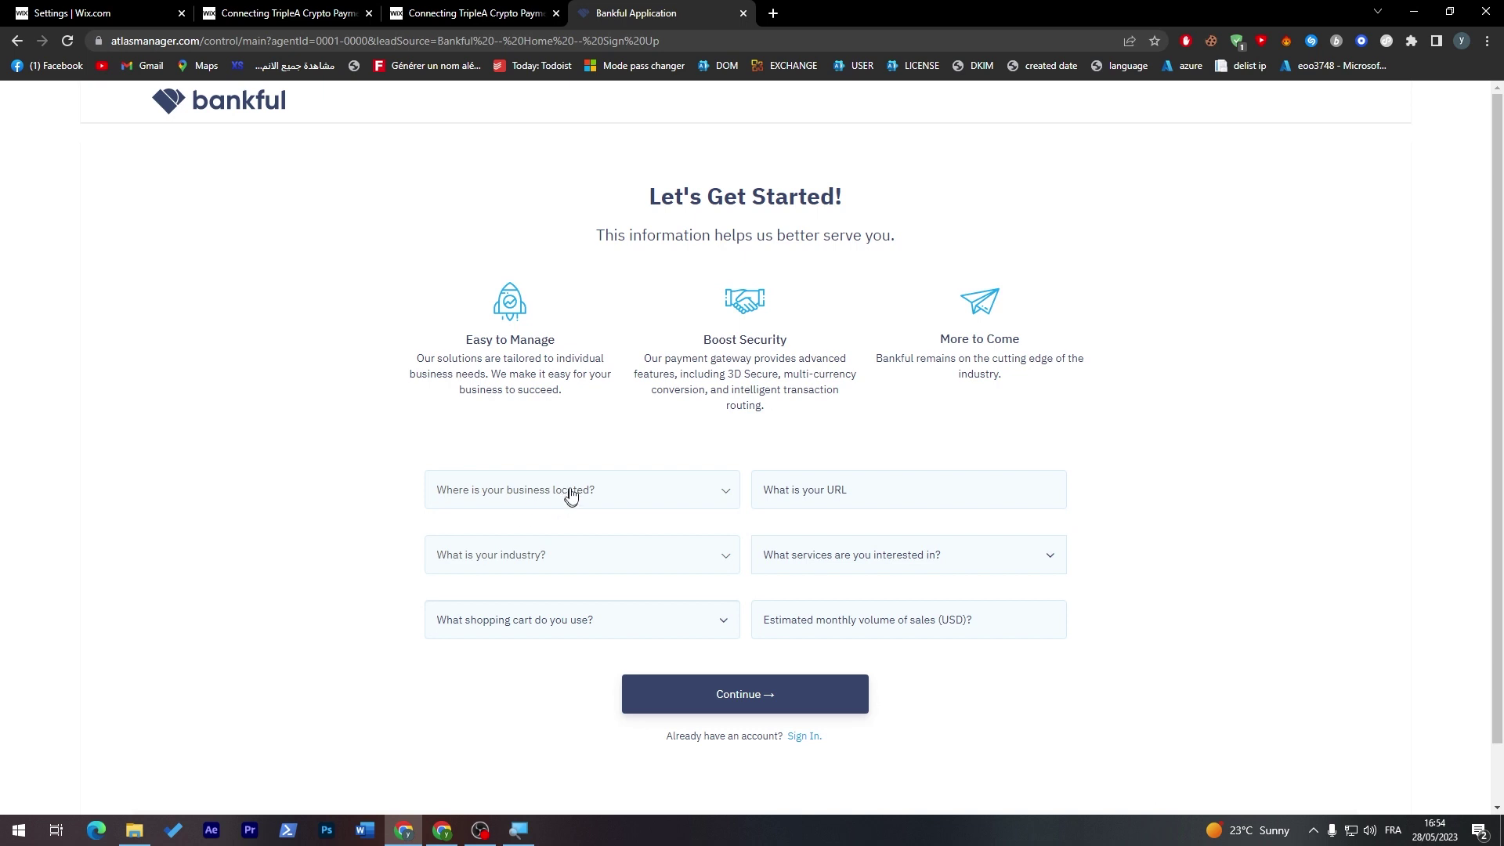
{"action": "left_click", "coordinate": [664, 487]}
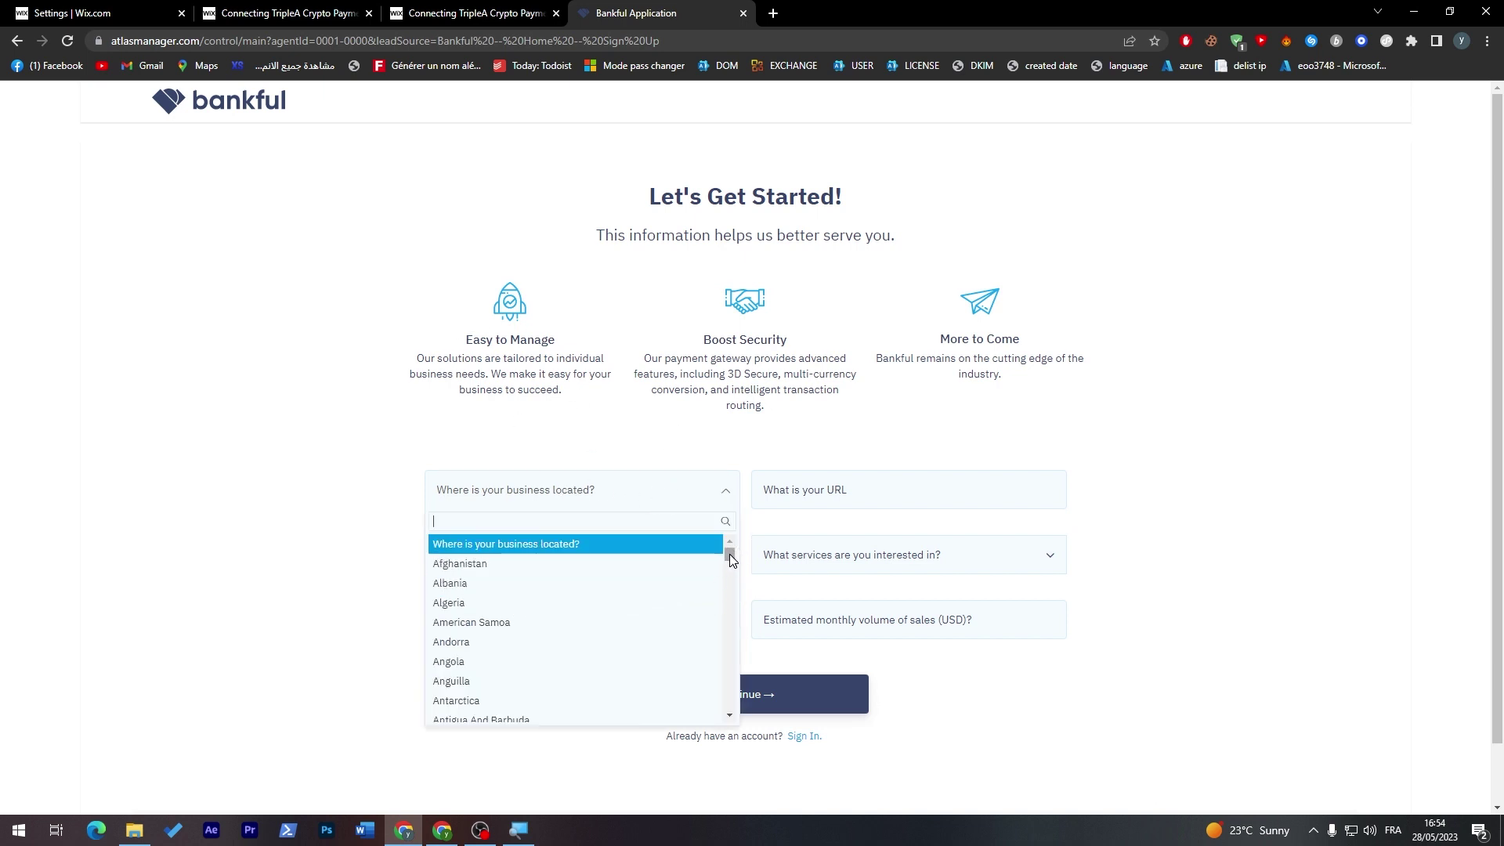
{"action": "left_click_drag", "start_coordinate": [730, 553], "coordinate": [727, 546]}
{"action": "type", "text": "usa"}
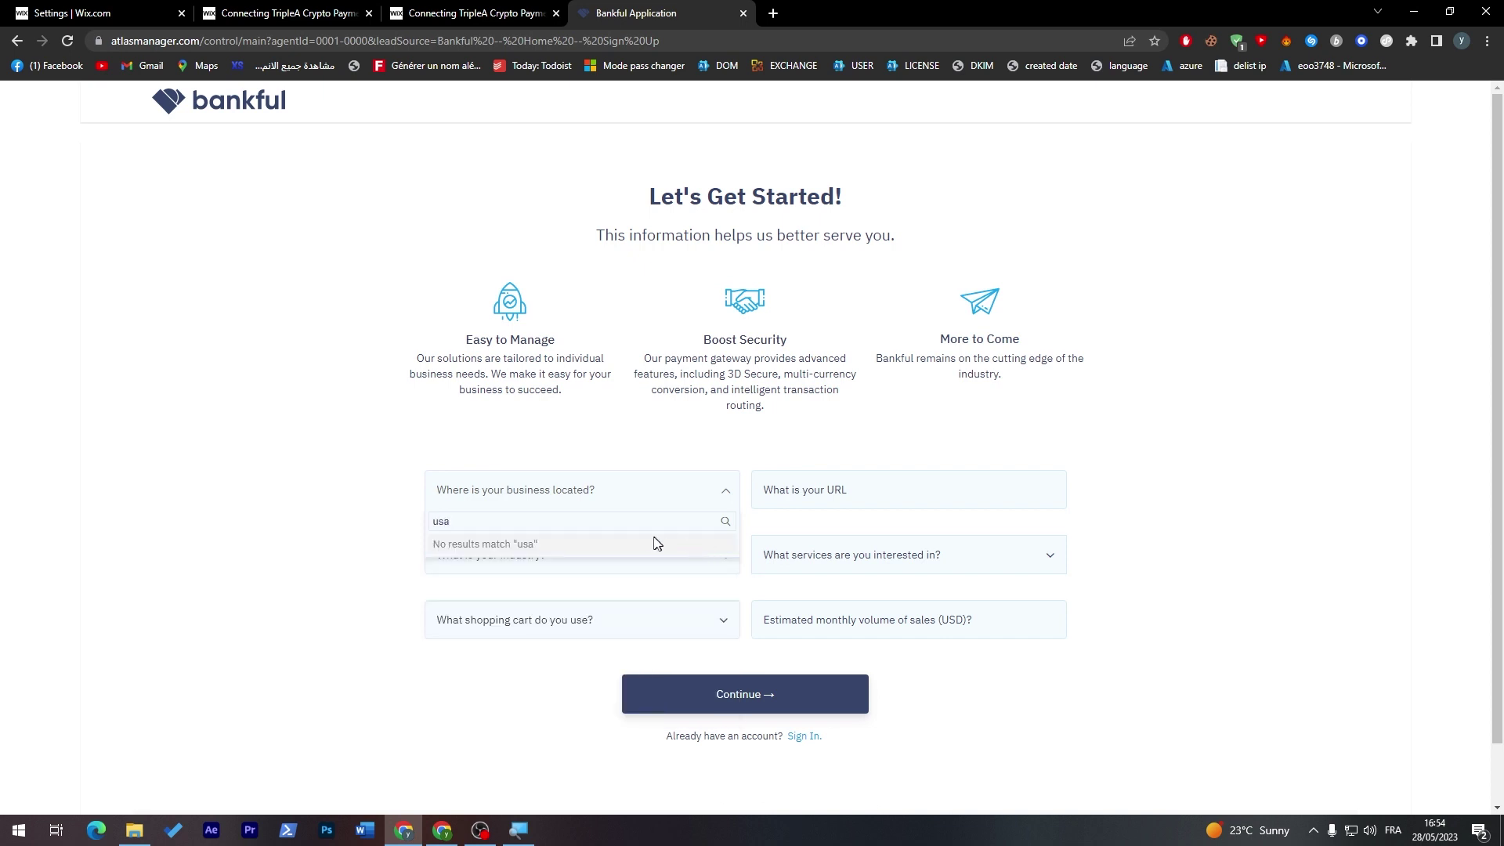
{"action": "key", "text": "BackSpace"}
{"action": "key", "text": "BackSpace"}
{"action": "type", "text": "nit"}
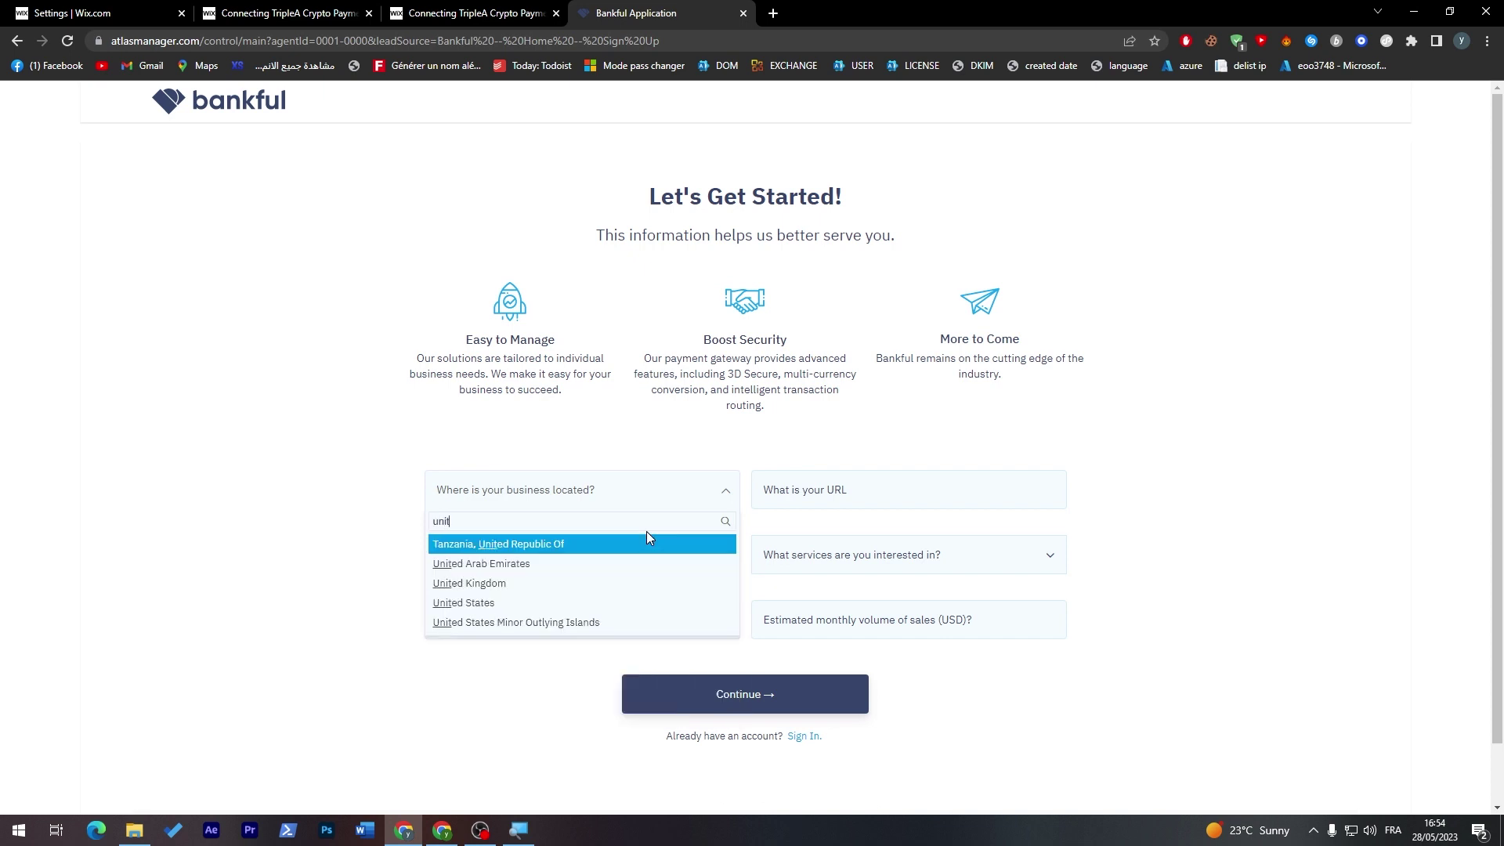
{"action": "left_click", "coordinate": [611, 602]}
- Set the industry to Other and the shopping cart to Wix, then check the Wix dashboard
{"action": "left_click", "coordinate": [630, 561]}
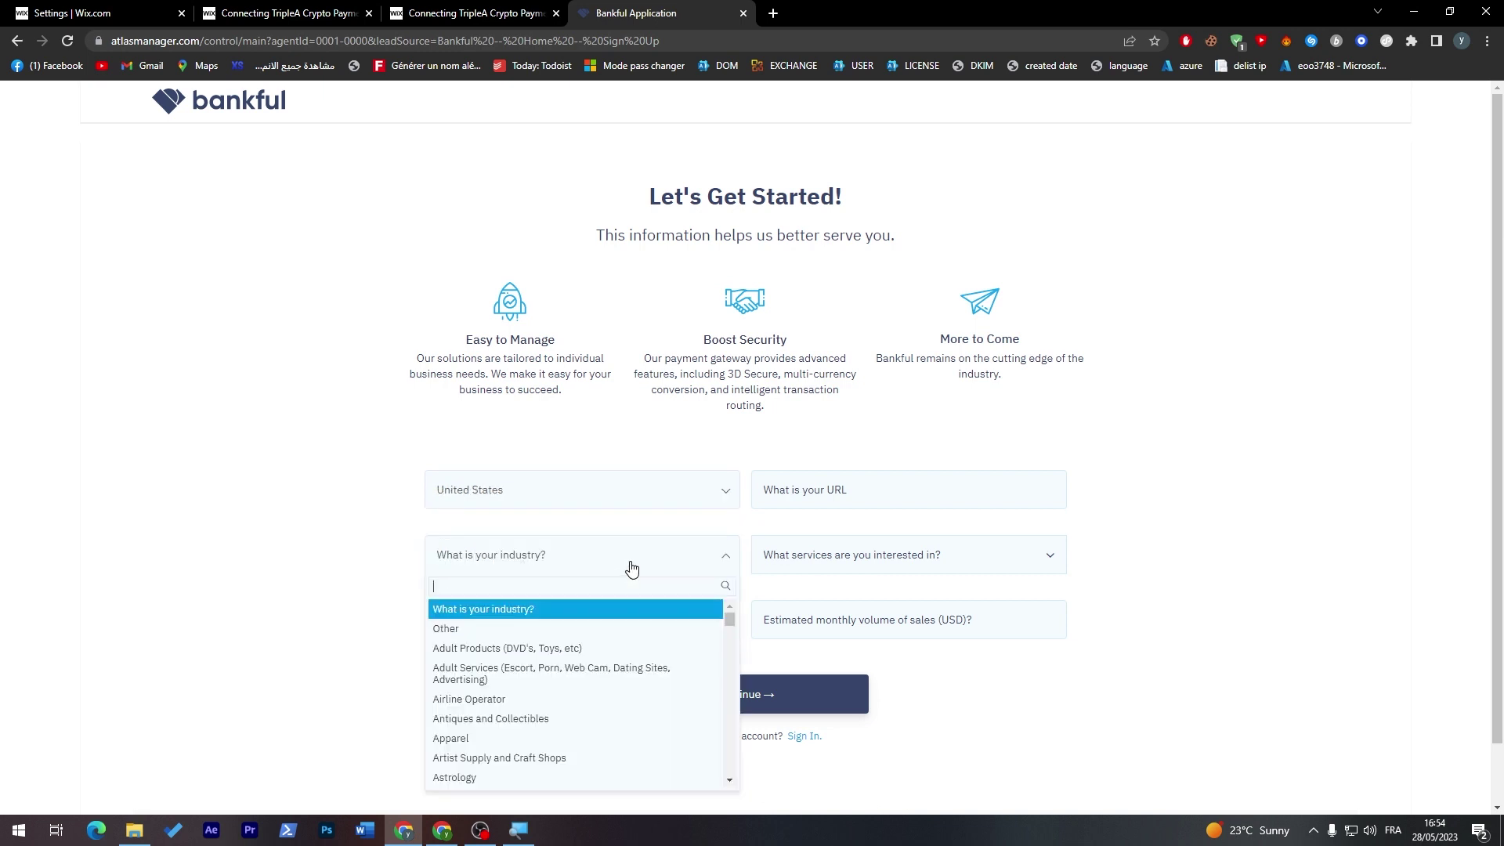
{"action": "left_click", "coordinate": [556, 633]}
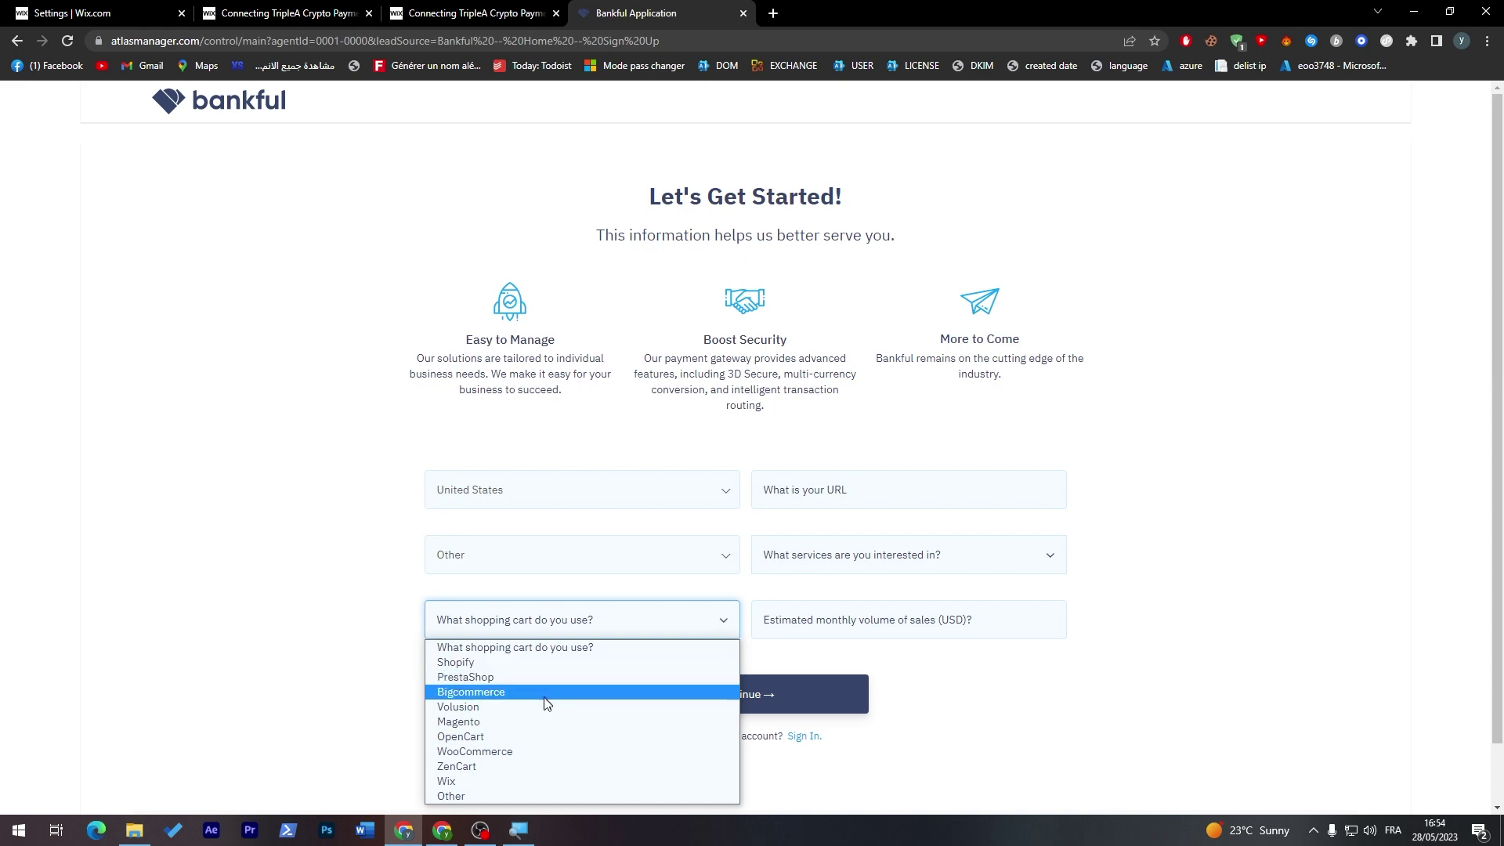
{"action": "left_click", "coordinate": [510, 779]}
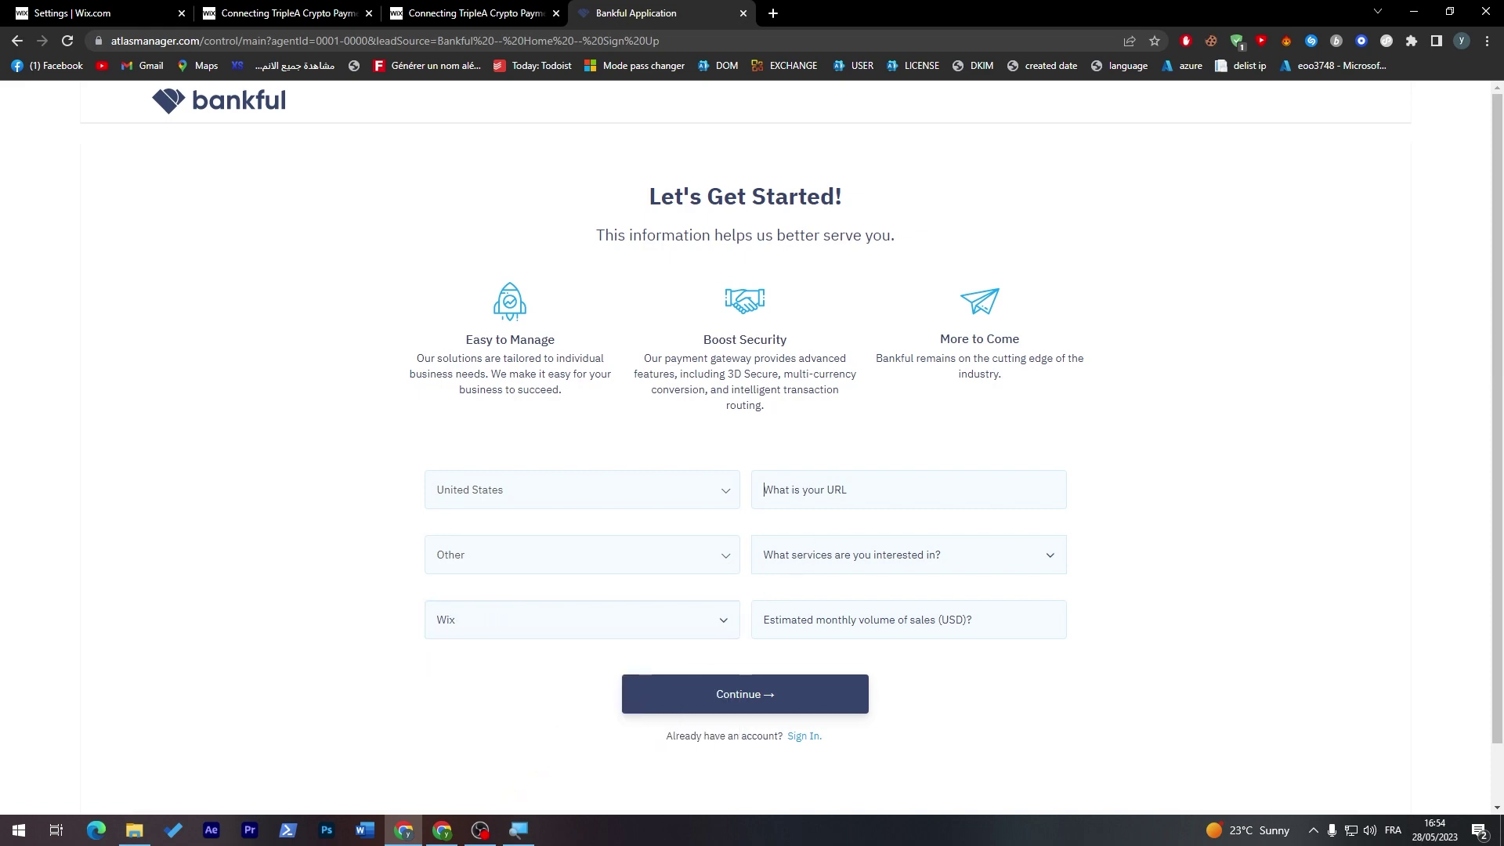
{"action": "left_click", "coordinate": [298, 16]}
{"action": "left_click", "coordinate": [105, 13]}
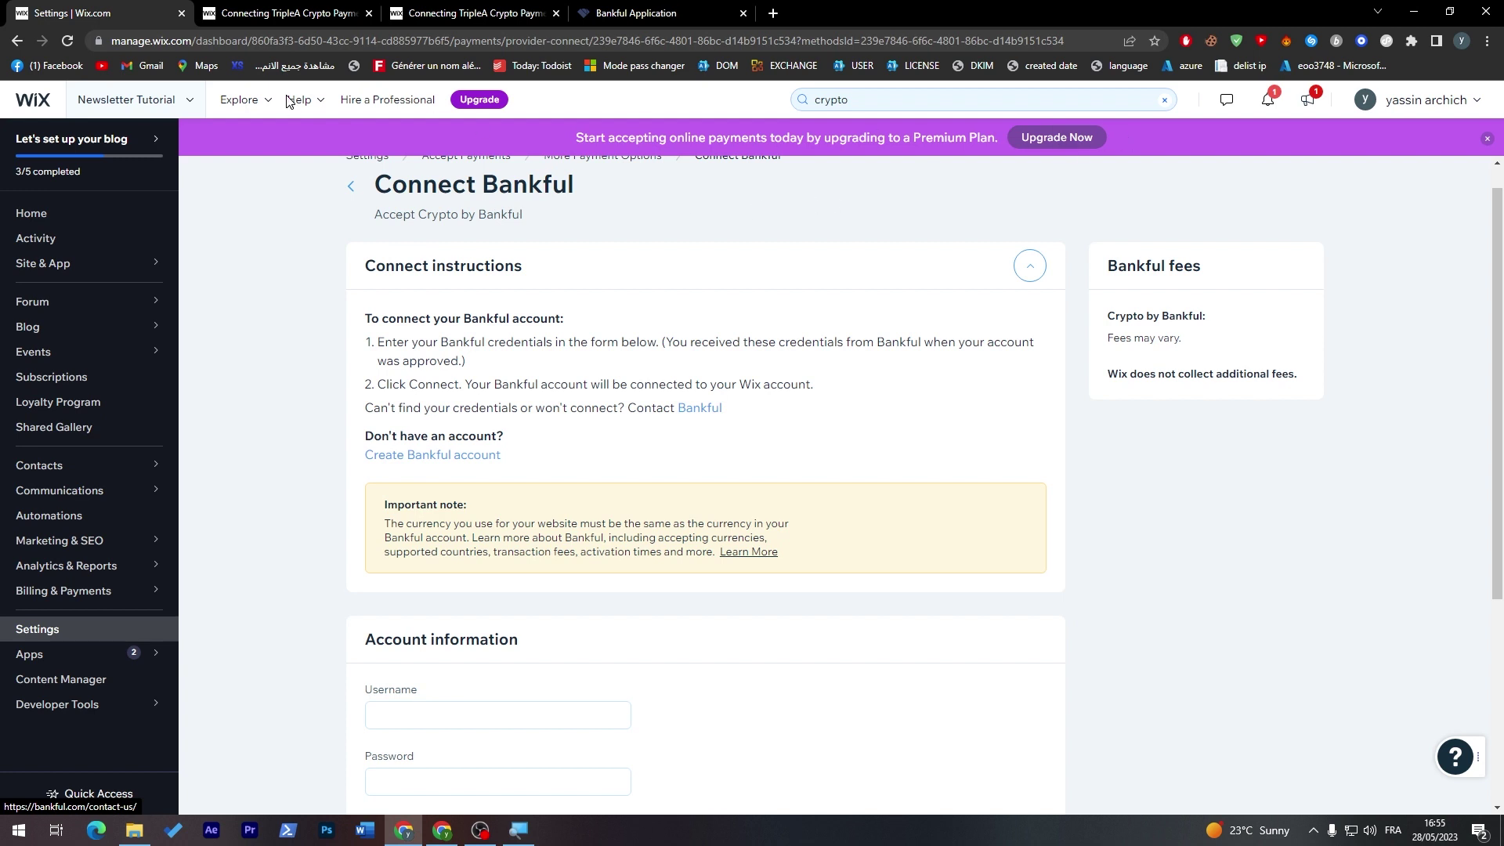
{"action": "left_click", "coordinate": [188, 107]}
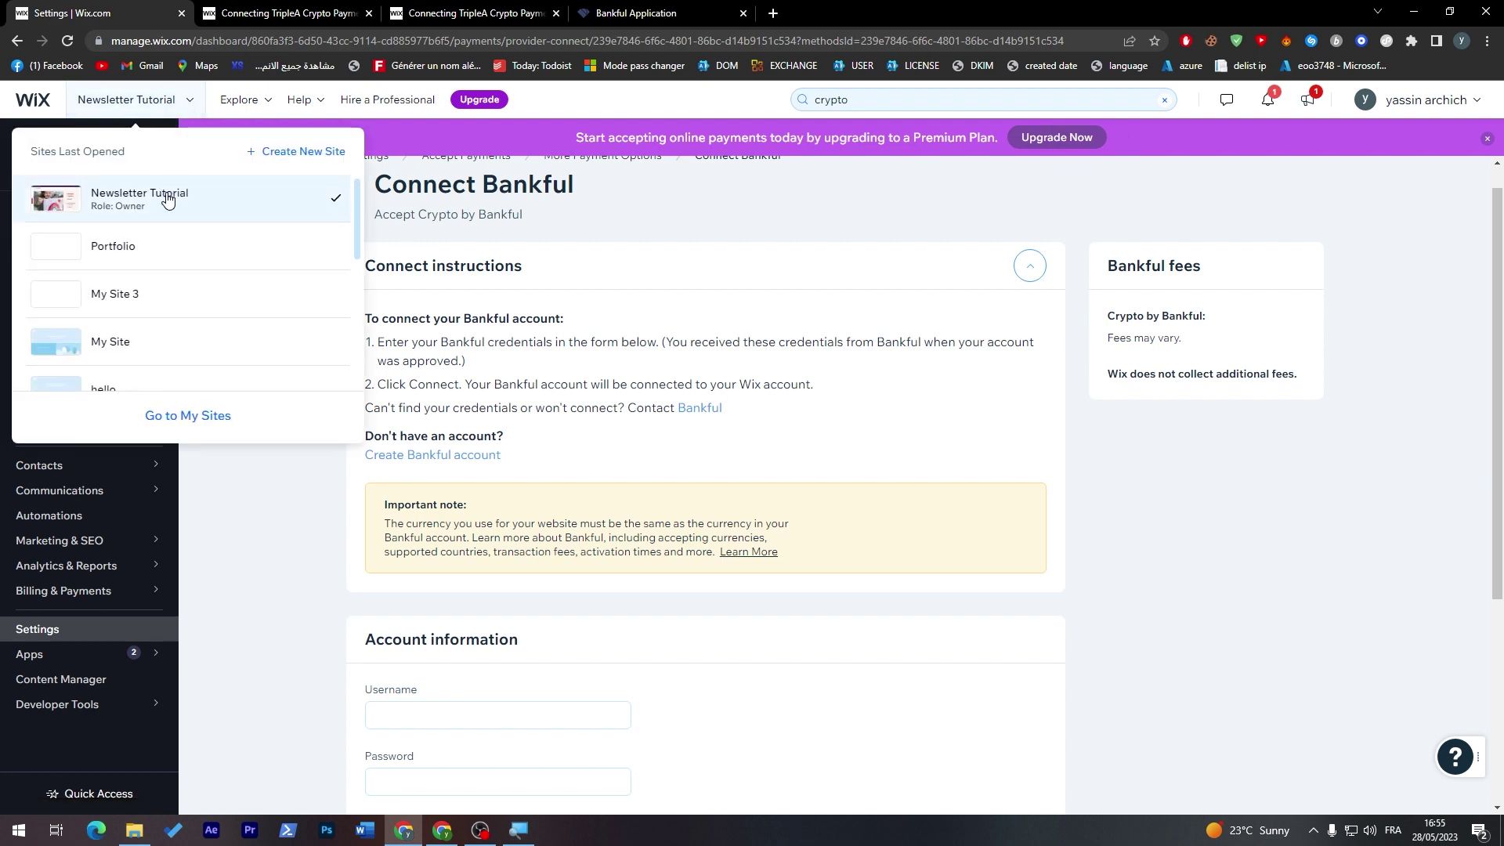
{"action": "left_click", "coordinate": [438, 239]}
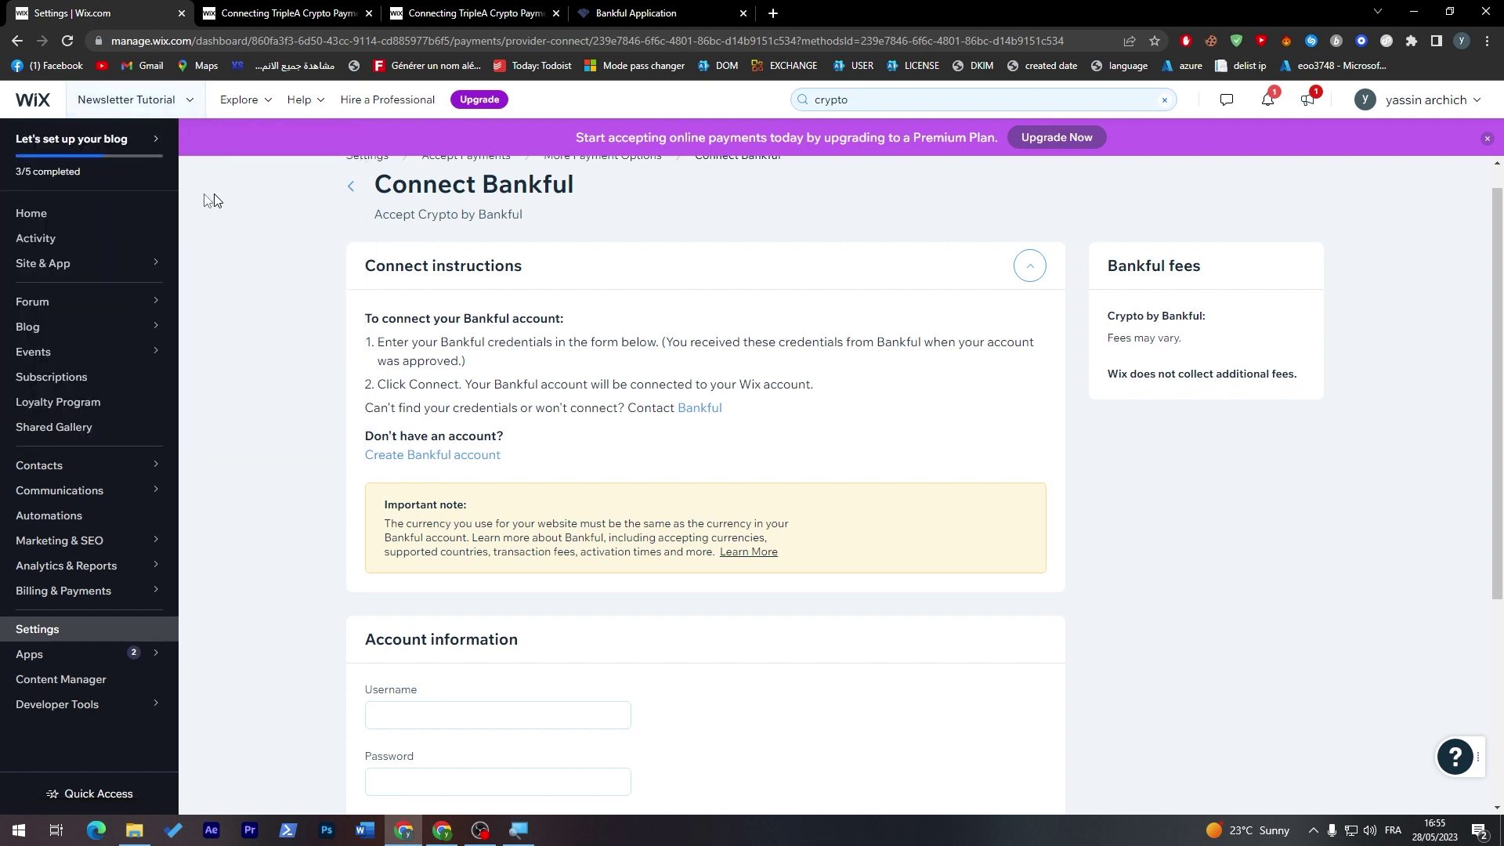
- Back on the Bankful form, choose Crypto Processing as the service and enter 10
{"action": "key", "text": "ctrl+Tab"}
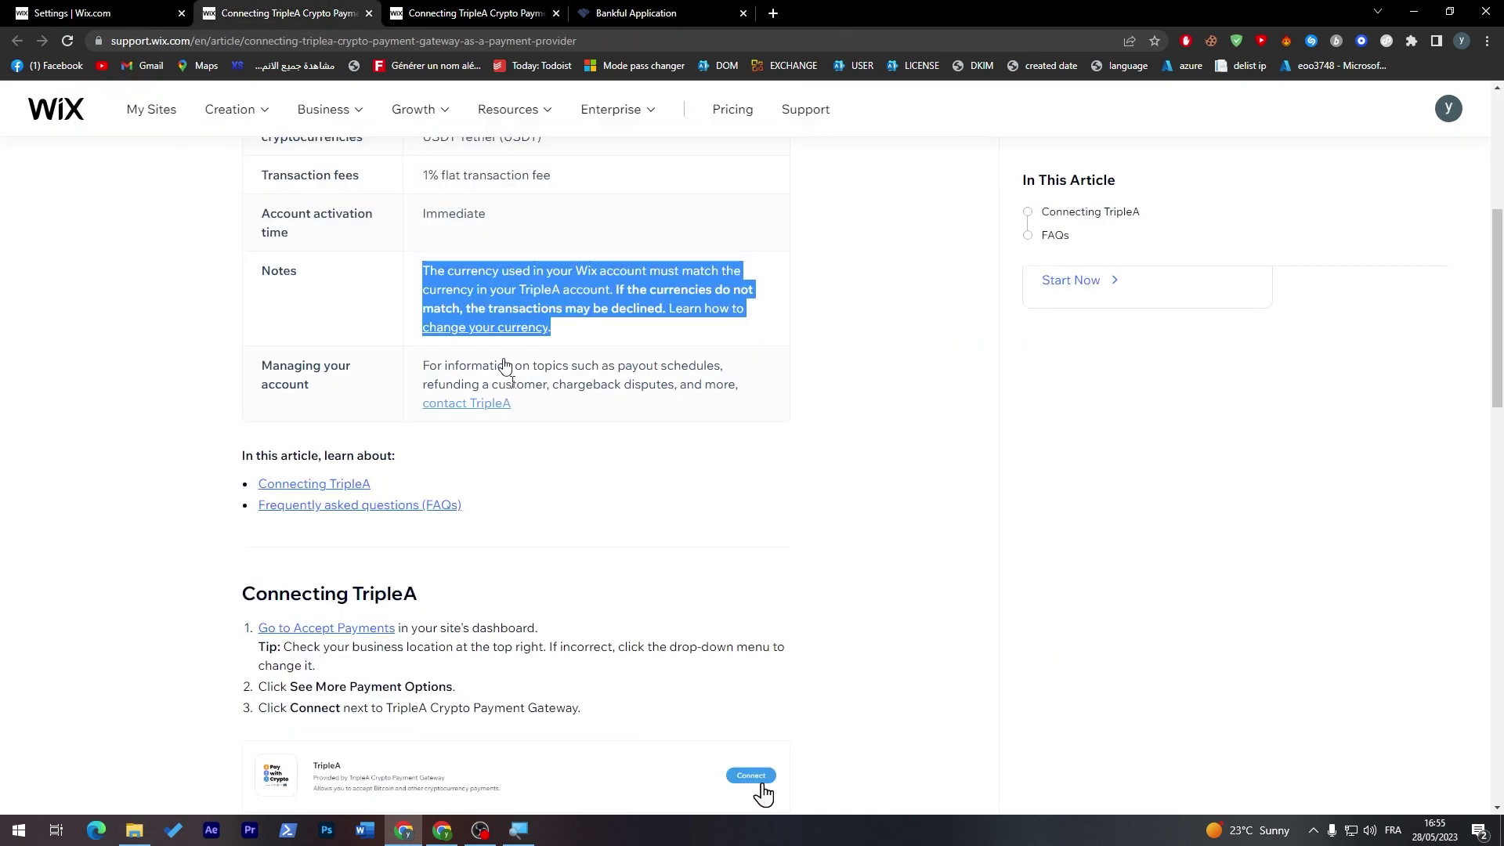
{"action": "left_click", "coordinate": [485, 9]}
{"action": "left_click", "coordinate": [634, 13]}
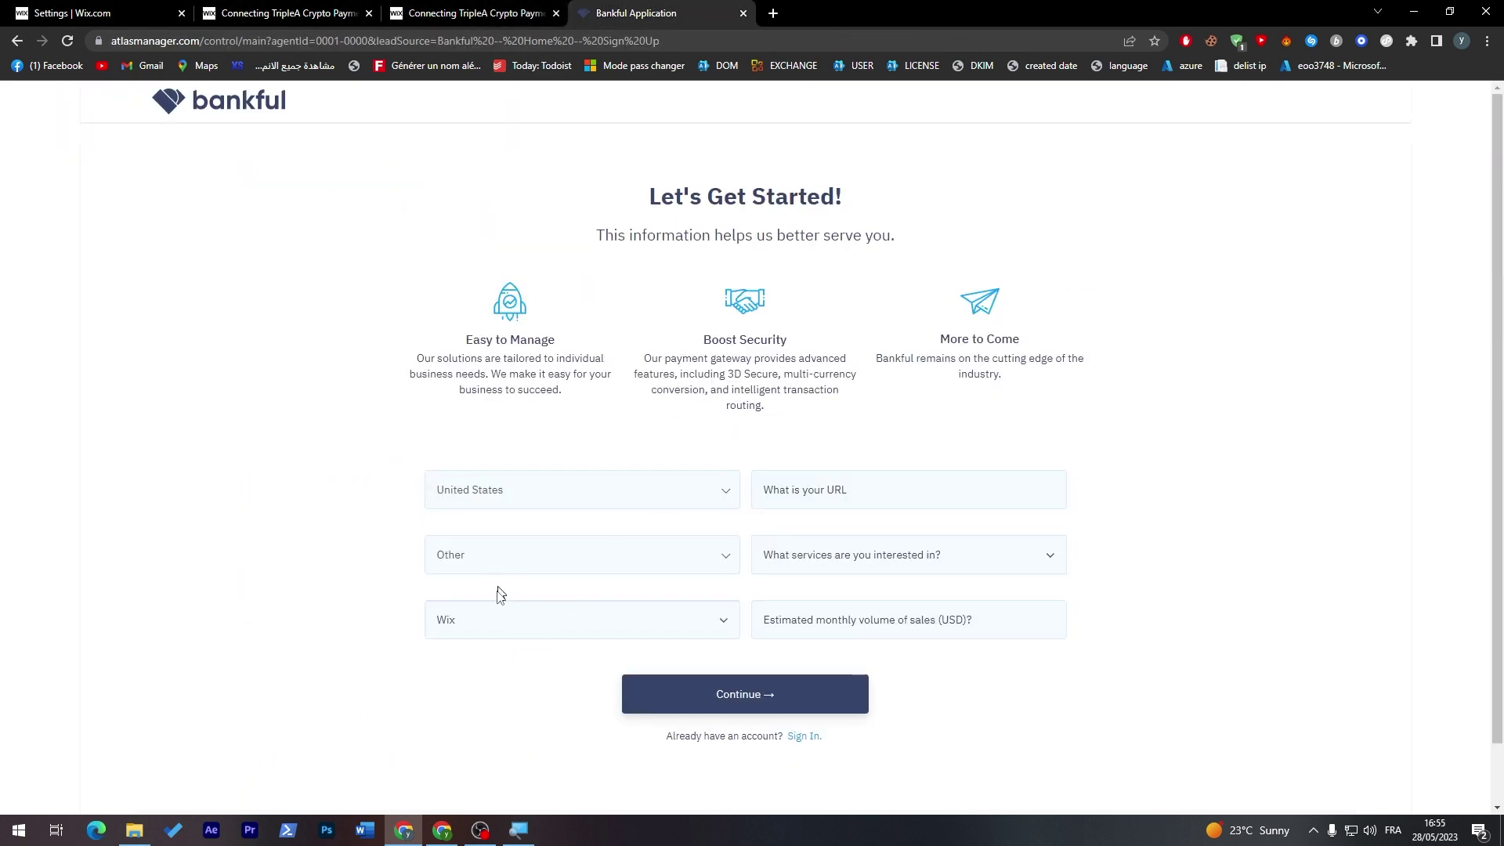
{"action": "left_click", "coordinate": [491, 623]}
{"action": "left_click", "coordinate": [909, 558]}
{"action": "left_click", "coordinate": [906, 489]}
{"action": "left_click", "coordinate": [919, 563]}
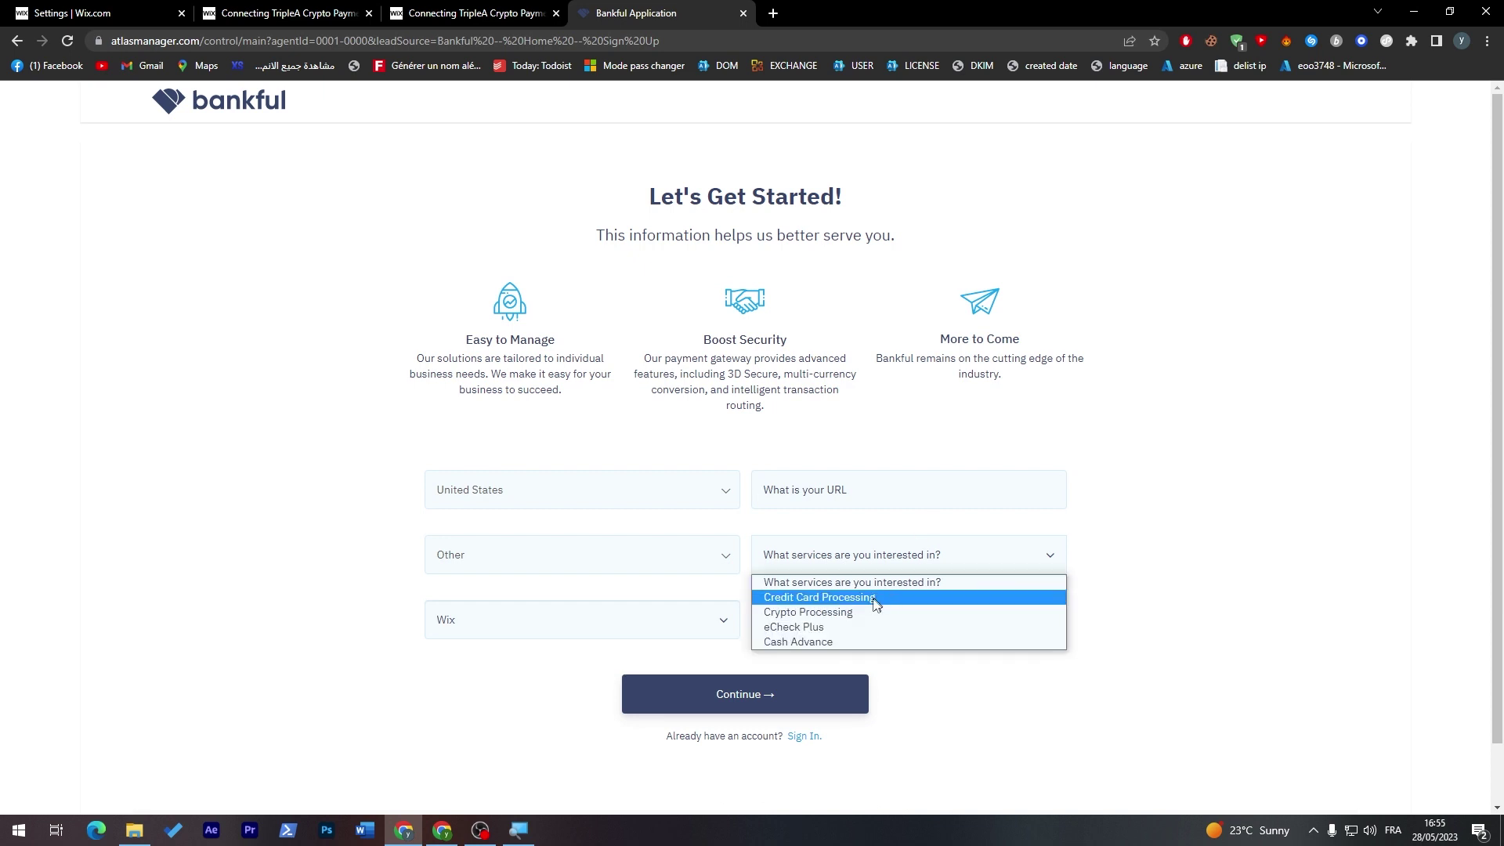
{"action": "left_click", "coordinate": [807, 612]}
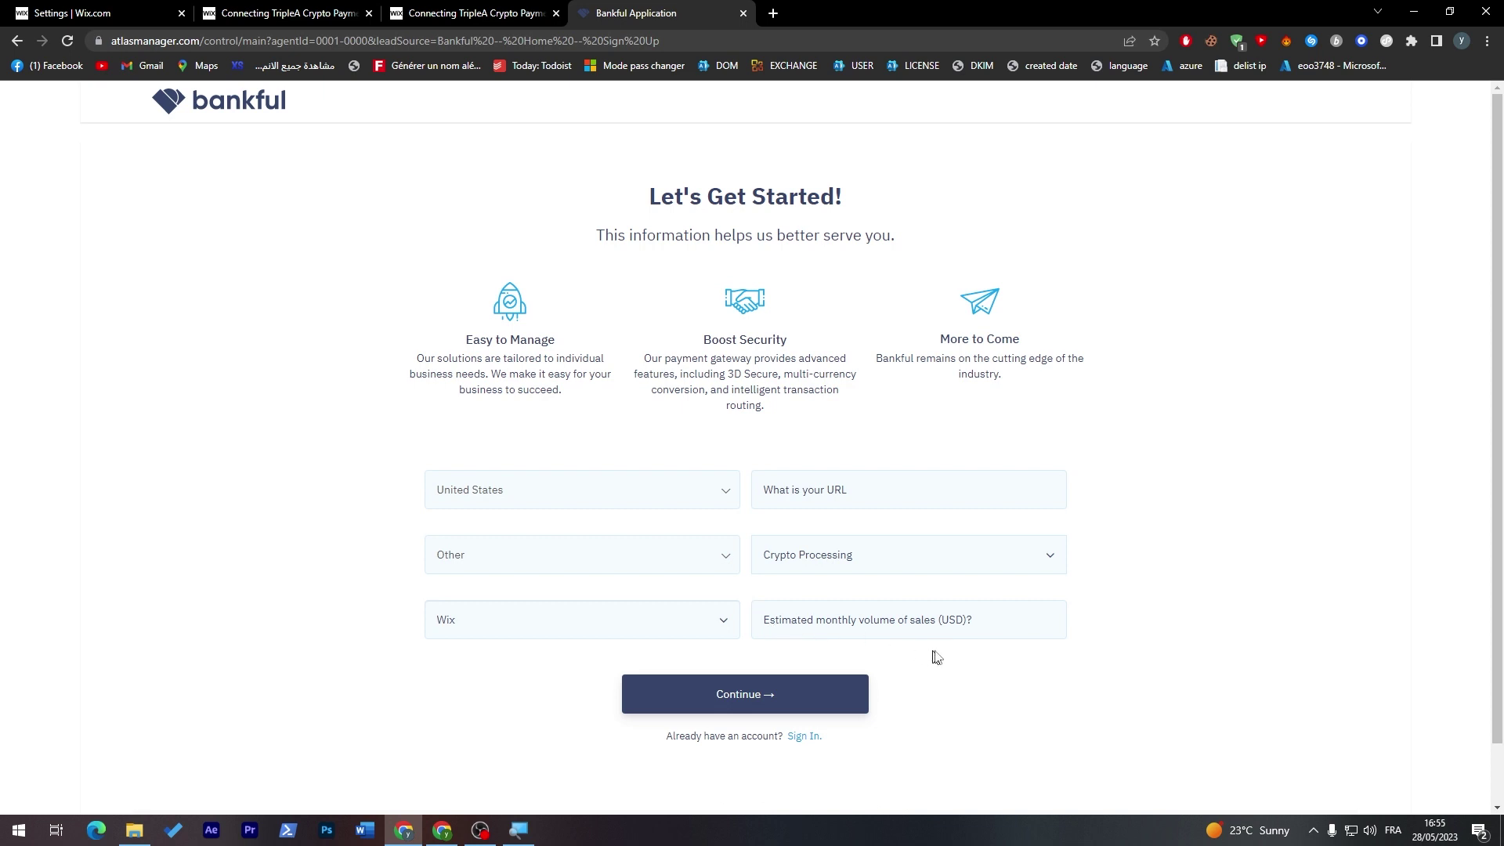
{"action": "type", "text": "100"}
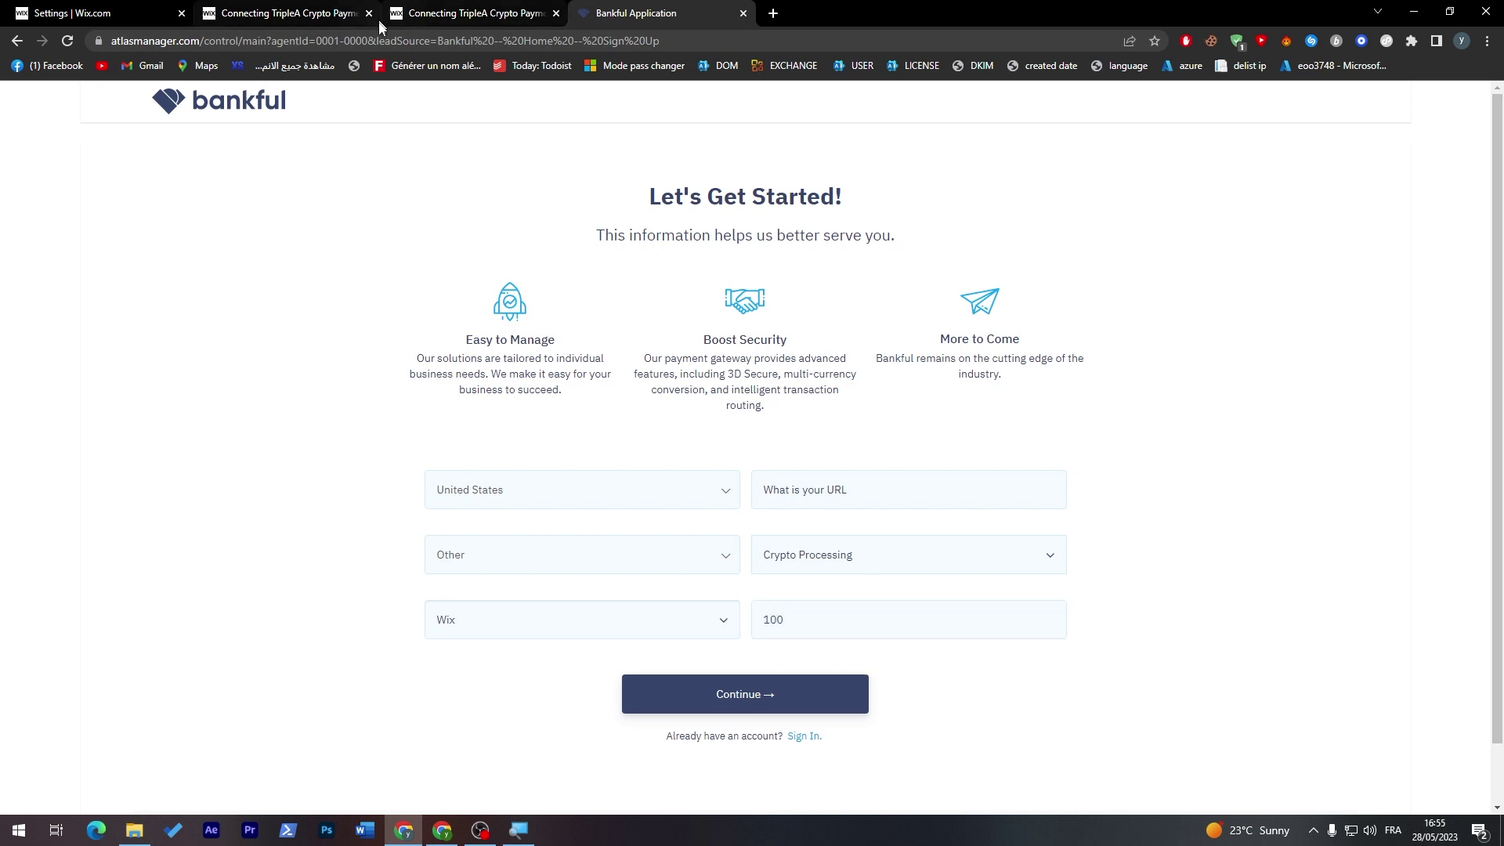
- Paste the Wix site's address into 'What is your URL' and submit the form
{"action": "left_click", "coordinate": [470, 14]}
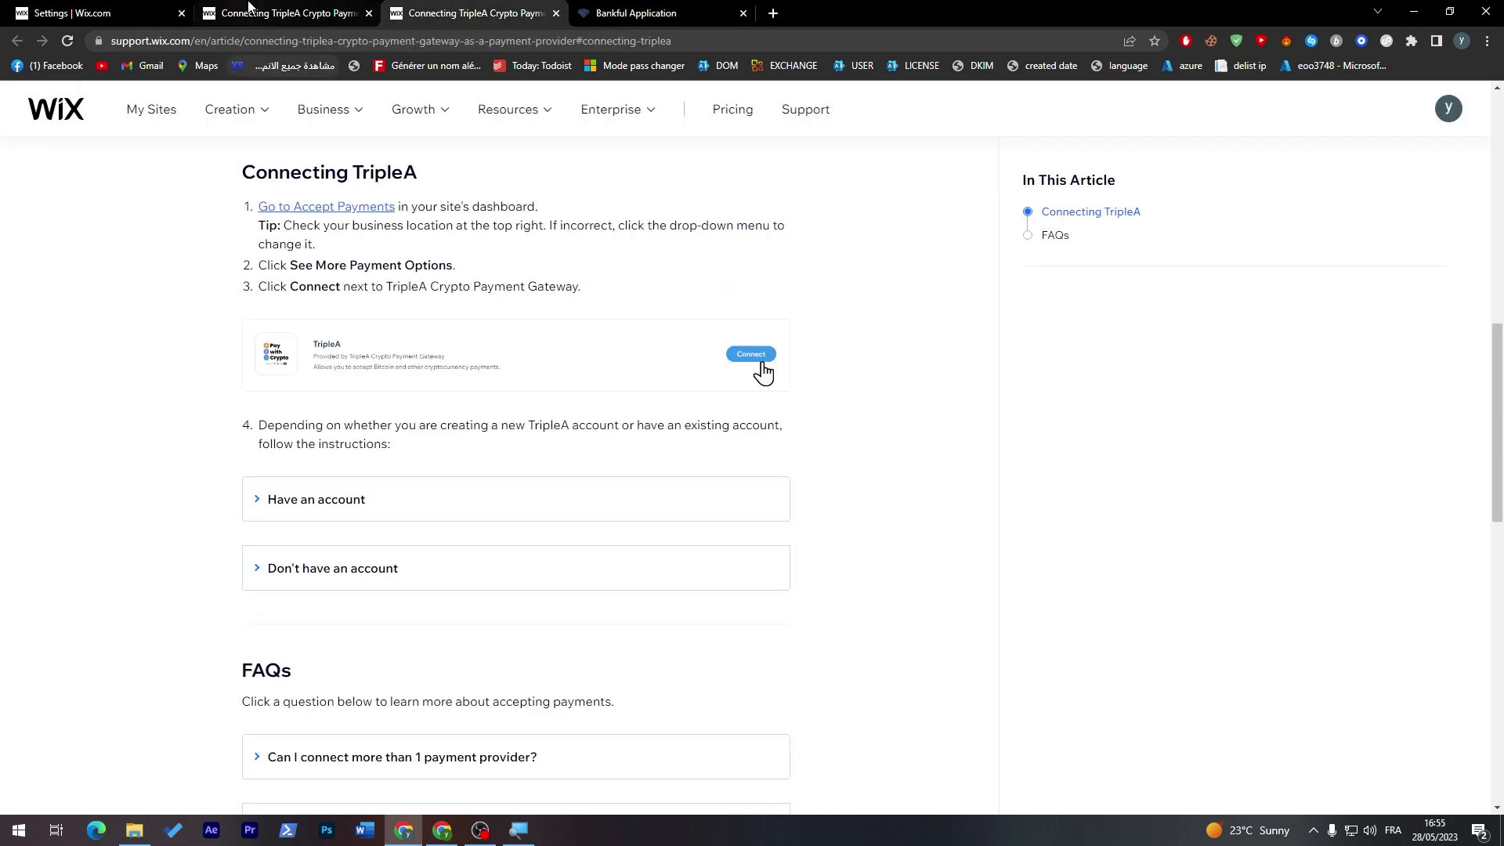
{"action": "left_click", "coordinate": [59, 14]}
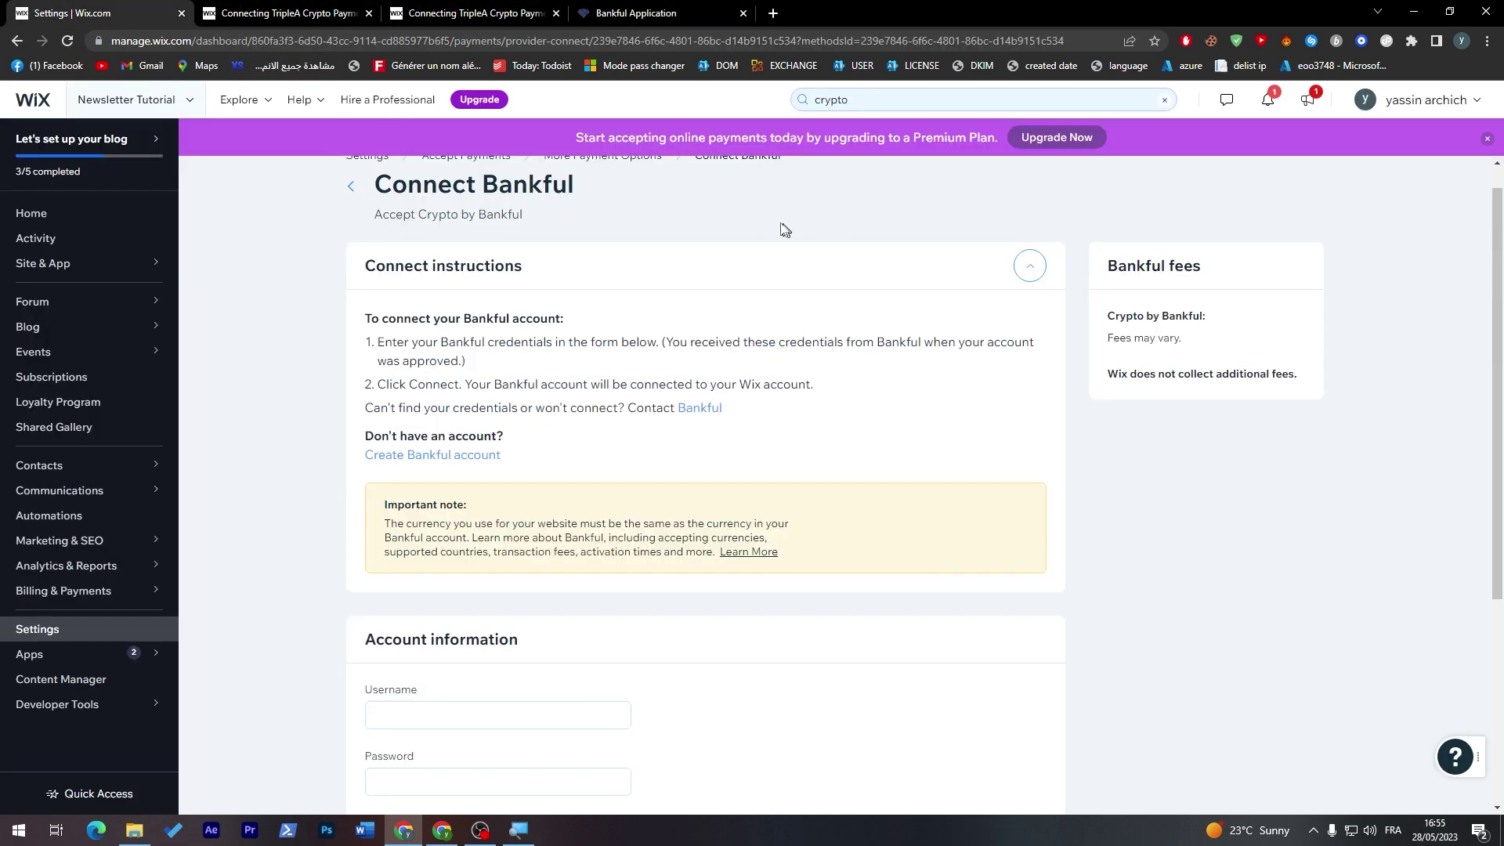
{"action": "triple_click", "coordinate": [511, 183]}
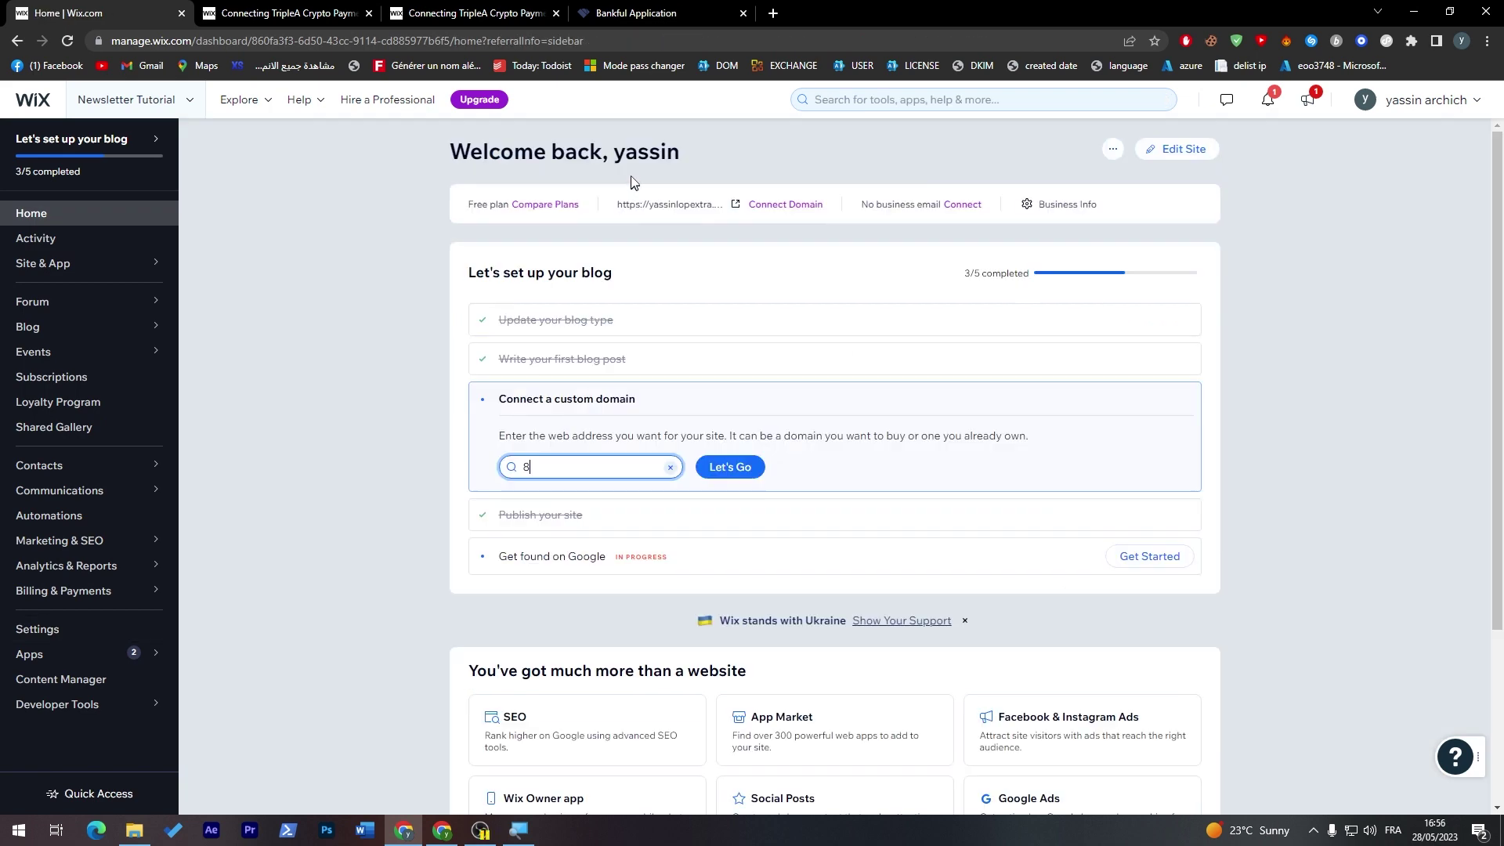
{"action": "left_click", "coordinate": [634, 13]}
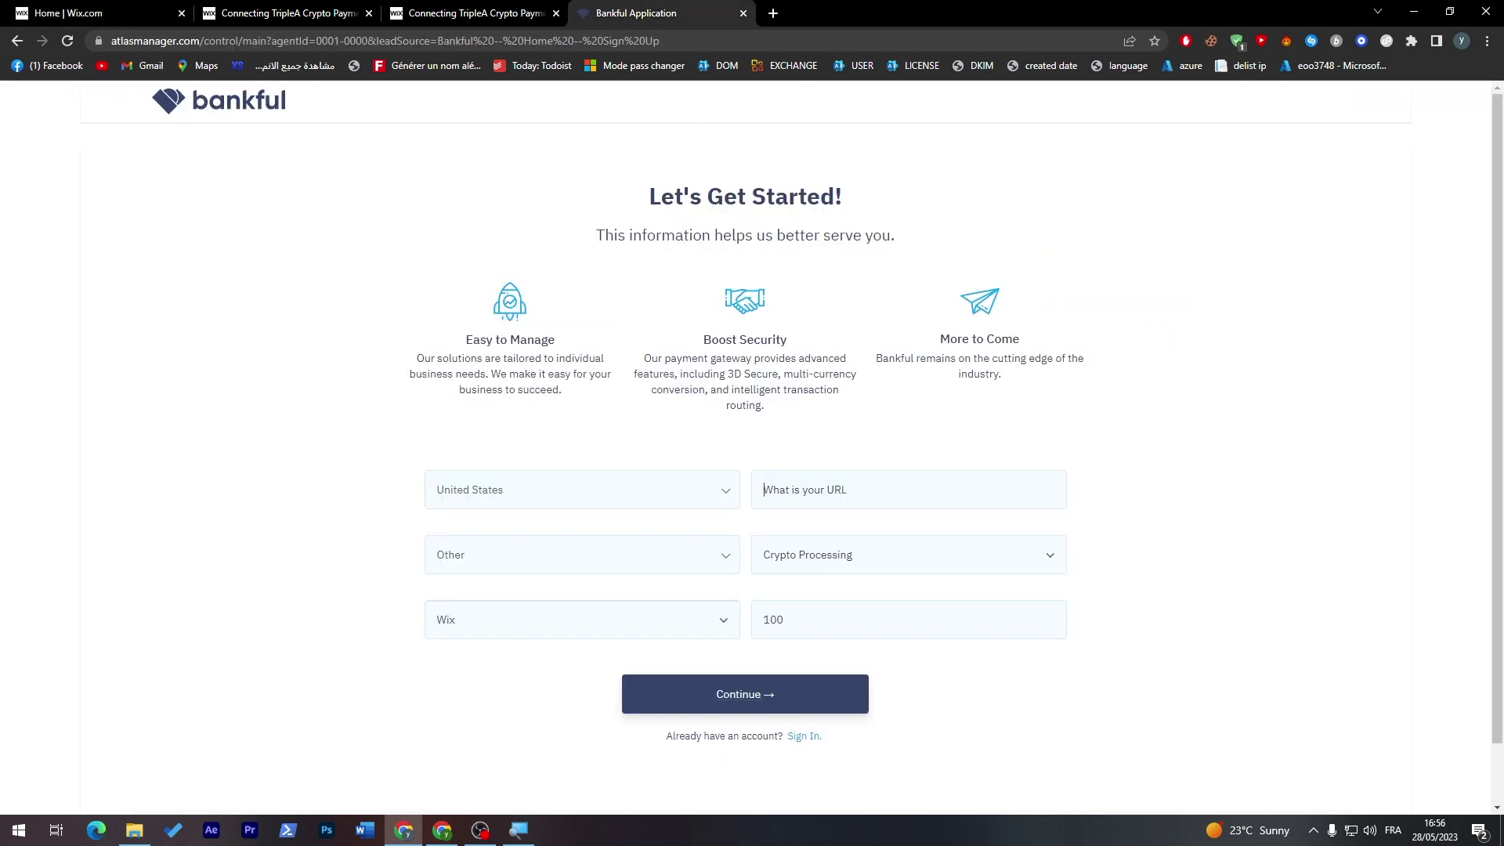
{"action": "type", "text": "https://yassinlopextra.wixsite.com/newsletter-tutorial"}
{"action": "left_click", "coordinate": [796, 686]}
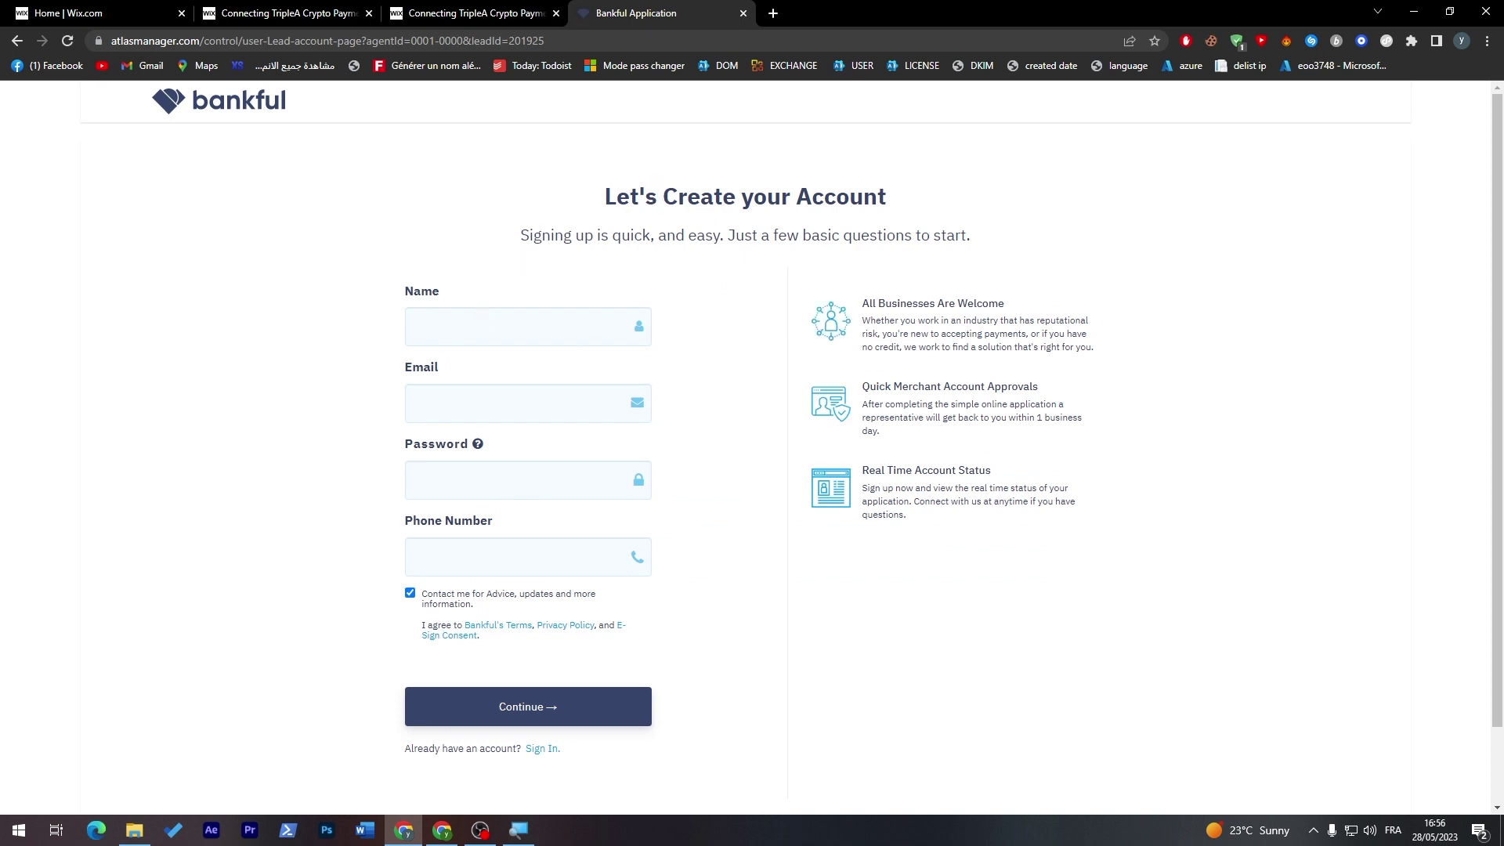
{"action": "left_click", "coordinate": [439, 403]}
{"action": "left_click", "coordinate": [439, 479]}
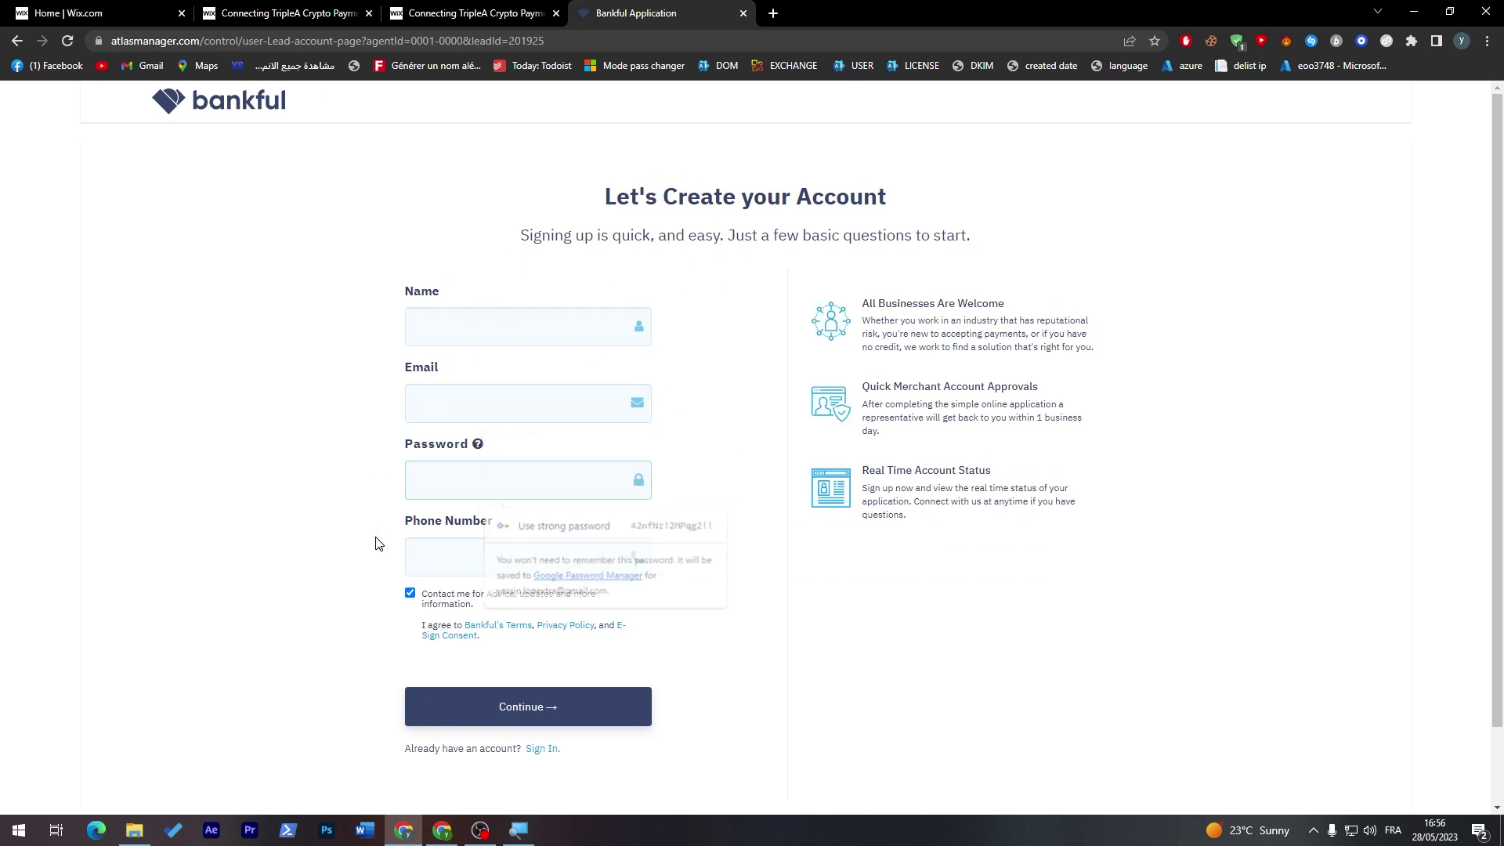
{"action": "left_click", "coordinate": [438, 317]}
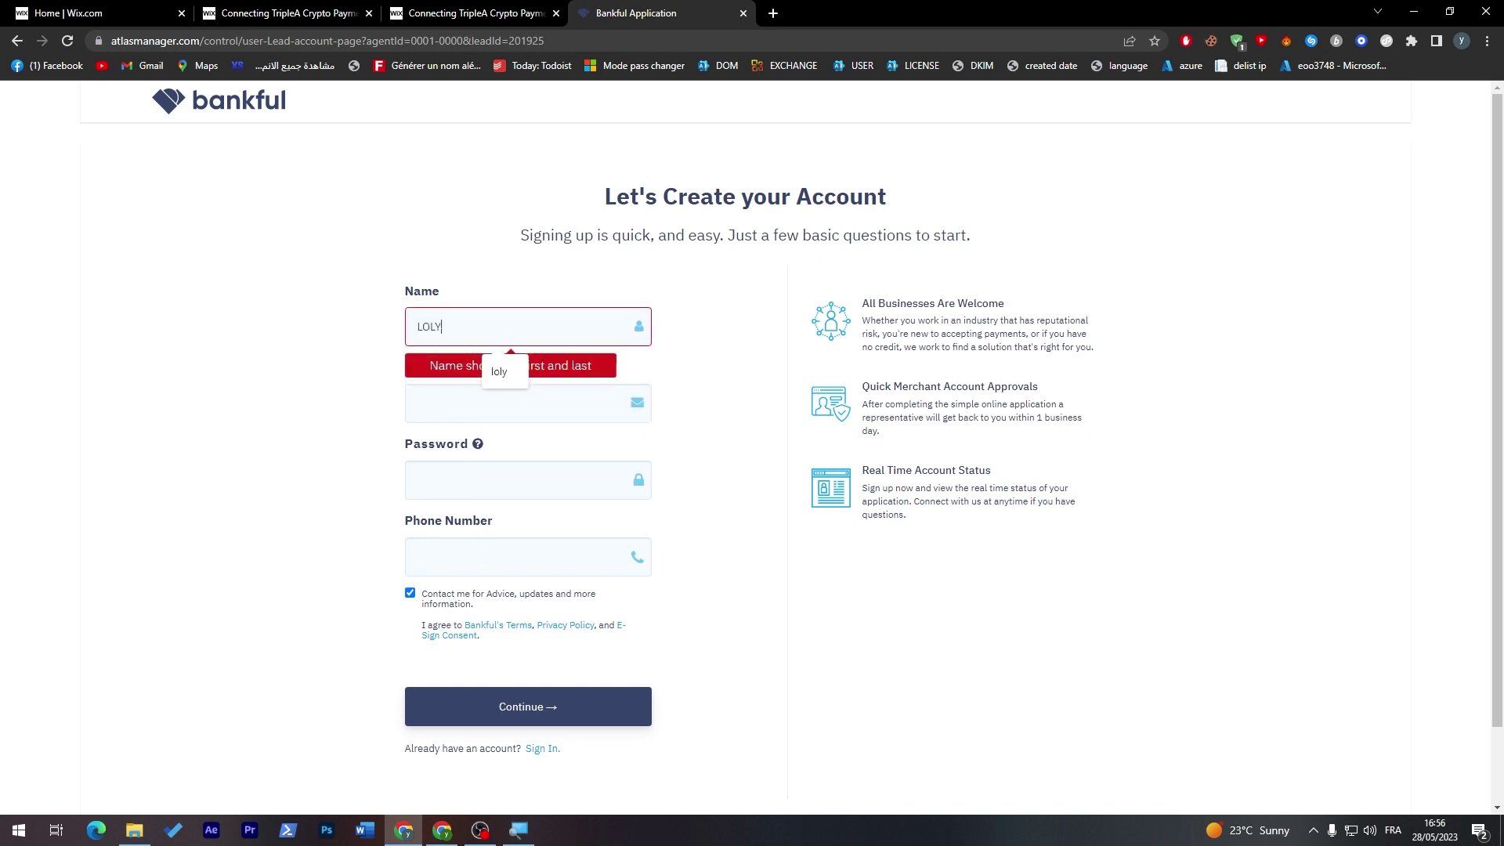
{"action": "left_click", "coordinate": [487, 339]}
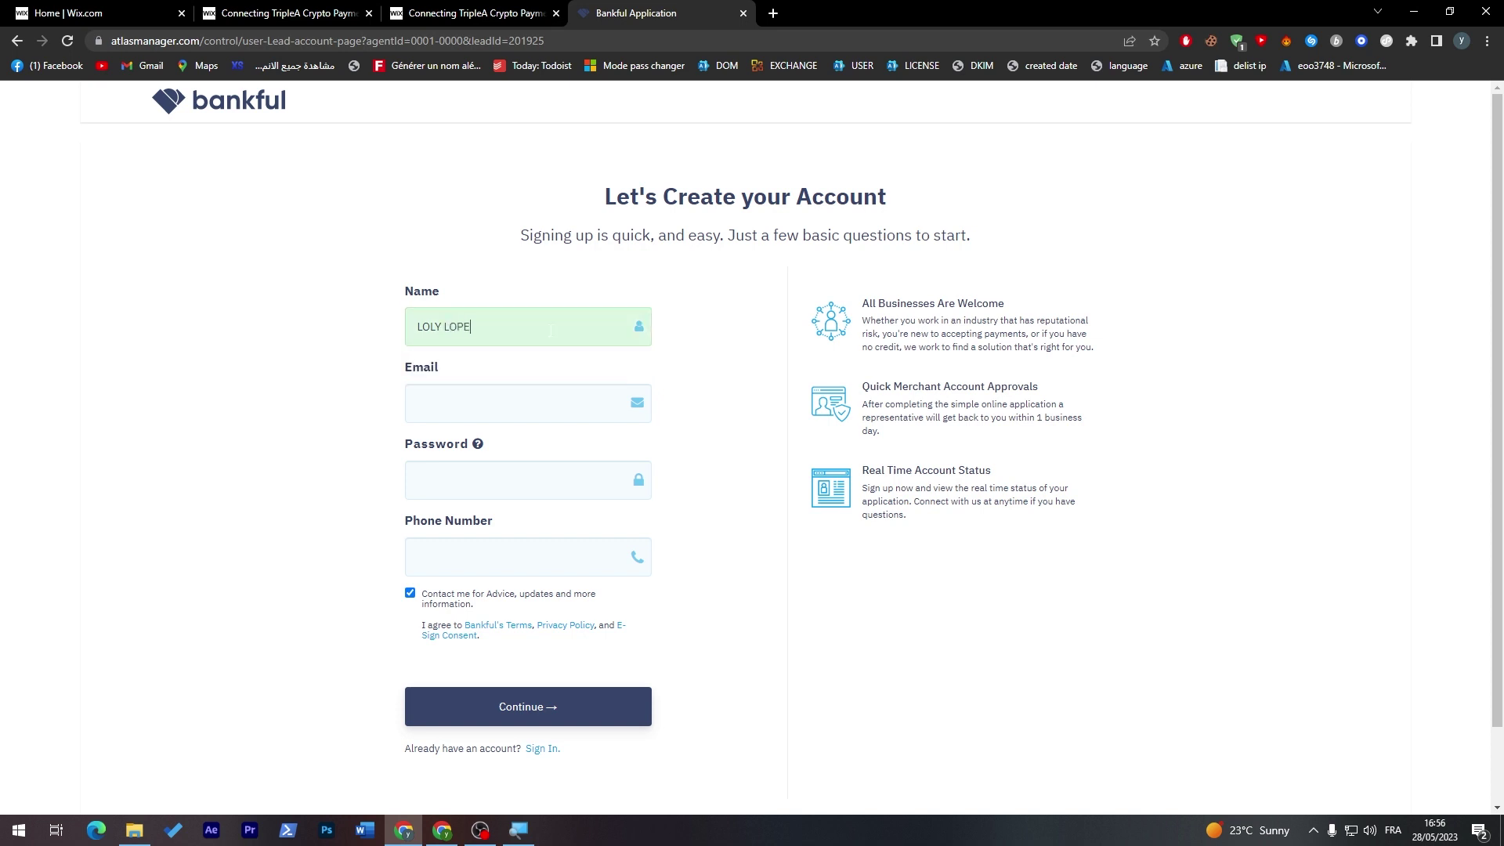
{"action": "key", "text": "Tab"}
{"action": "key", "text": "Down"}
{"action": "key", "text": "Return"}
{"action": "key", "text": "Tab"}
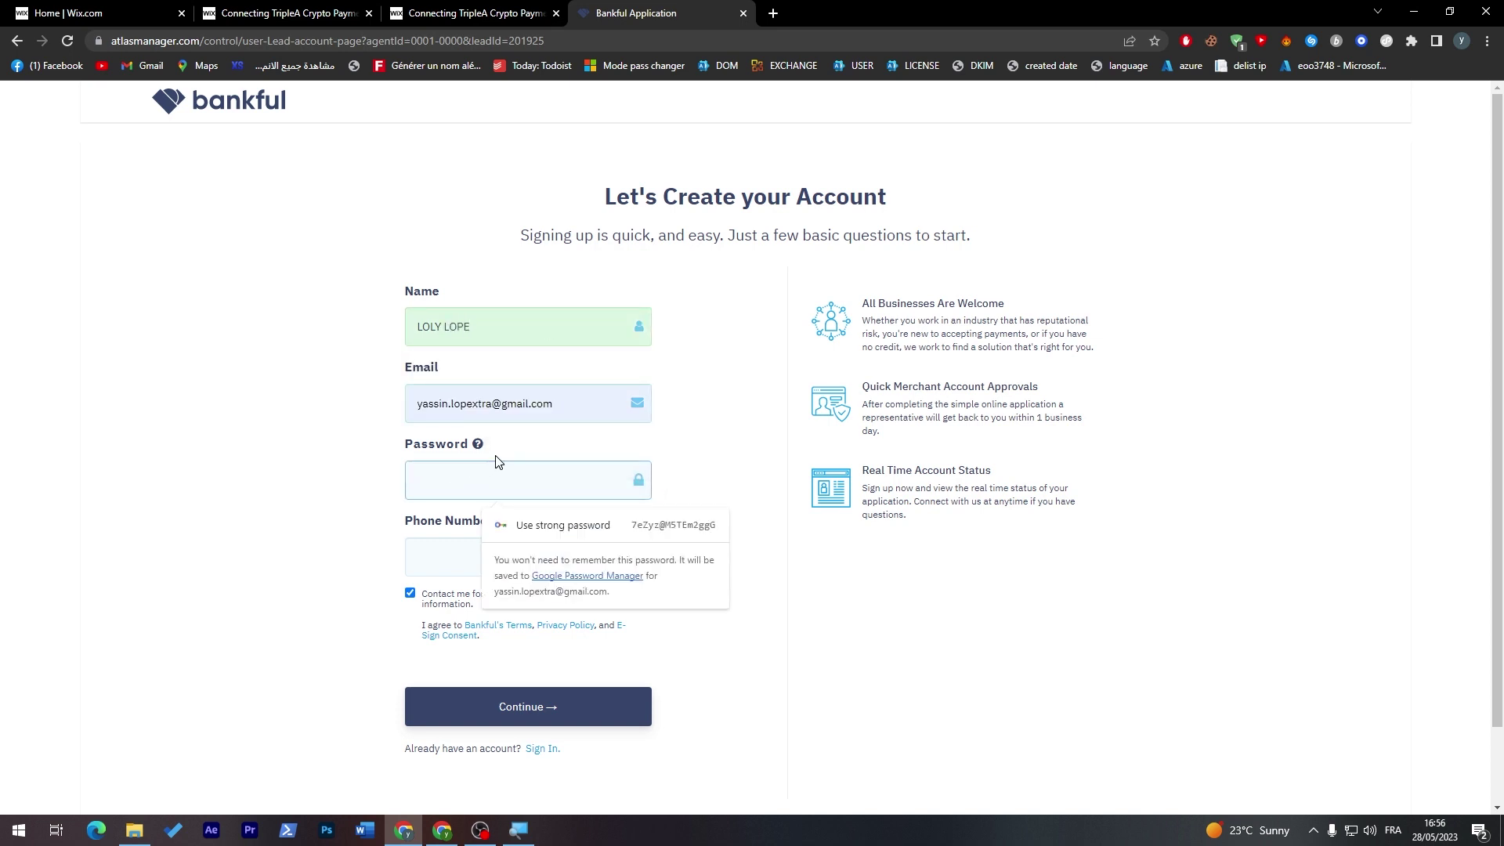
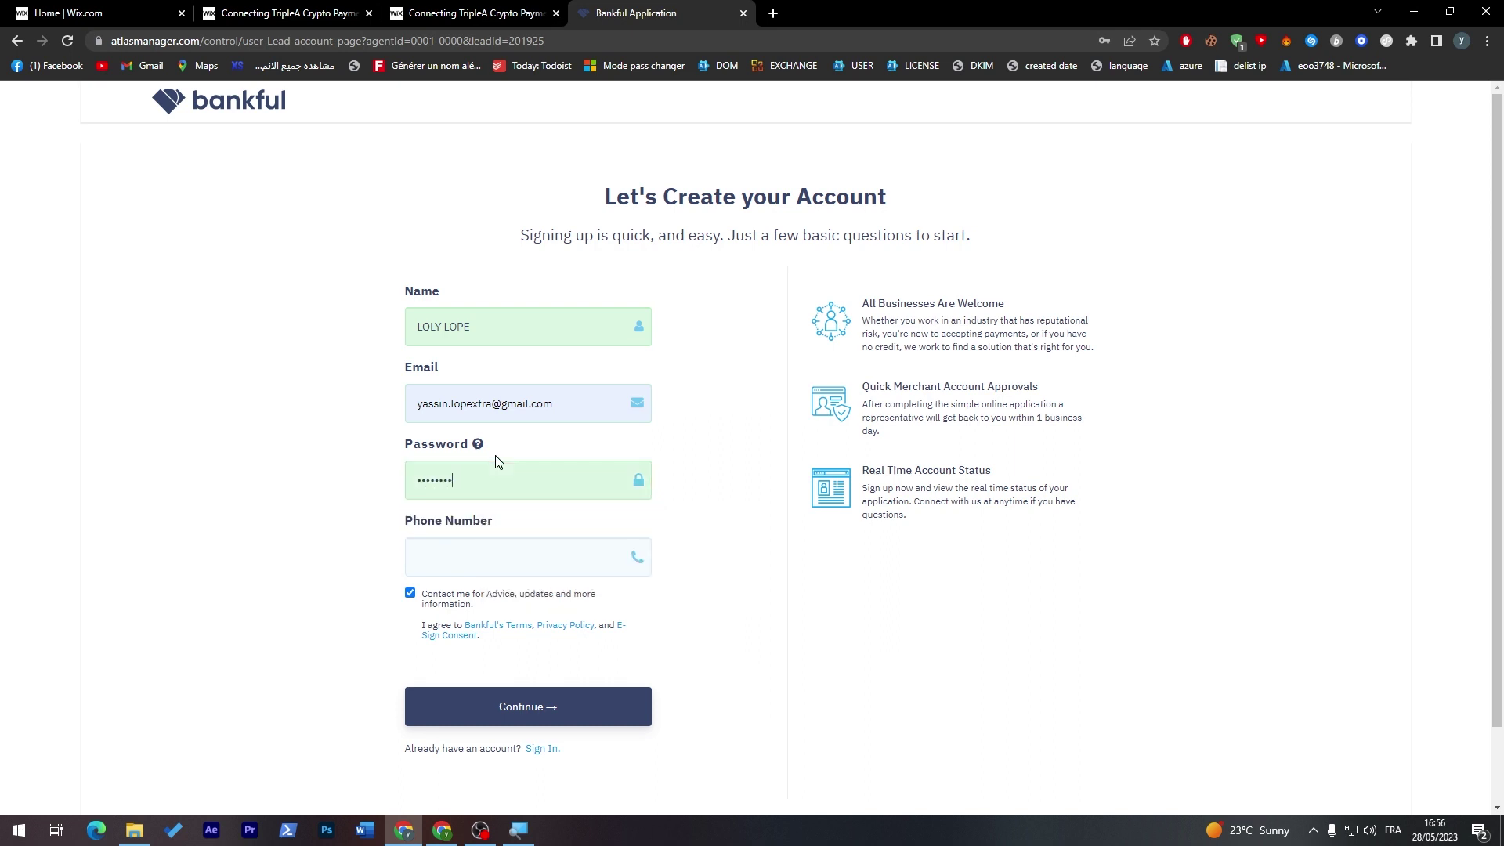
- Add the saved phone number, pass the reCAPTCHA to create the account, and decline saving the password
{"action": "left_click", "coordinate": [510, 707]}
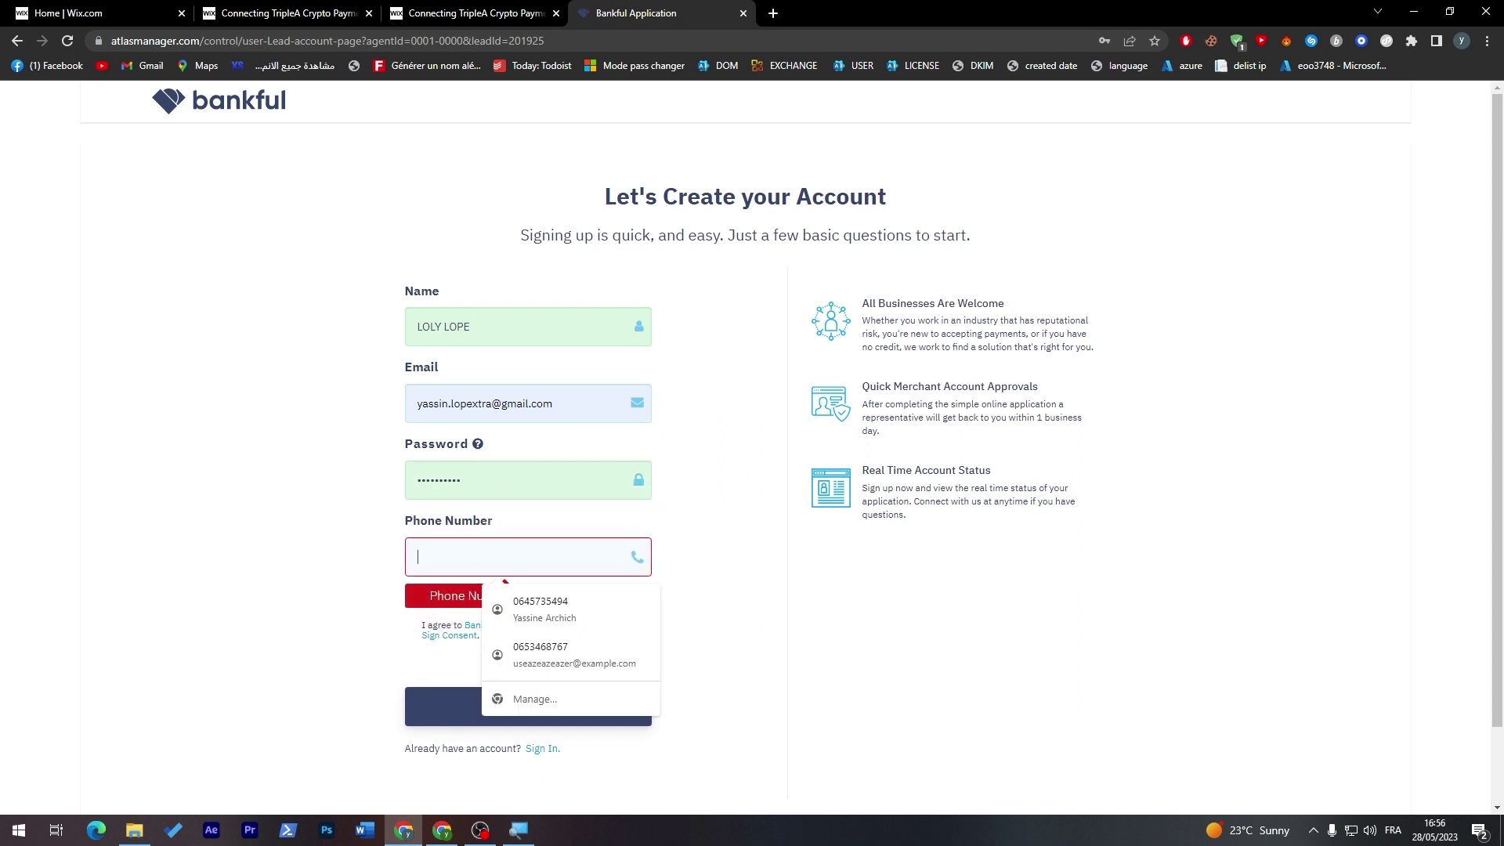
{"action": "left_click", "coordinate": [495, 597]}
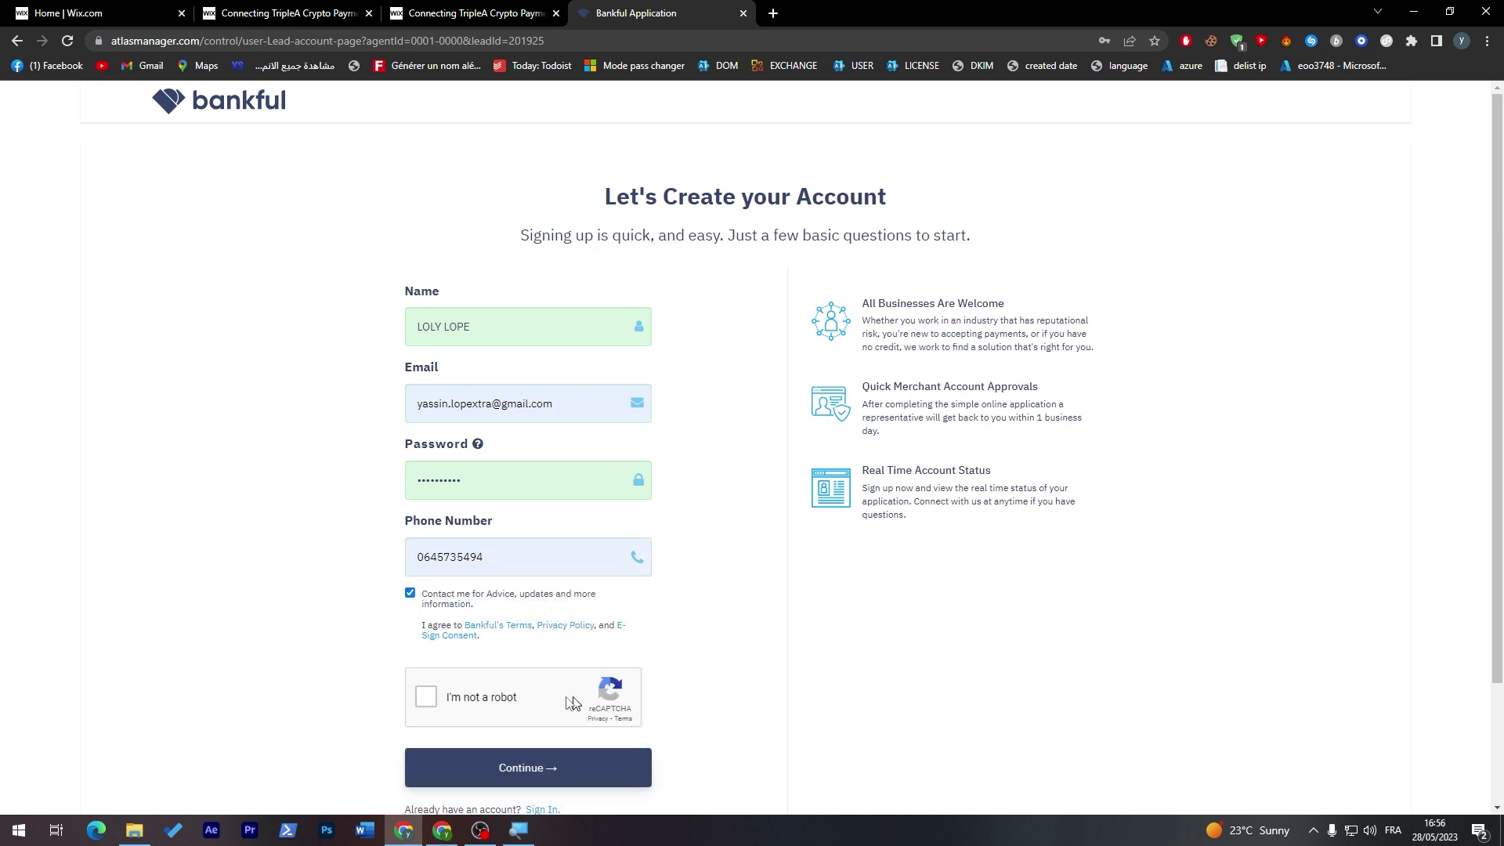
{"action": "left_click", "coordinate": [586, 771]}
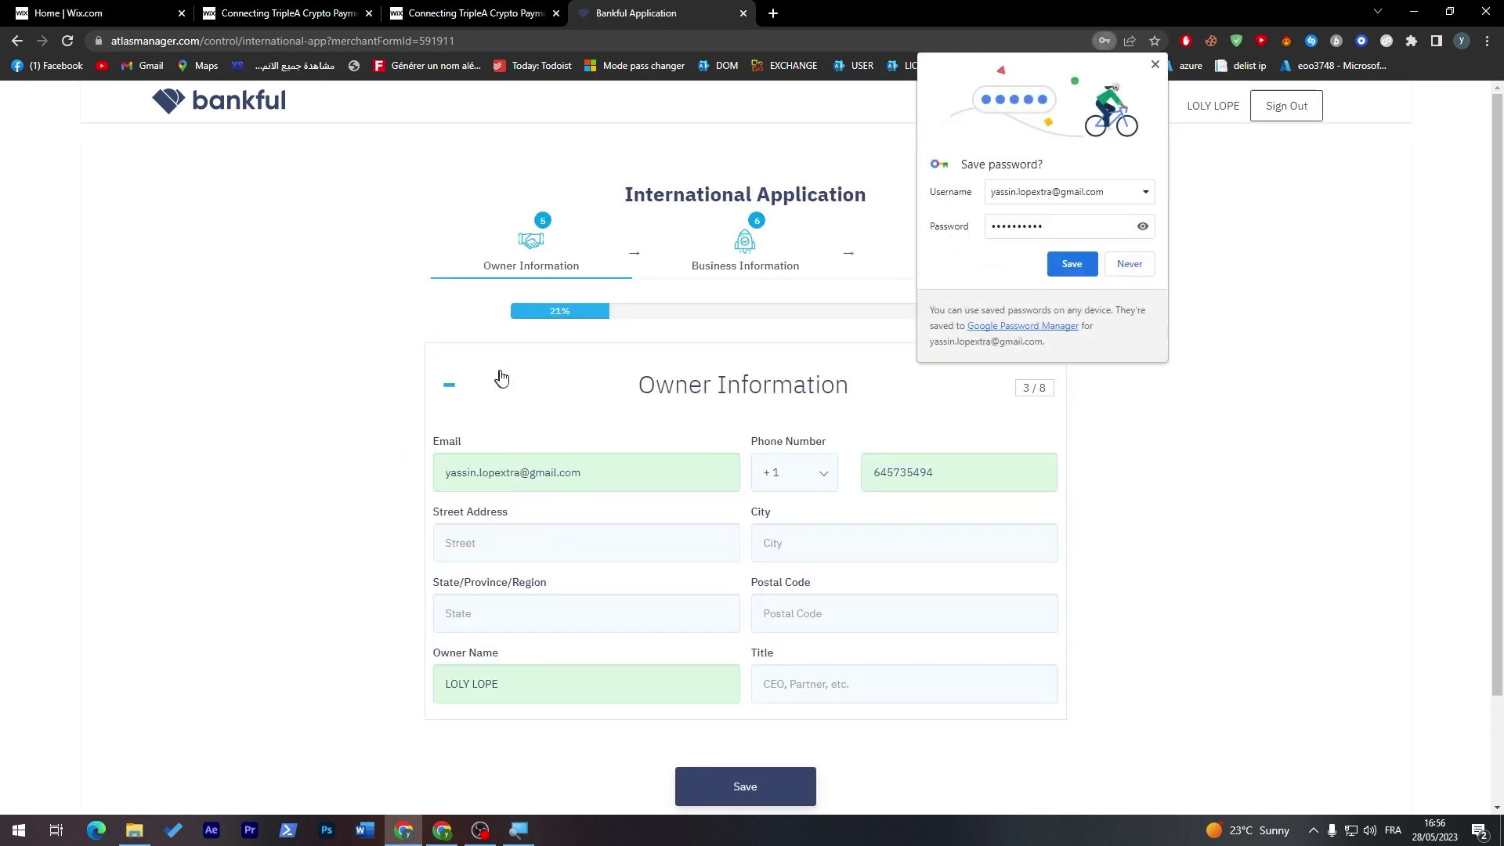
{"action": "left_click", "coordinate": [501, 379]}
- Expand the Owner Information section of the International Application and review the TripleA articles
{"action": "left_click", "coordinate": [1152, 68]}
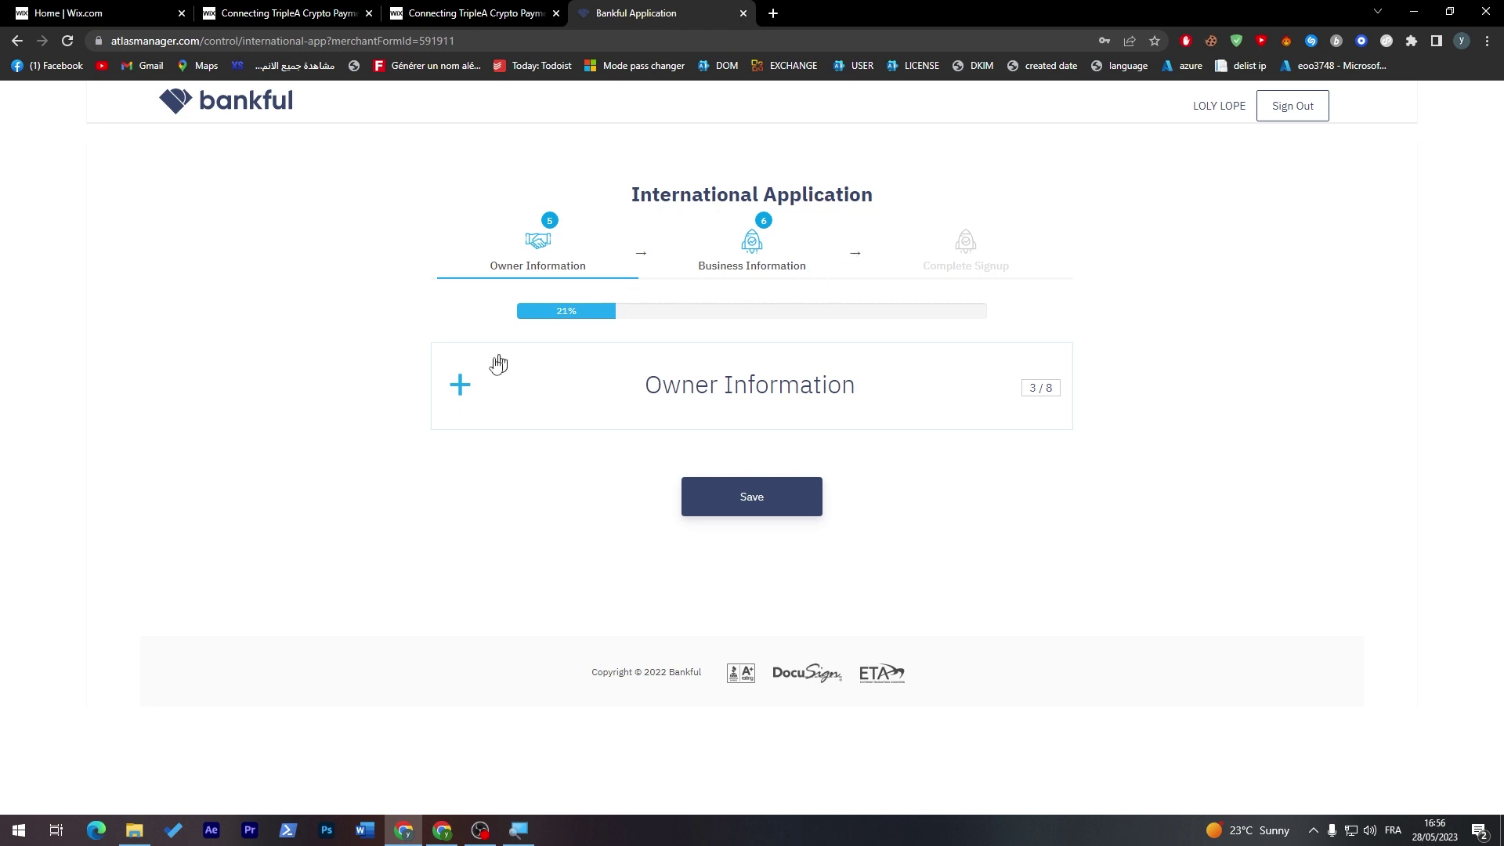
{"action": "left_click", "coordinate": [466, 385]}
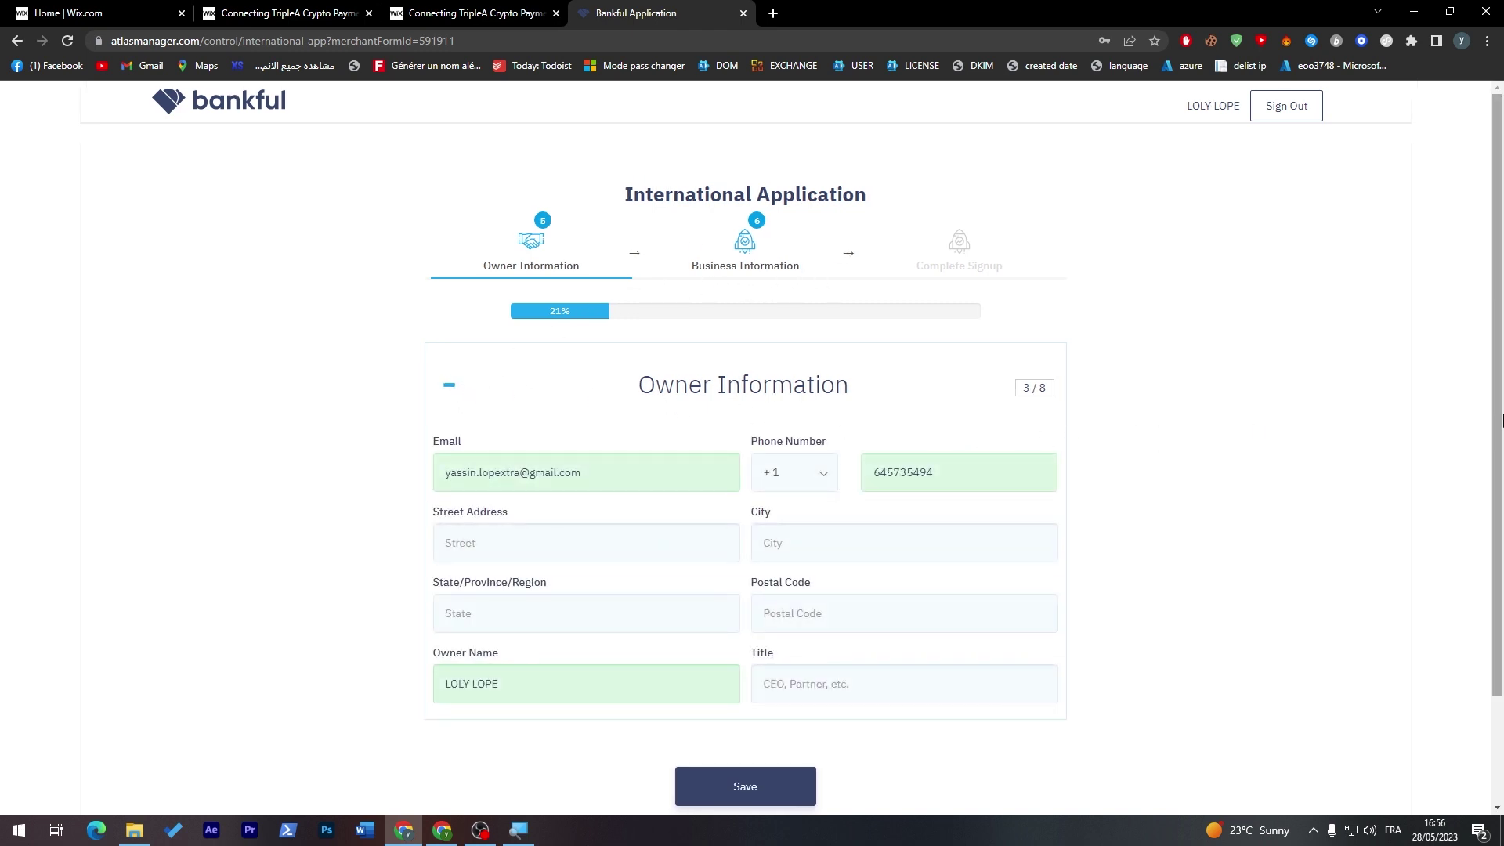
{"action": "scroll", "coordinate": [1502, 420], "scroll_direction": "down", "scroll_amount": 2}
{"action": "scroll", "coordinate": [1473, 439], "scroll_direction": "up", "scroll_amount": 2}
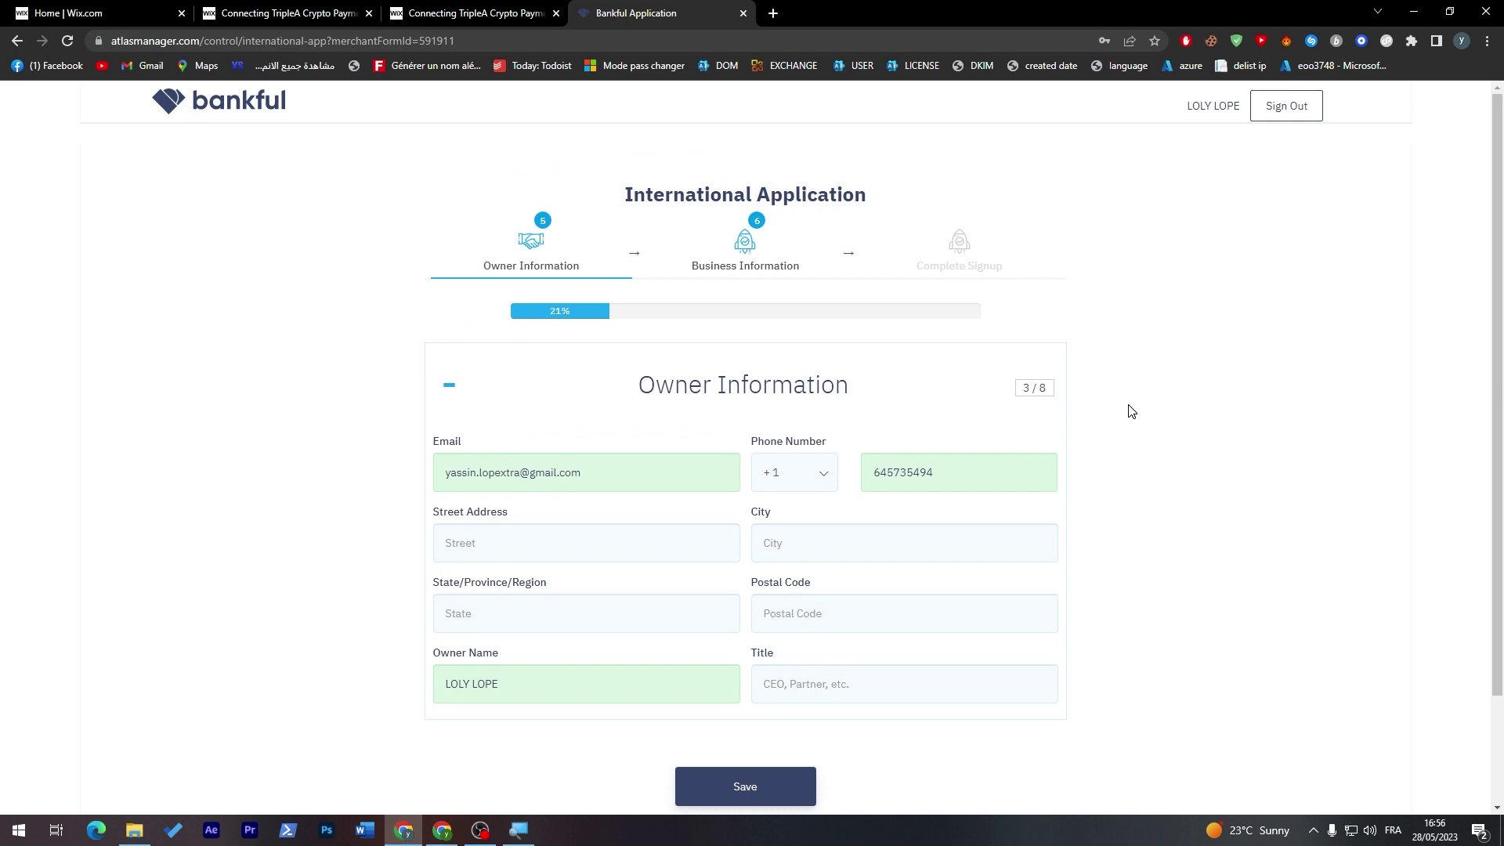
{"action": "left_click", "coordinate": [470, 13]}
{"action": "left_click", "coordinate": [282, 13]}
{"action": "left_click", "coordinate": [640, 6]}
{"action": "left_click", "coordinate": [478, 14]}
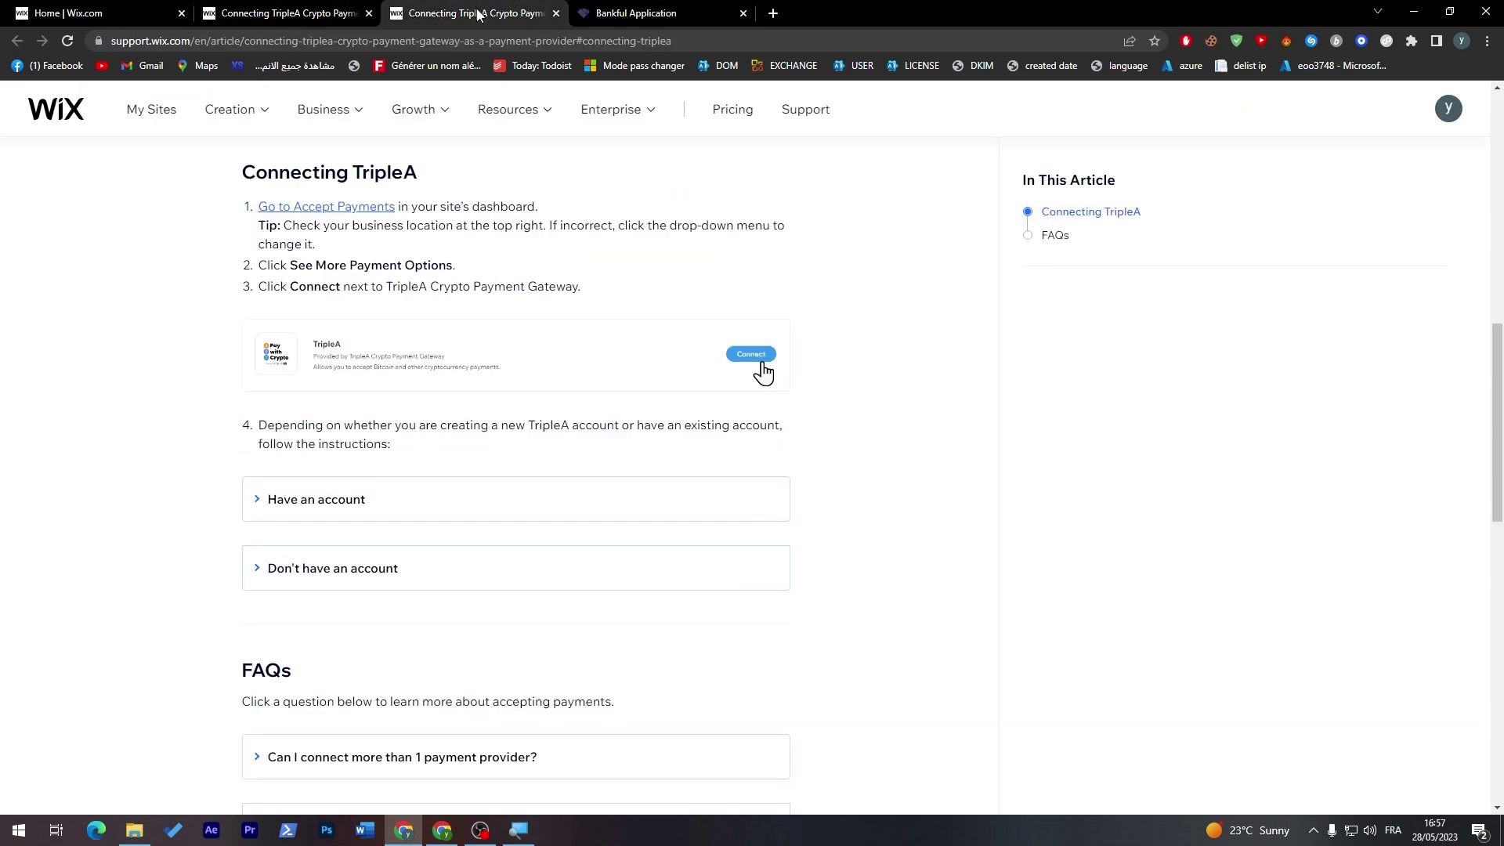
- Search the Wix dashboard for 'cashapp'
{"action": "left_click", "coordinate": [282, 13]}
{"action": "left_click", "coordinate": [95, 10]}
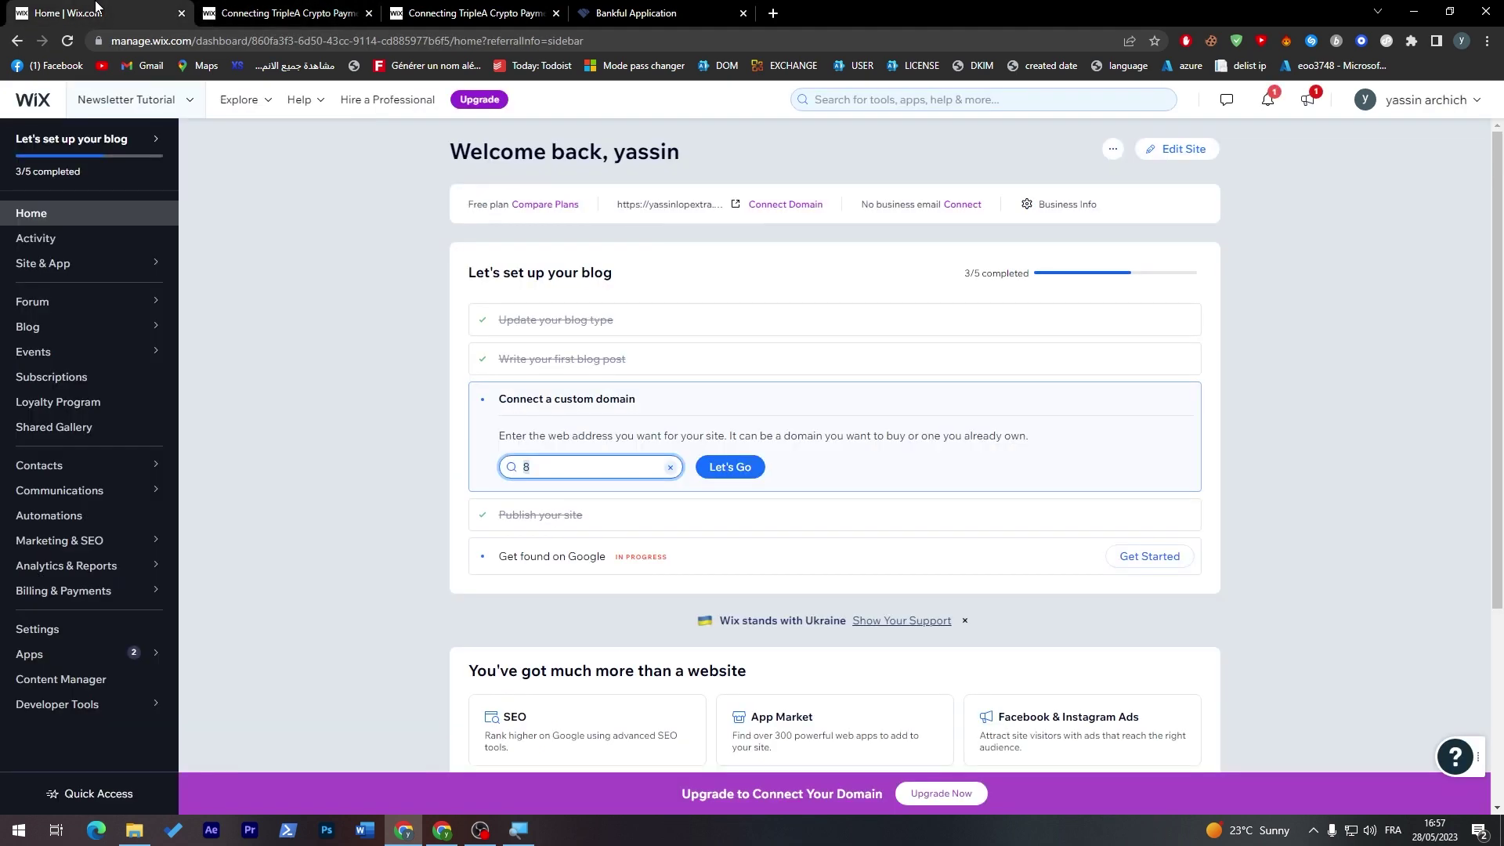
{"action": "left_click", "coordinate": [959, 100]}
{"action": "type", "text": "casha"}
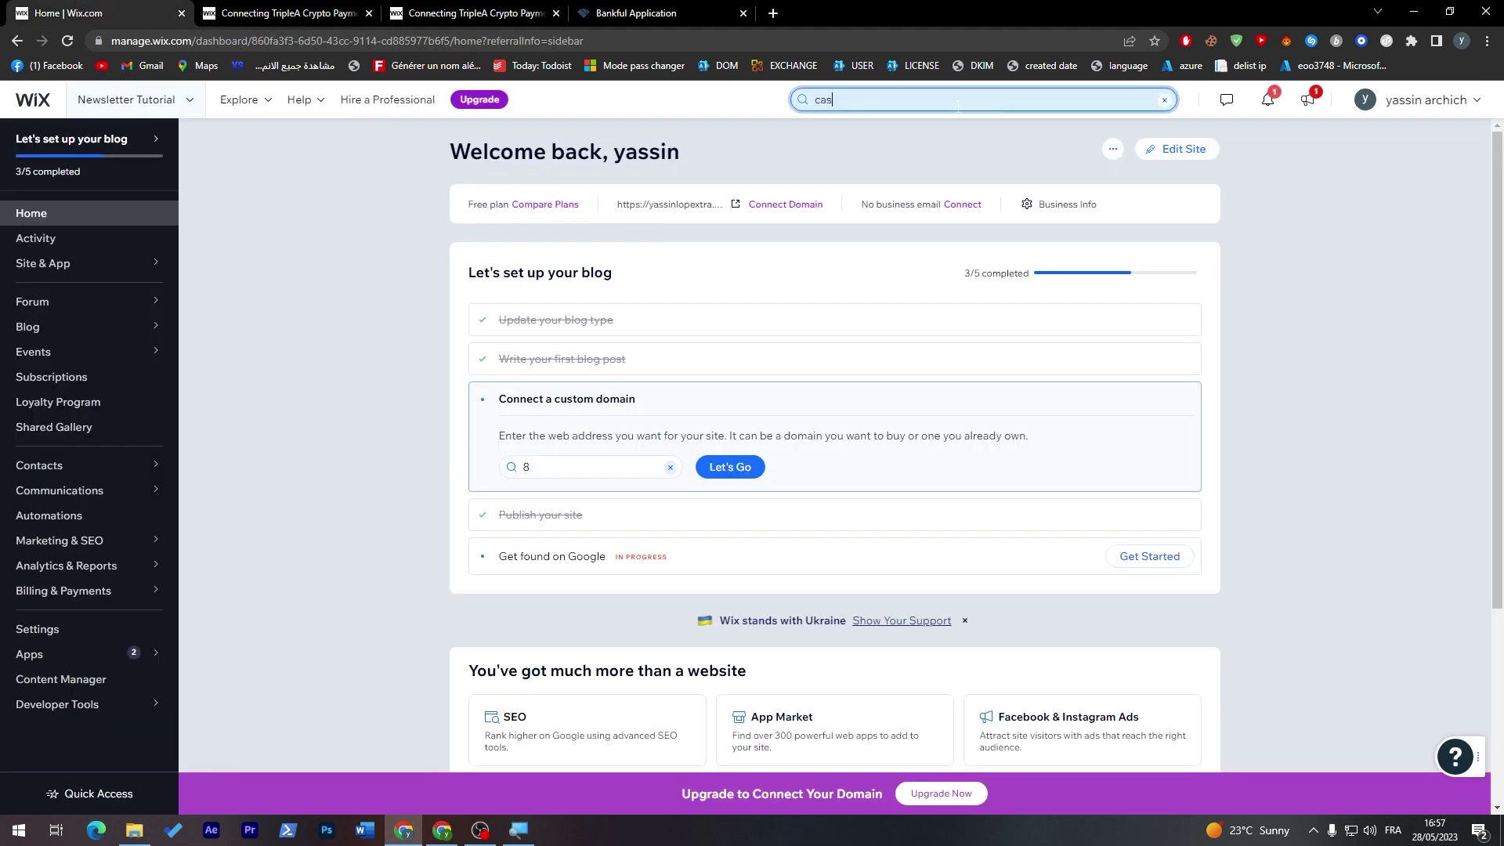
{"action": "type", "text": "pp"}
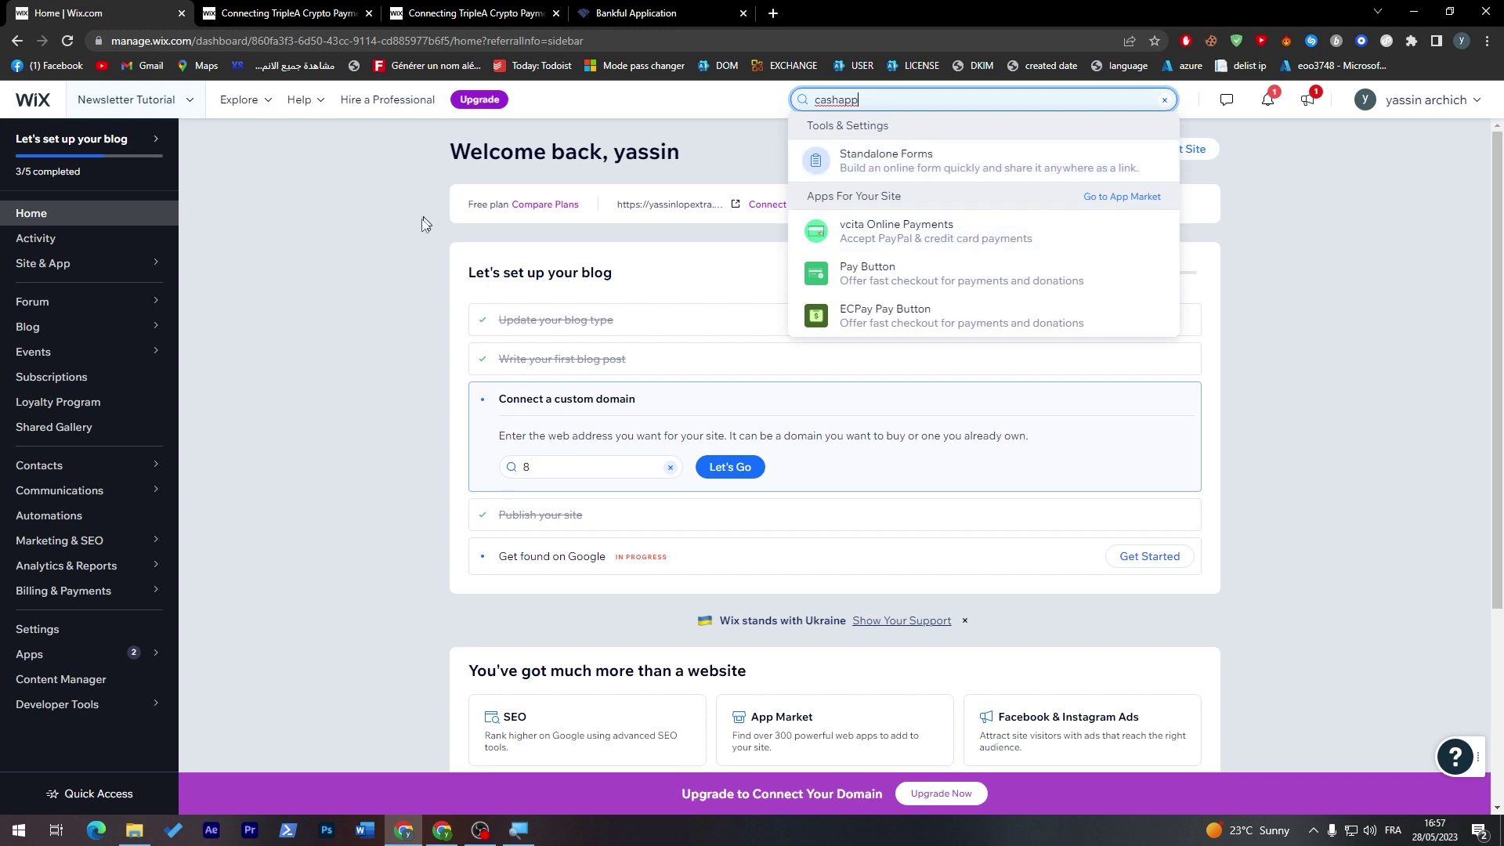
{"action": "left_click", "coordinate": [378, 303]}
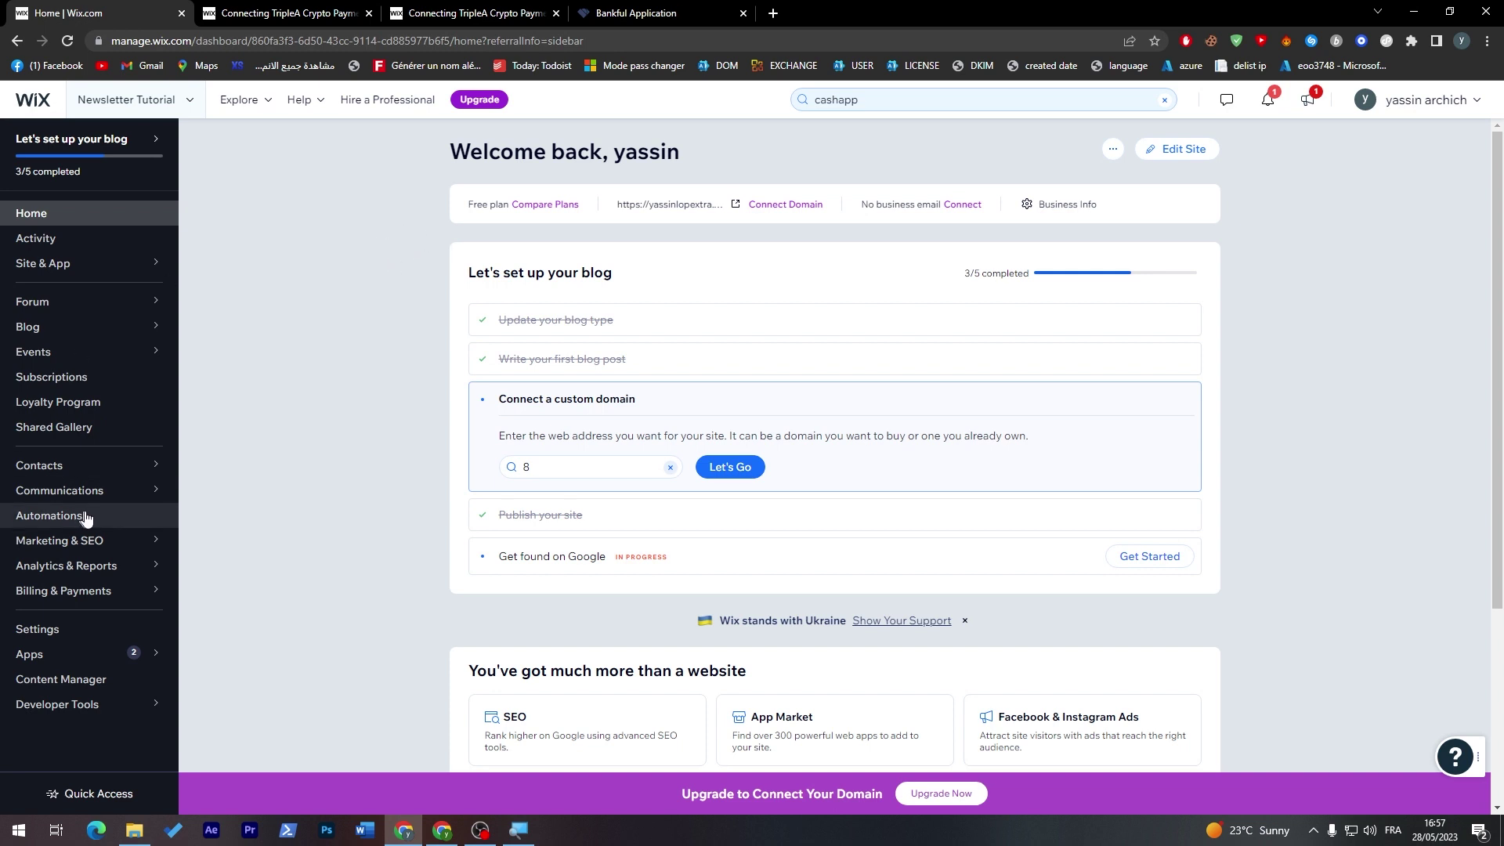
{"action": "mouse_move", "coordinate": [71, 590]}
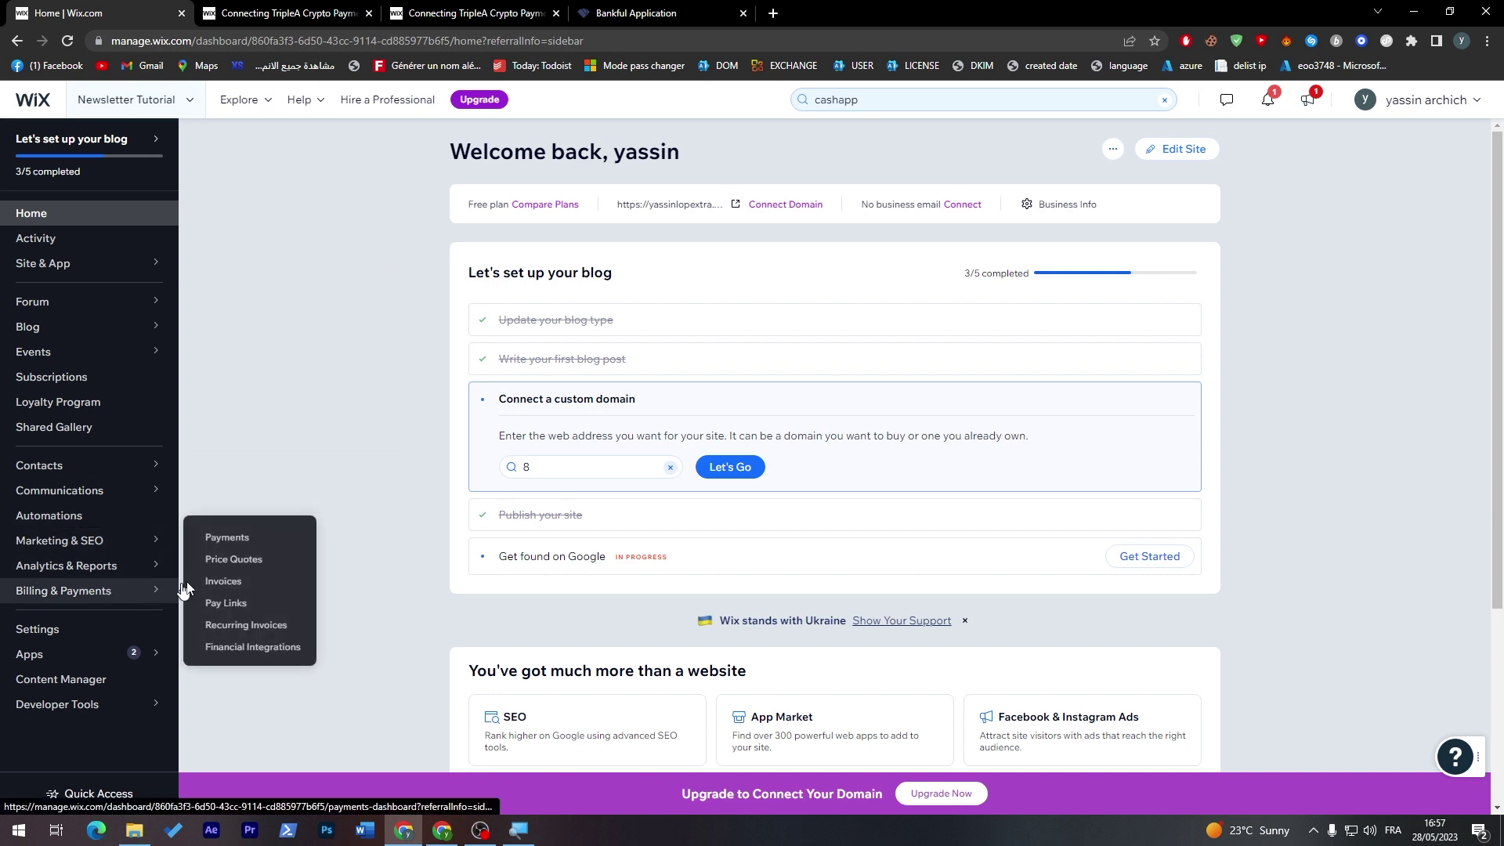
- Go to Billing & Payments > Payments and choose Manage Payment Methods, bringing up the premium plans page
{"action": "scroll", "coordinate": [1486, 423], "scroll_direction": "down", "scroll_amount": 2}
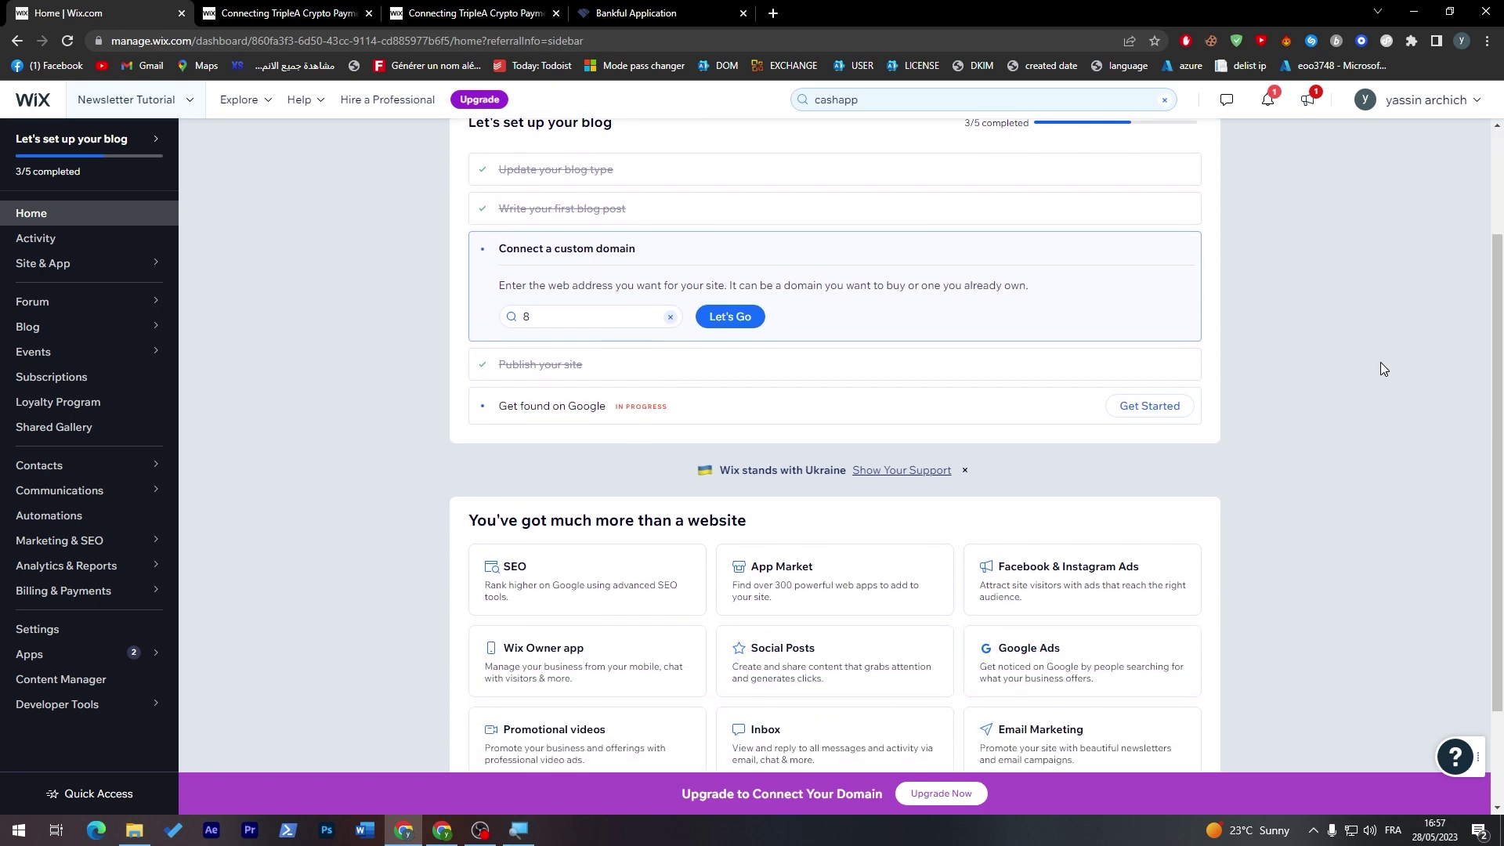
{"action": "scroll", "coordinate": [562, 301], "scroll_direction": "up", "scroll_amount": 2}
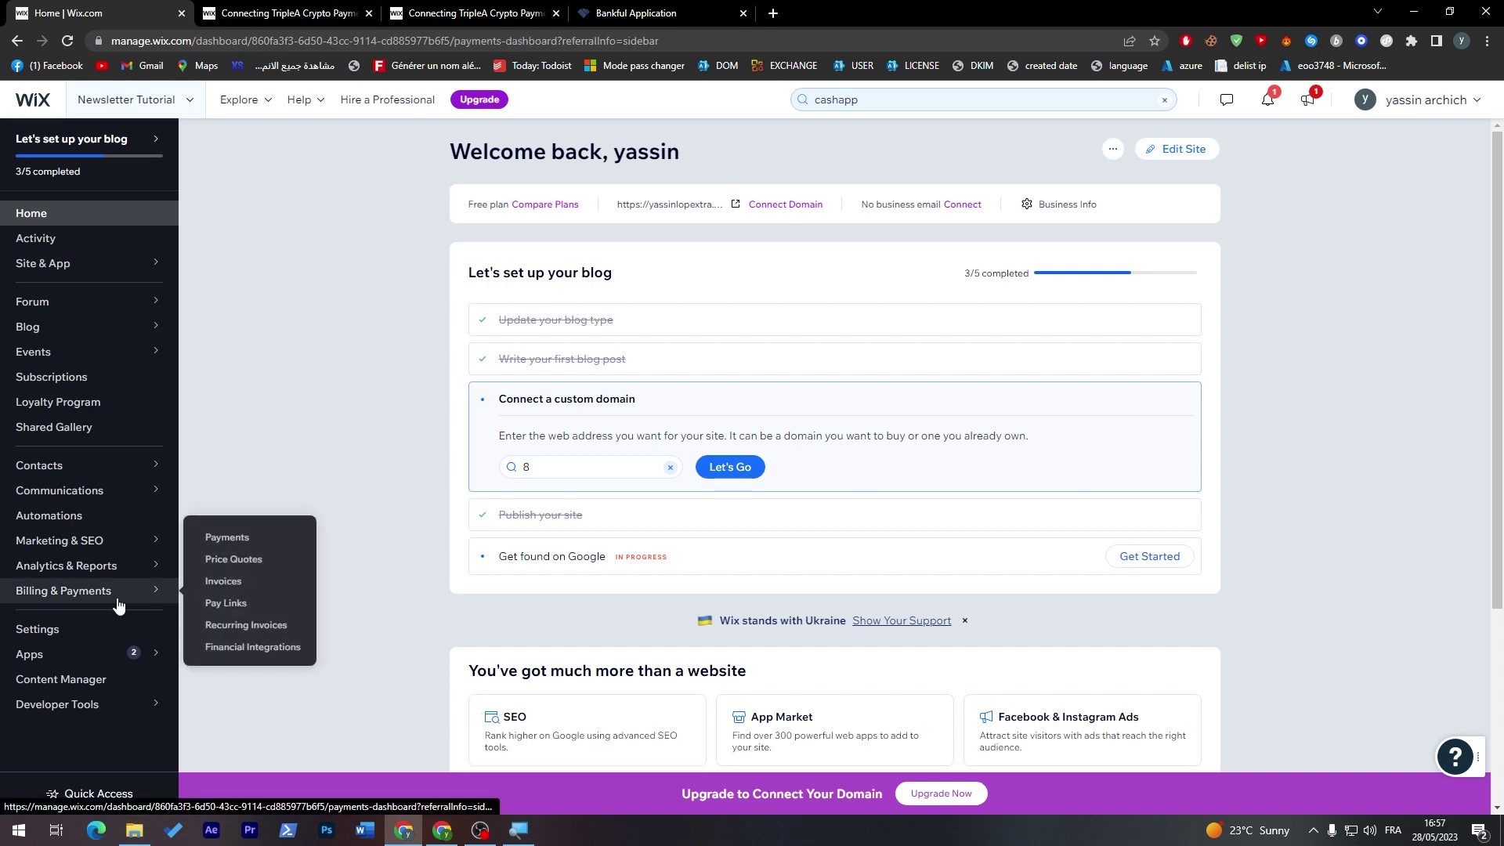
{"action": "left_click", "coordinate": [227, 534]}
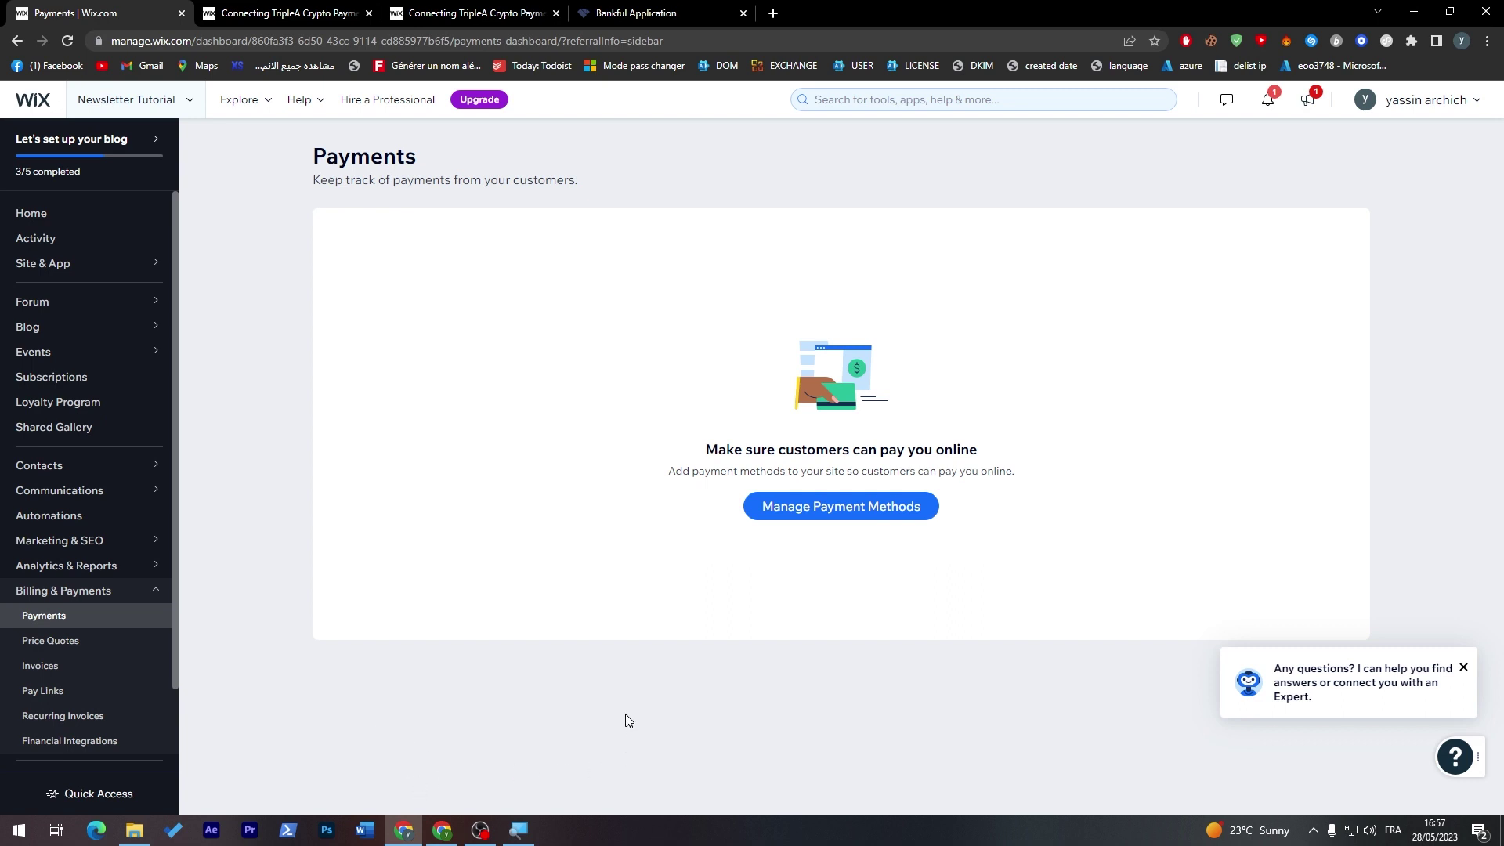
{"action": "left_click", "coordinate": [820, 510]}
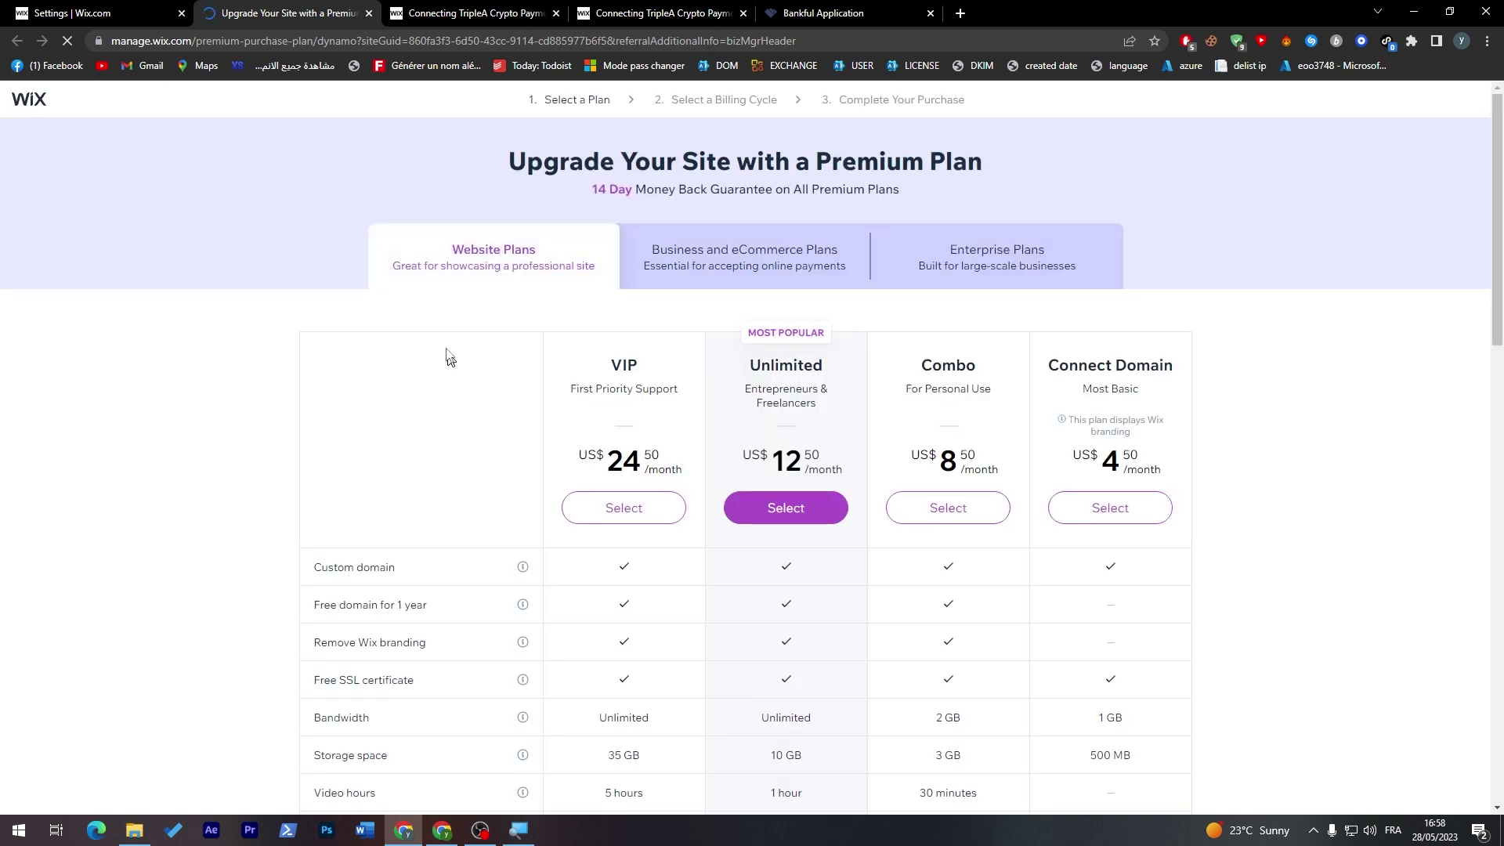
- Scroll the premium plans page, then bring the Accept Payments settings back to the front
{"action": "scroll", "coordinate": [1485, 336], "scroll_direction": "down", "scroll_amount": 2}
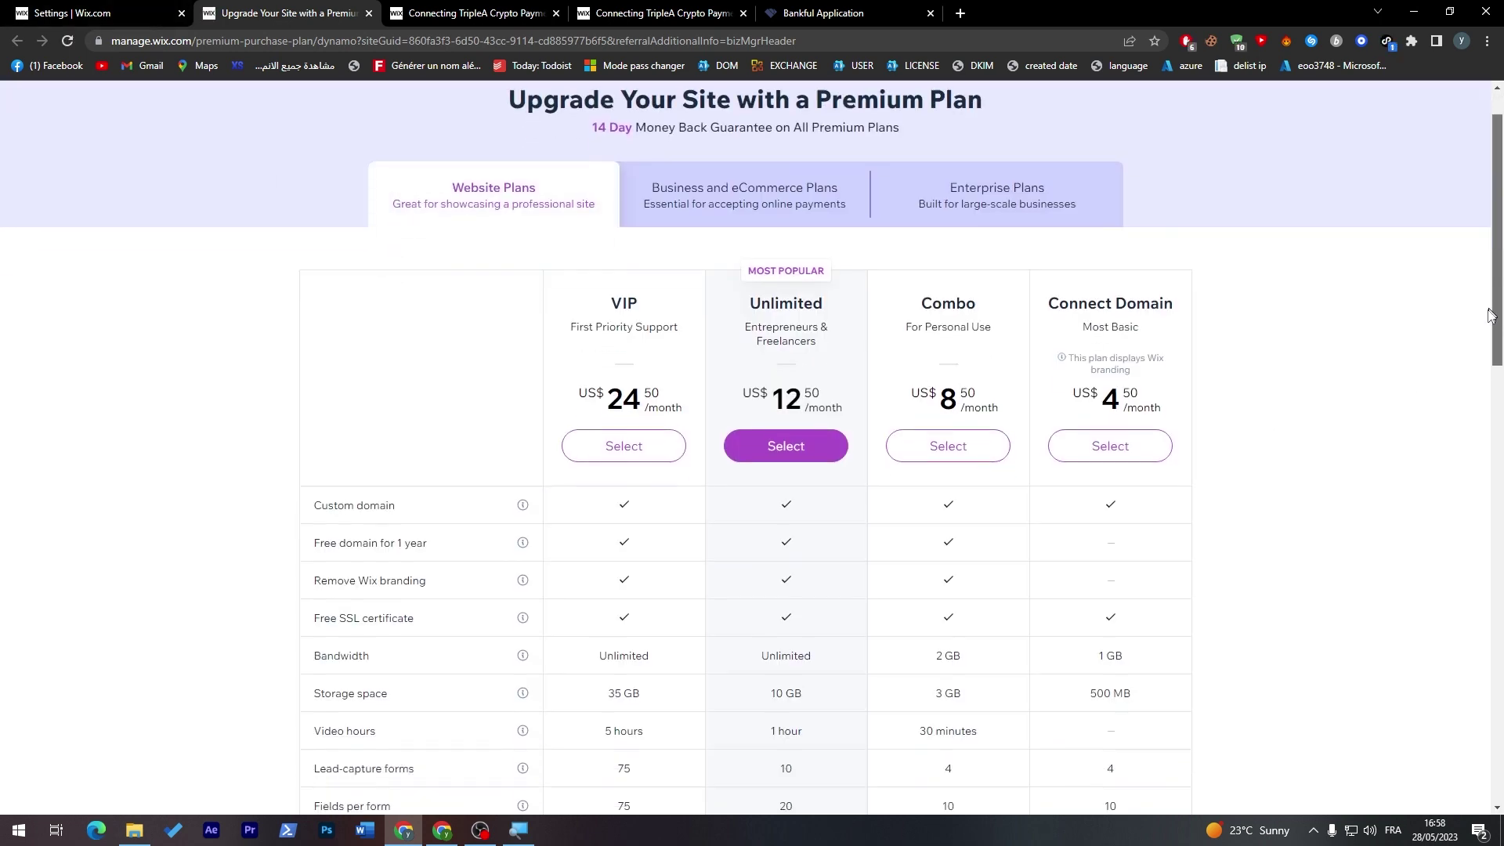
{"action": "scroll", "coordinate": [1485, 336], "scroll_direction": "down", "scroll_amount": 8}
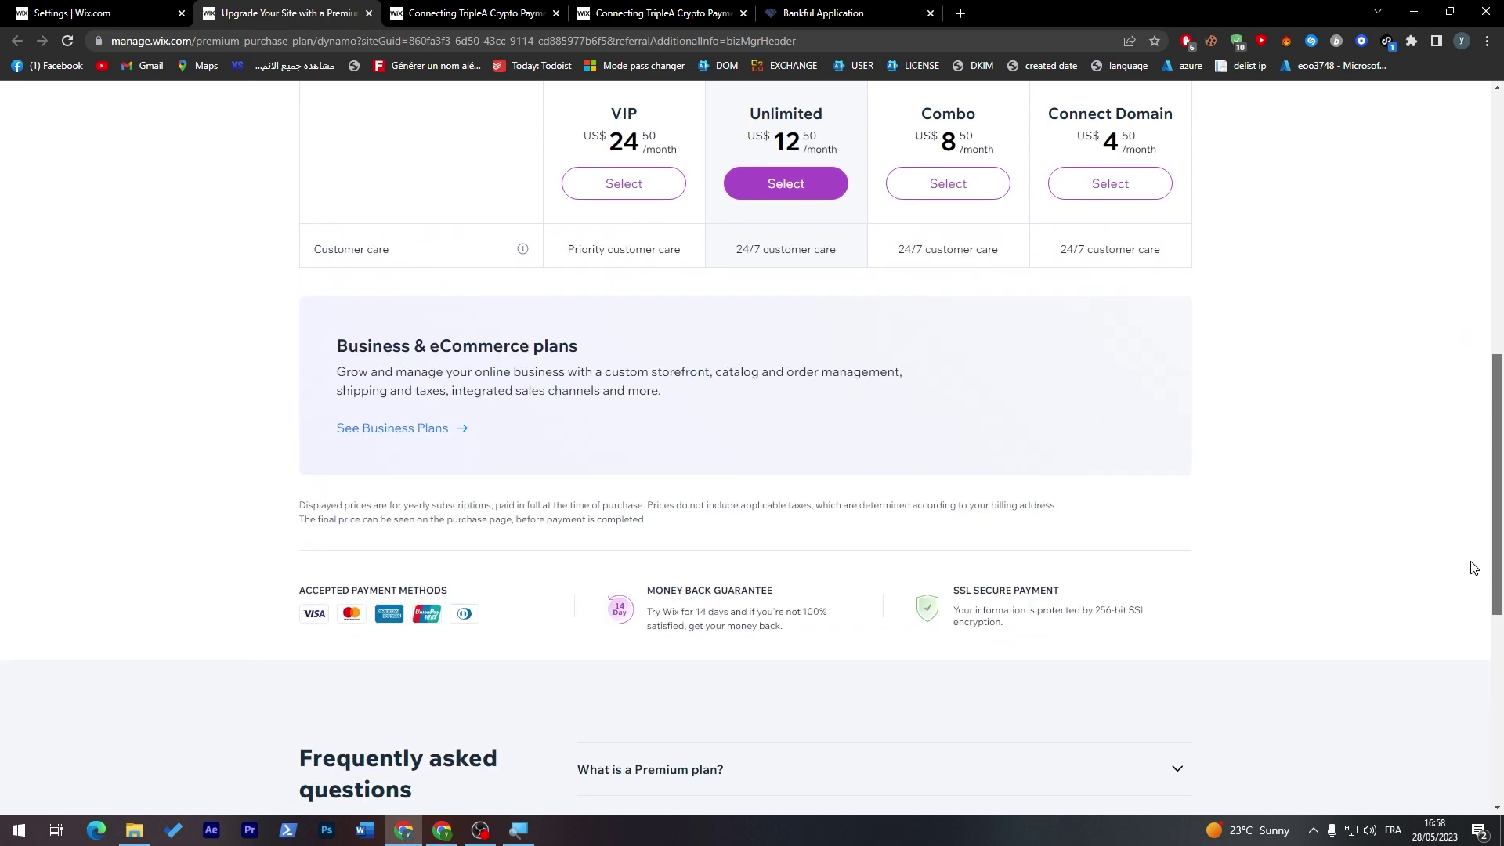
{"action": "left_click", "coordinate": [94, 4]}
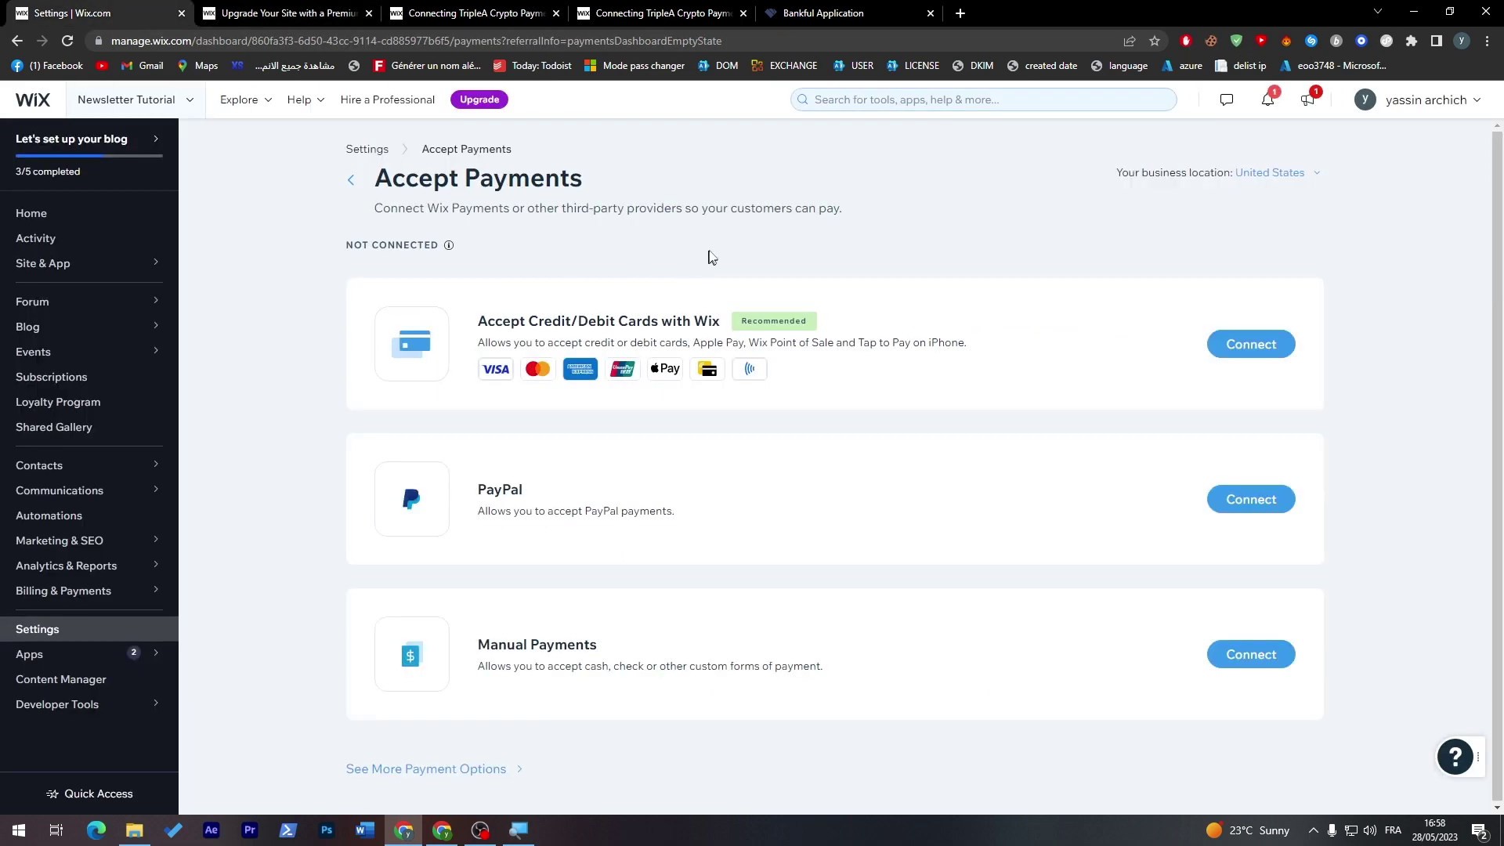